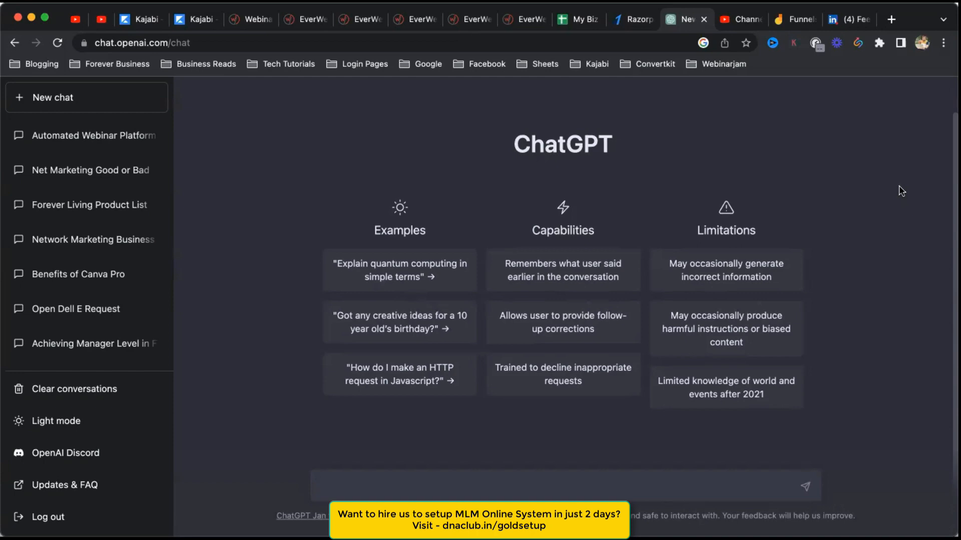
- Switch to LinkedIn and start a new article published from the personal profile
{"action": "left_click", "coordinate": [848, 19]}
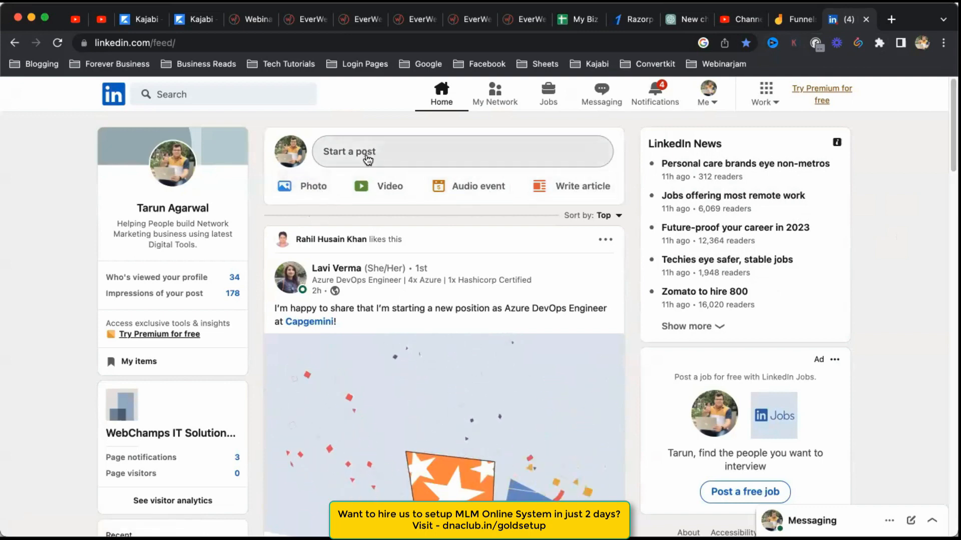
{"action": "left_click", "coordinate": [548, 181]}
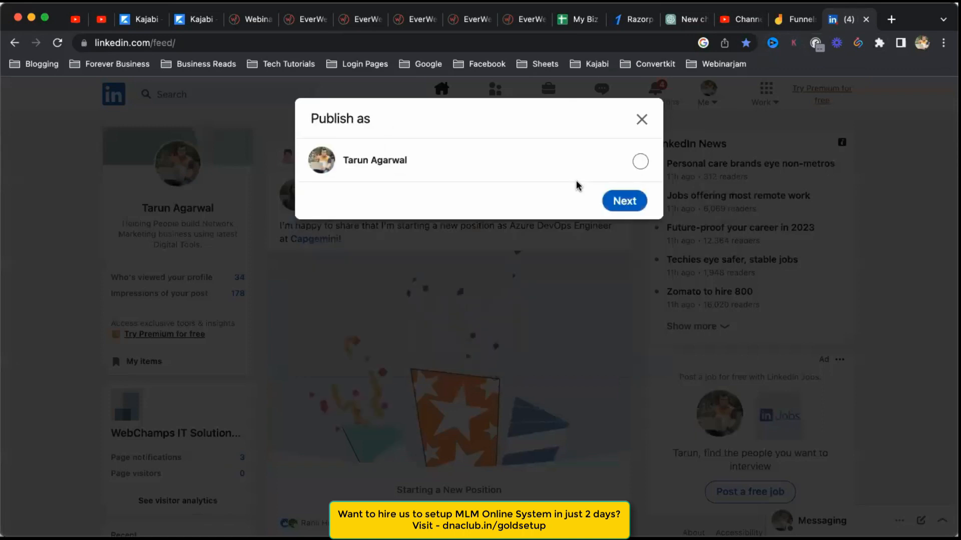
{"action": "left_click", "coordinate": [625, 245]}
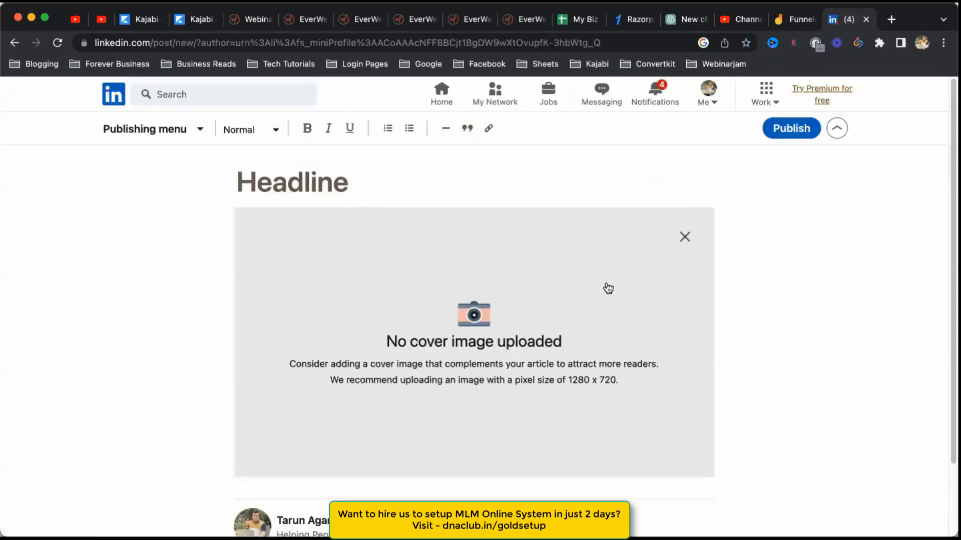
- Title the article "Top 5 Online Tools i use to Automate my Online Business which generate Rs. 5 lakh every month in god mode"
{"action": "scroll", "coordinate": [798, 343], "scroll_direction": "down", "scroll_amount": 2}
{"action": "scroll", "coordinate": [804, 339], "scroll_direction": "up", "scroll_amount": 2}
{"action": "scroll", "coordinate": [797, 313], "scroll_direction": "down", "scroll_amount": 3}
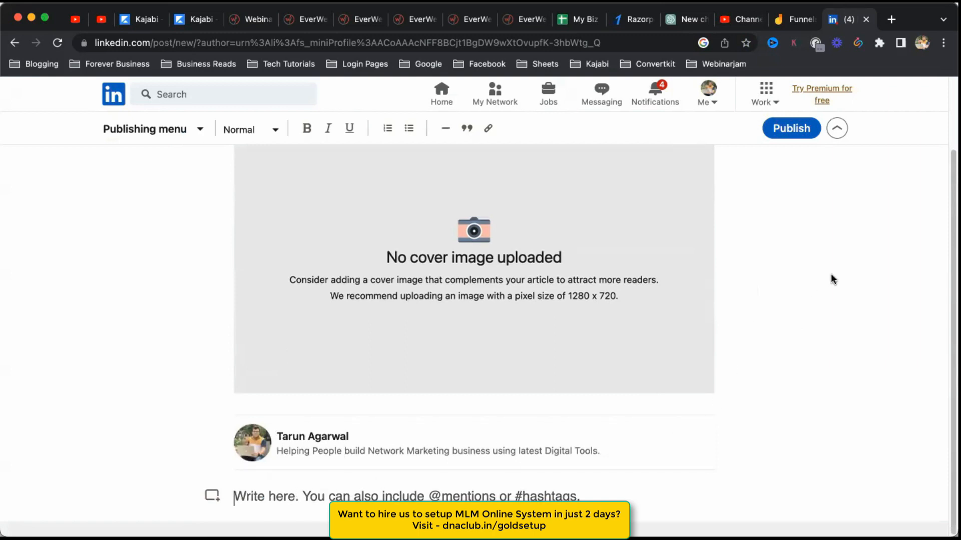
{"action": "scroll", "coordinate": [811, 274], "scroll_direction": "up", "scroll_amount": 3}
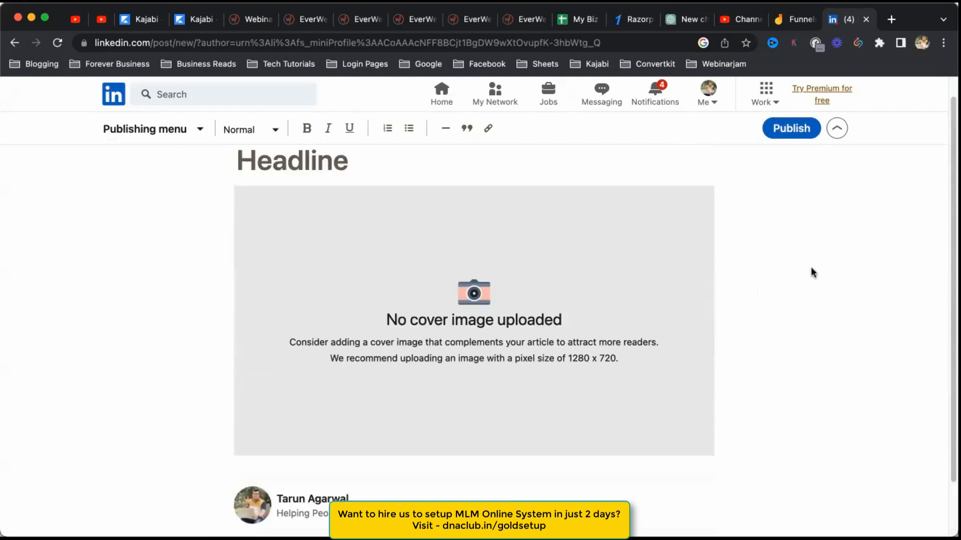
{"action": "scroll", "coordinate": [812, 273], "scroll_direction": "down", "scroll_amount": 3}
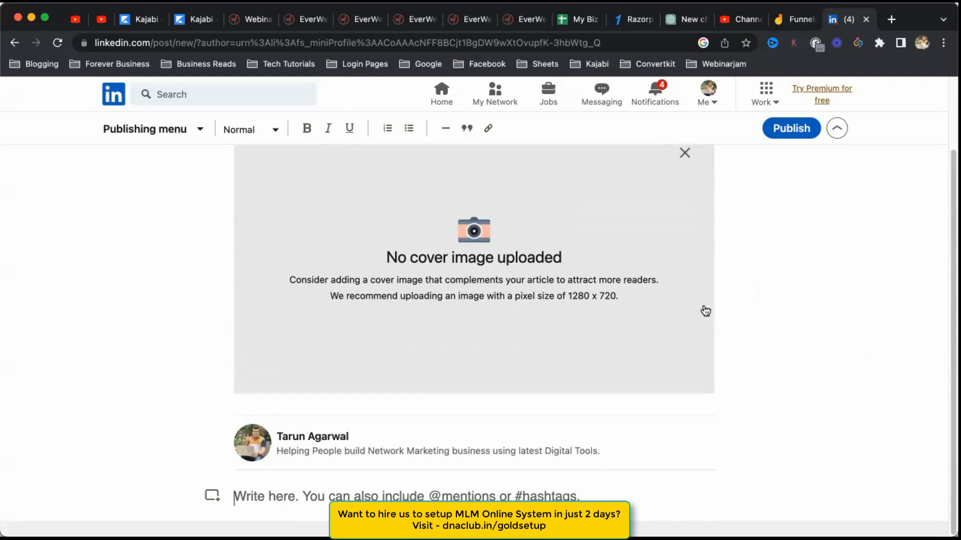
{"action": "scroll", "coordinate": [703, 310], "scroll_direction": "up", "scroll_amount": 3}
{"action": "left_click", "coordinate": [342, 188]}
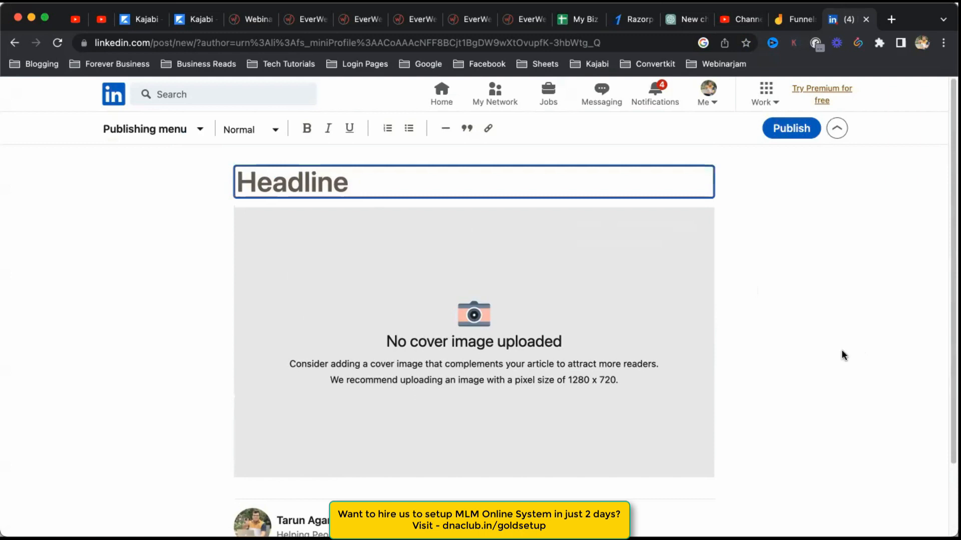
{"action": "type", "text": "tope"}
{"action": "key", "text": "BackSpace"}
{"action": "key", "text": "BackSpace"}
{"action": "key", "text": "BackSpace"}
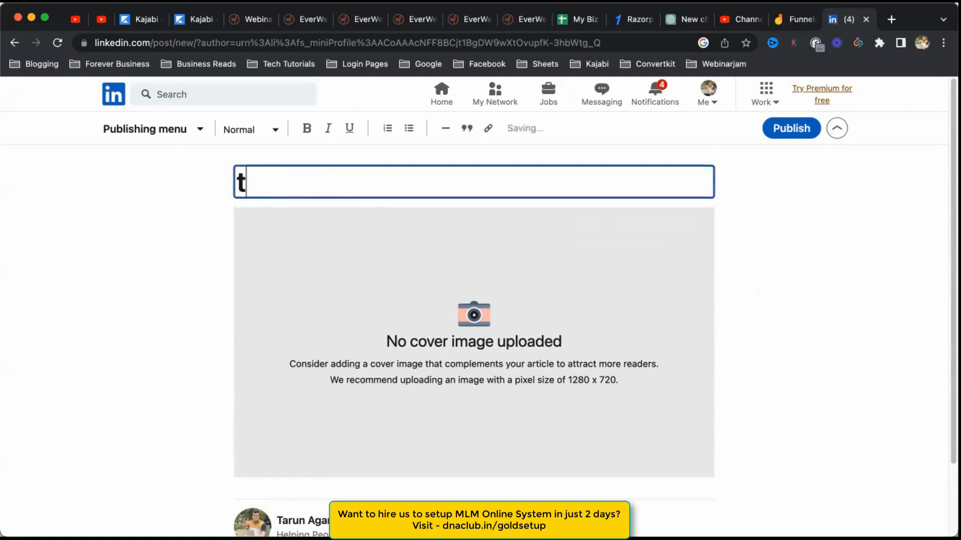
{"action": "type", "text": "p"}
{"action": "key", "text": "BackSpace"}
{"action": "key", "text": "BackSpace"}
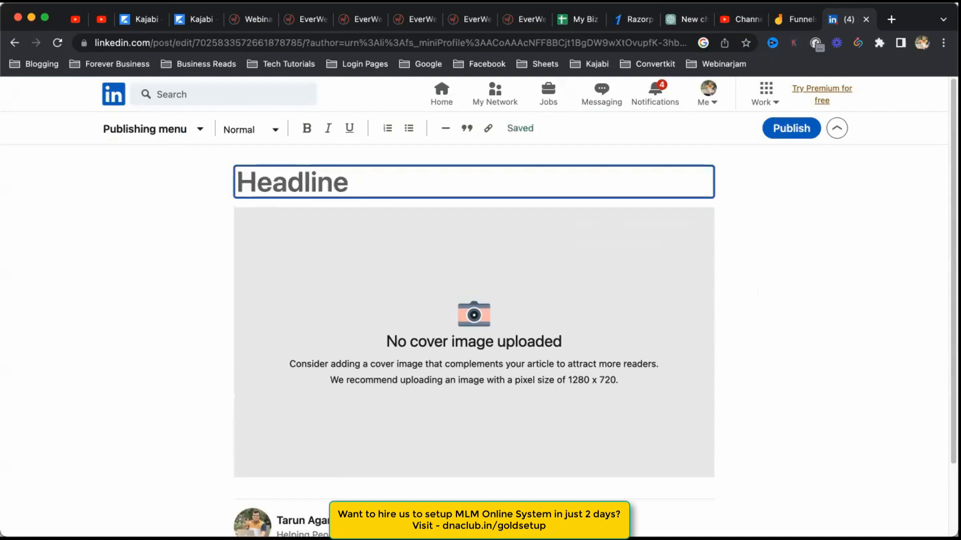
{"action": "type", "text": "Top 5"}
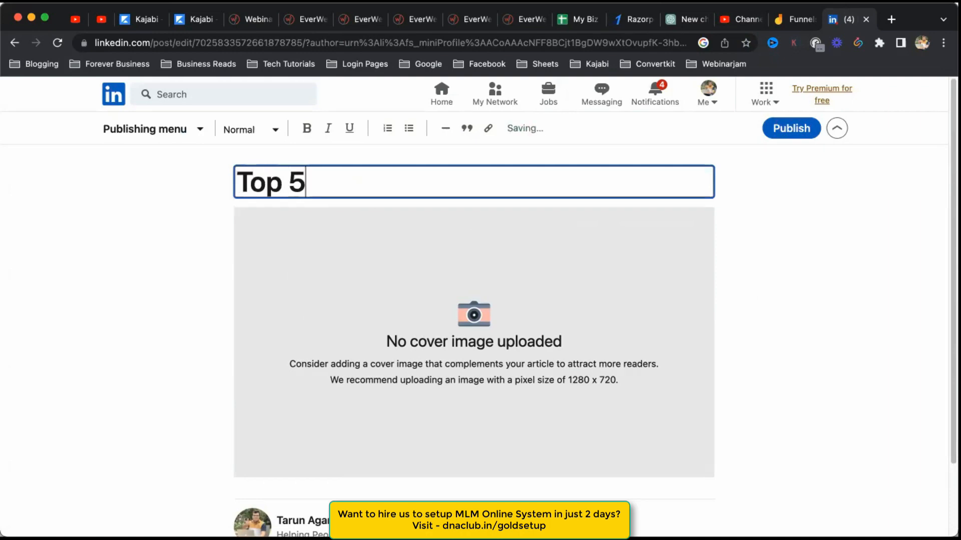
{"action": "type", "text": " online to"}
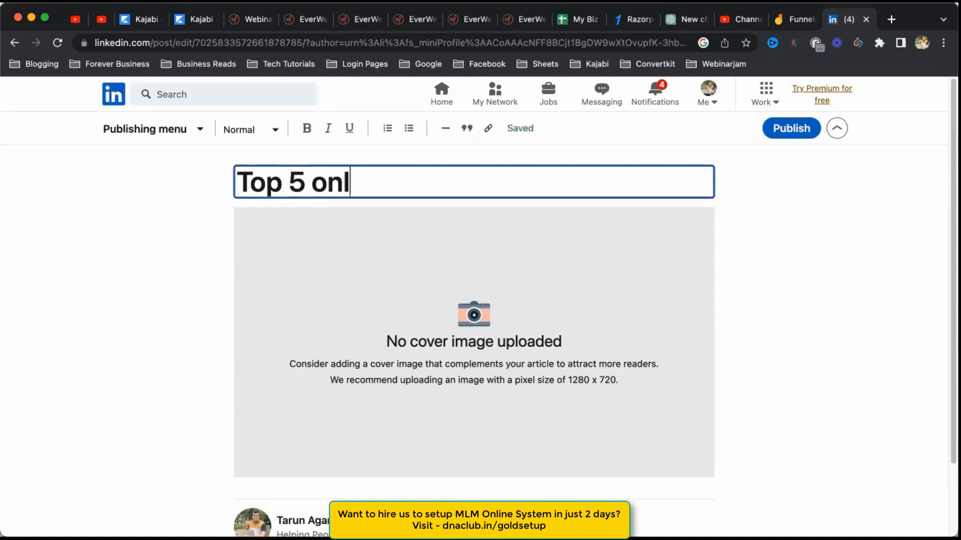
{"action": "key", "text": "BackSpace"}
{"action": "key", "text": "BackSpace"}
{"action": "key", "text": "BackSpace"}
{"action": "key", "text": "BackSpace"}
{"action": "key", "text": "BackSpace"}
{"action": "key", "text": "BackSpace"}
{"action": "key", "text": "BackSpace"}
{"action": "key", "text": "BackSpace"}
{"action": "type", "text": "Onl"}
{"action": "key", "text": "BackSpace"}
{"action": "key", "text": "BackSpace"}
{"action": "key", "text": "BackSpace"}
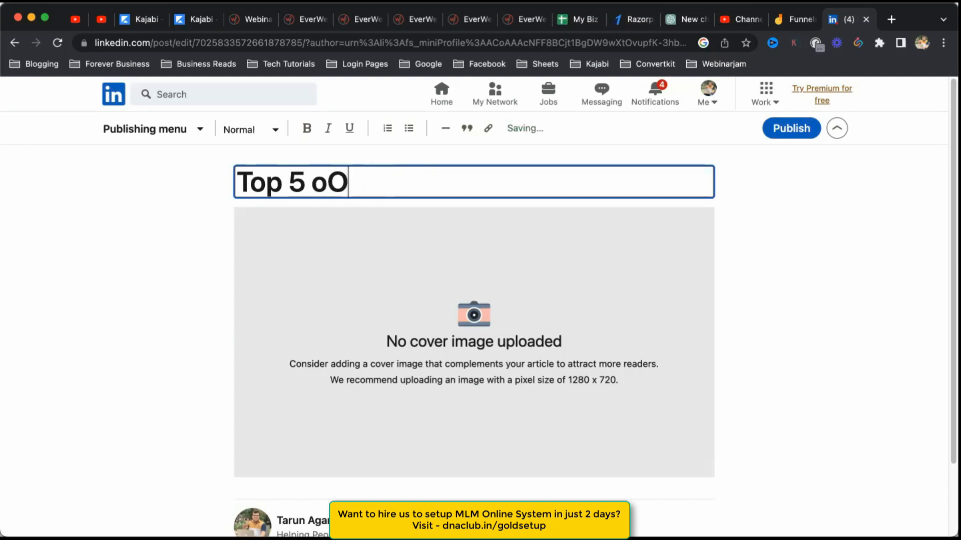
{"action": "key", "text": "BackSpace"}
{"action": "type", "text": "Onl"}
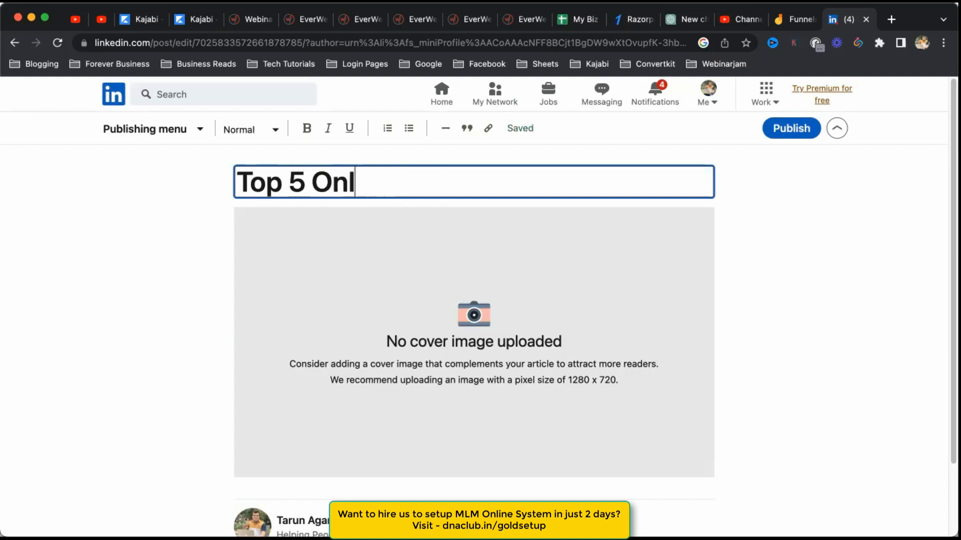
{"action": "type", "text": "ine Tools i use to "}
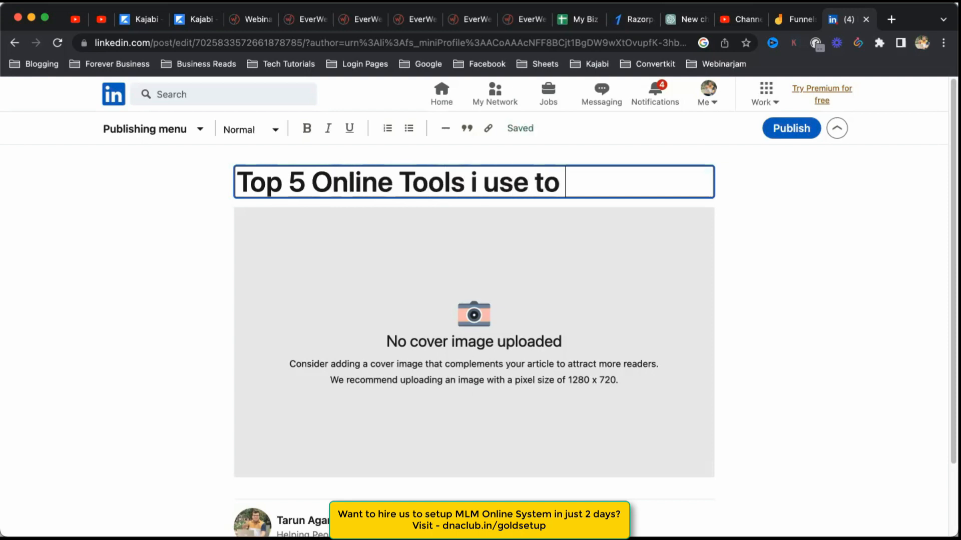
{"action": "type", "text": "Auto"}
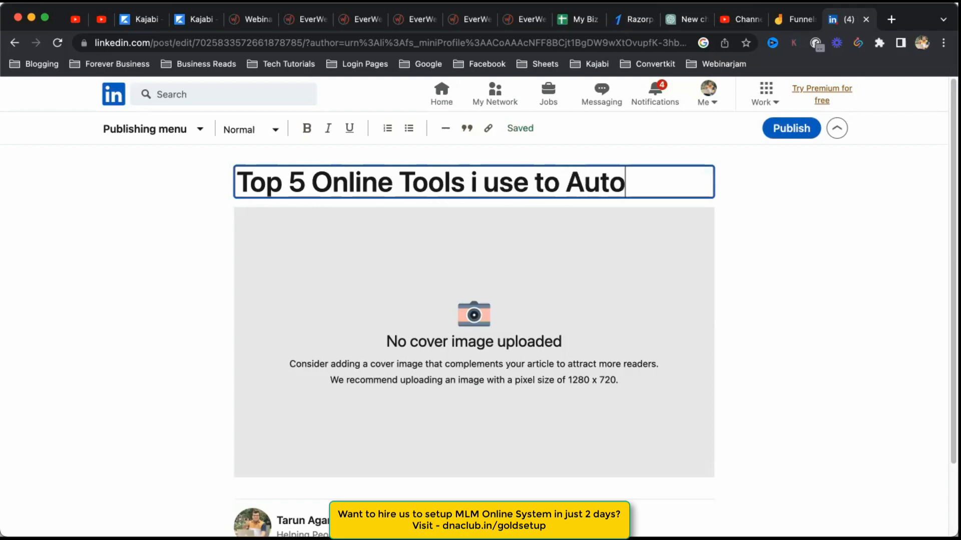
{"action": "type", "text": "mate my Online "}
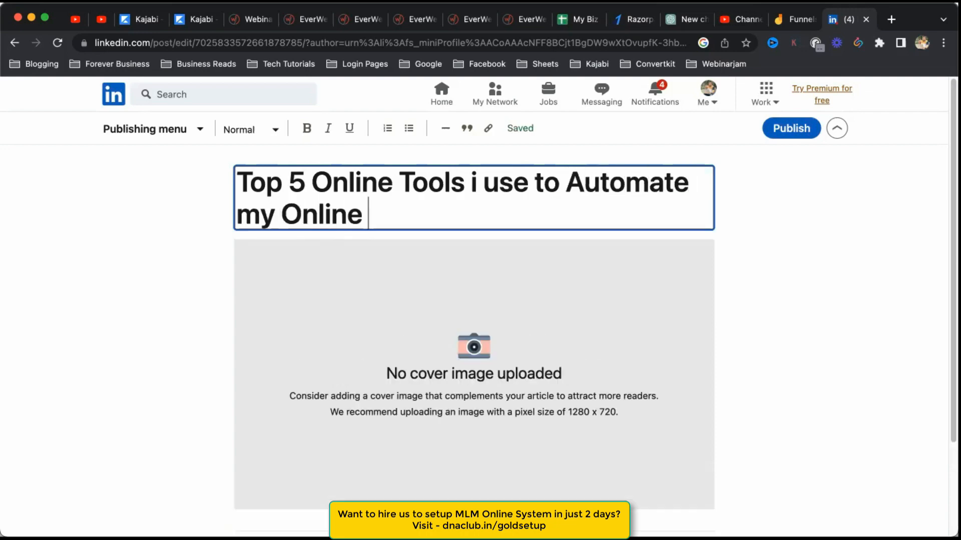
{"action": "type", "text": "Business with"}
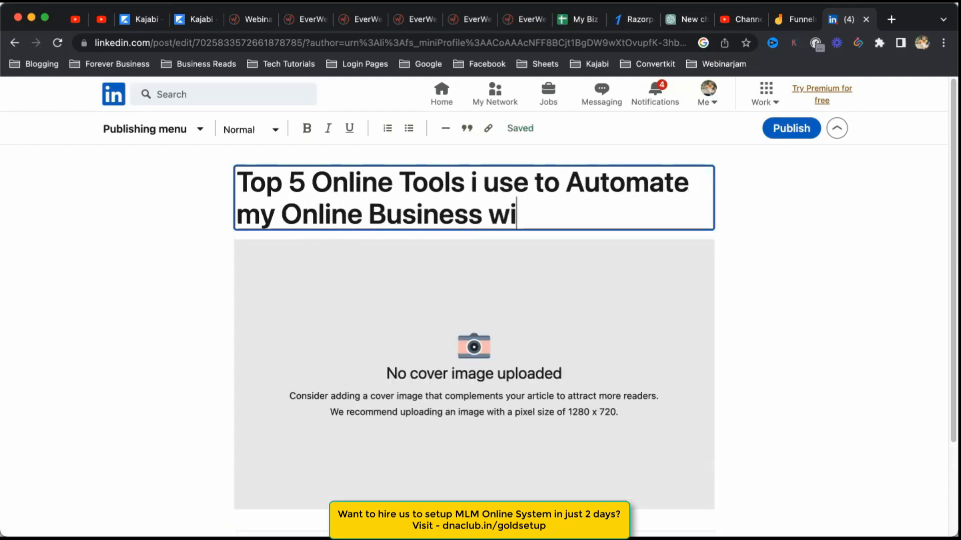
{"action": "key", "text": "BackSpace"}
{"action": "key", "text": "BackSpace"}
{"action": "key", "text": "BackSpace"}
{"action": "type", "text": "hich gene"}
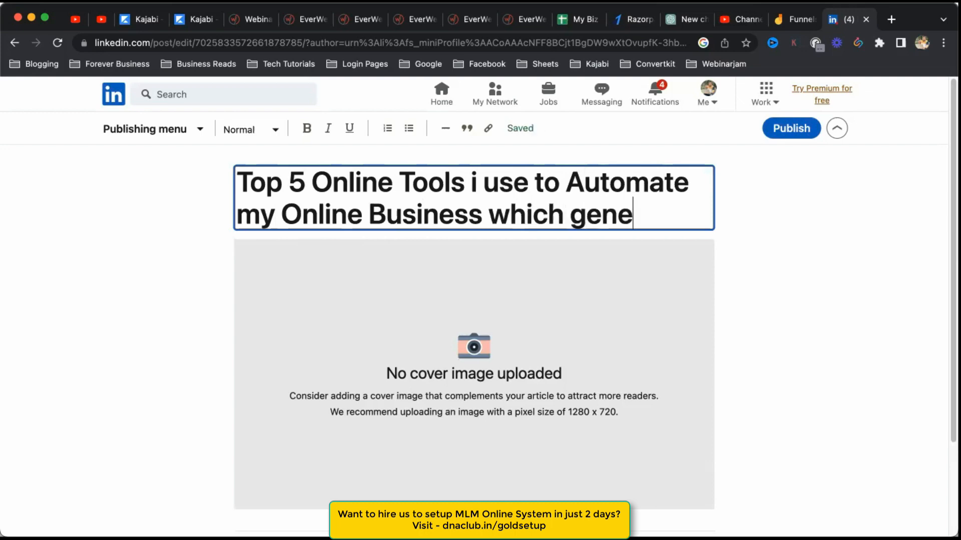
{"action": "type", "text": "rate Rs. 50000"}
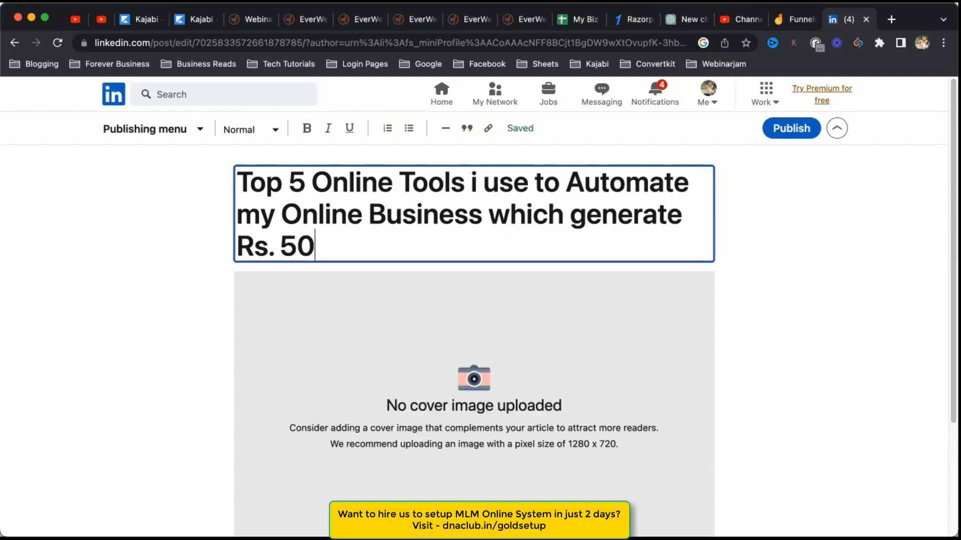
{"action": "key", "text": "BackSpace"}
{"action": "key", "text": "BackSpace"}
{"action": "key", "text": "BackSpace"}
{"action": "key", "text": "BackSpace"}
{"action": "type", "text": "lakh every month "}
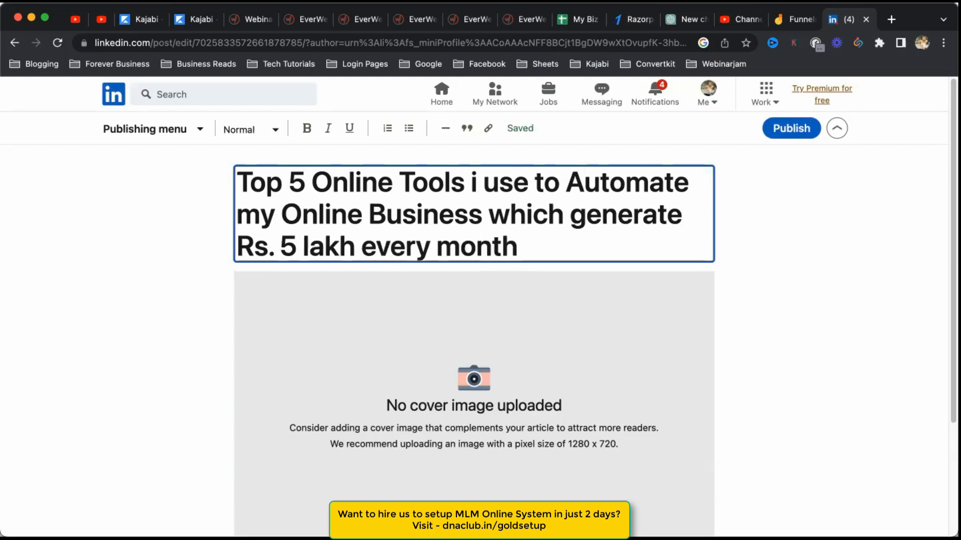
{"action": "type", "text": "in god mode"}
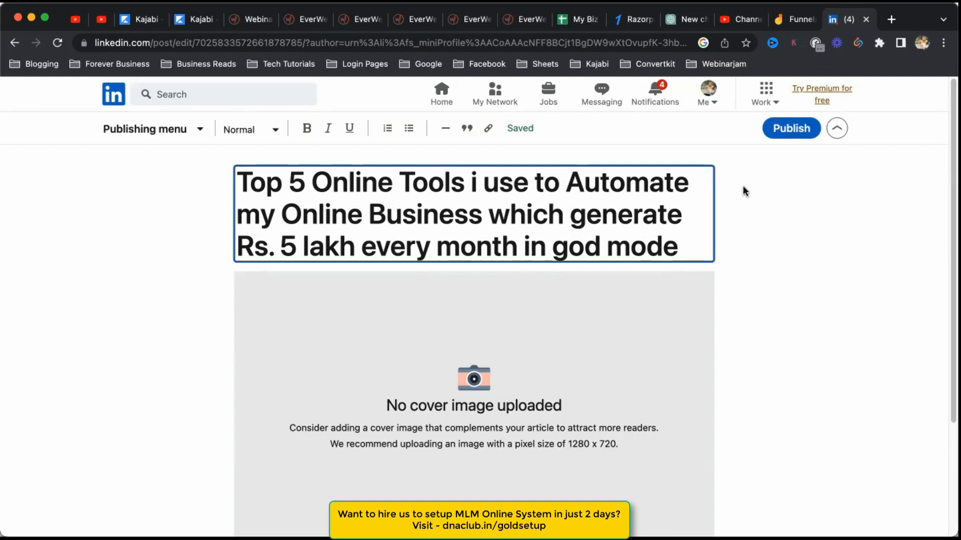
- Check the recommended pixel size for the article's cover image and open canva.com in a new browser tab
{"action": "scroll", "coordinate": [608, 331], "scroll_direction": "down", "scroll_amount": 2}
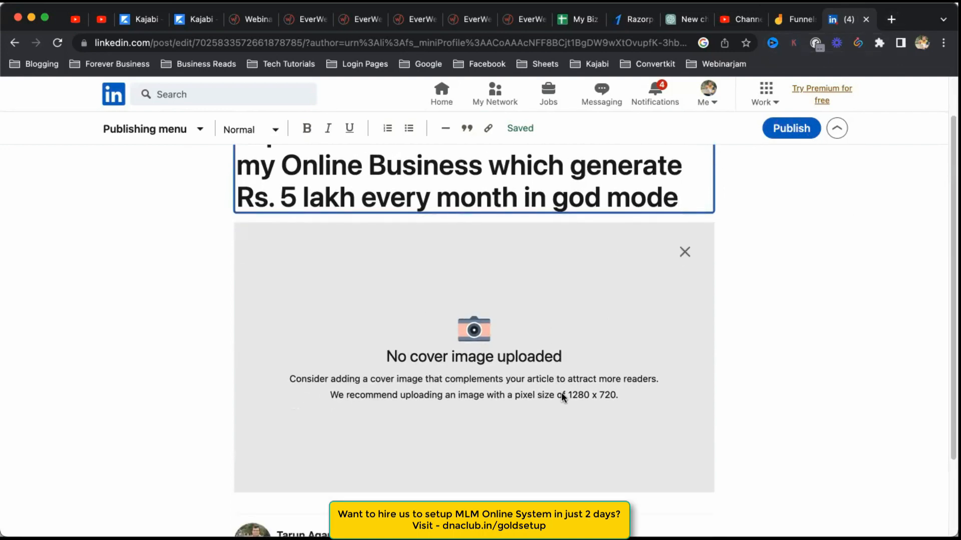
{"action": "left_click_drag", "start_coordinate": [568, 394], "coordinate": [615, 398]}
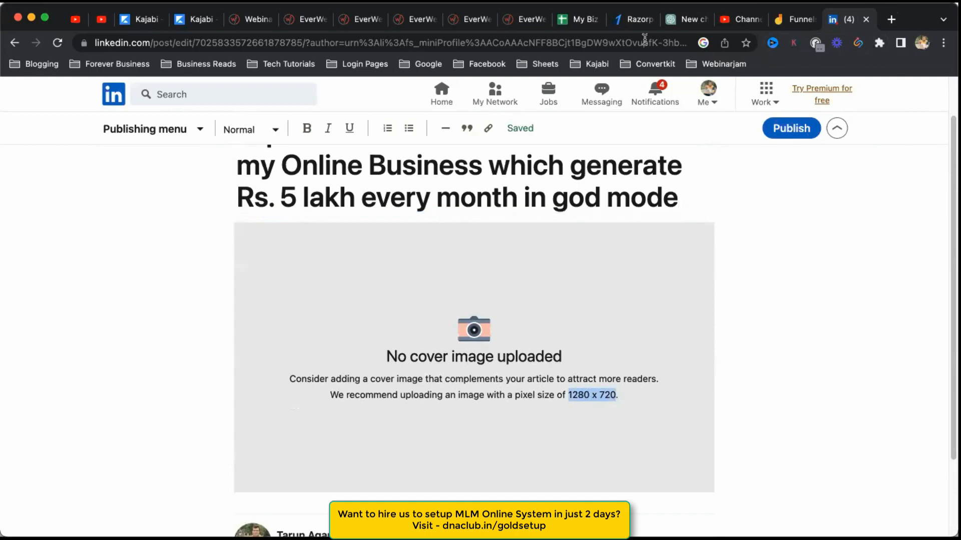
{"action": "left_click", "coordinate": [892, 19]}
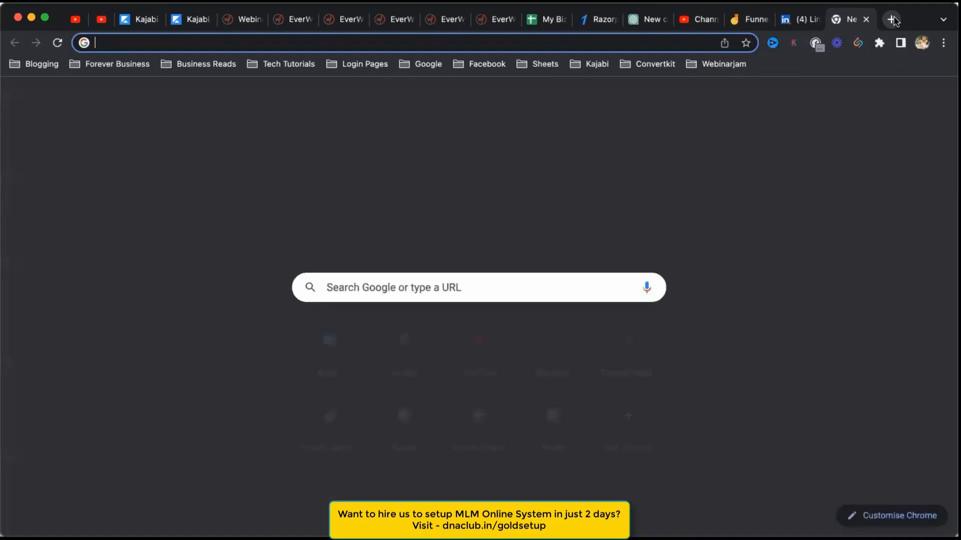
{"action": "type", "text": "canva"}
{"action": "key", "text": "Return"}
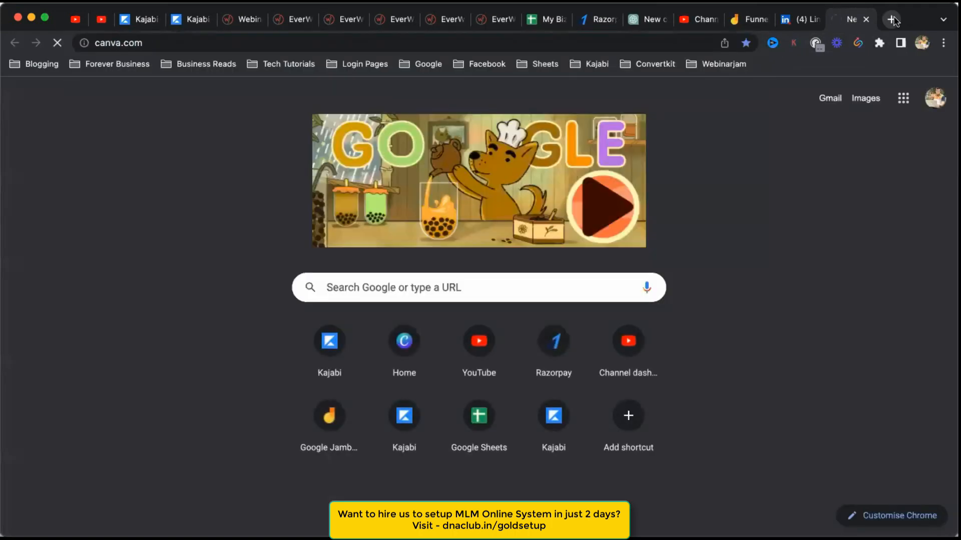
{"action": "left_click", "coordinate": [794, 20]}
{"action": "left_click", "coordinate": [846, 22]}
- Create a custom-size Canva design of 1280 × 720 px and skip the introductory tour
{"action": "left_click", "coordinate": [844, 101]}
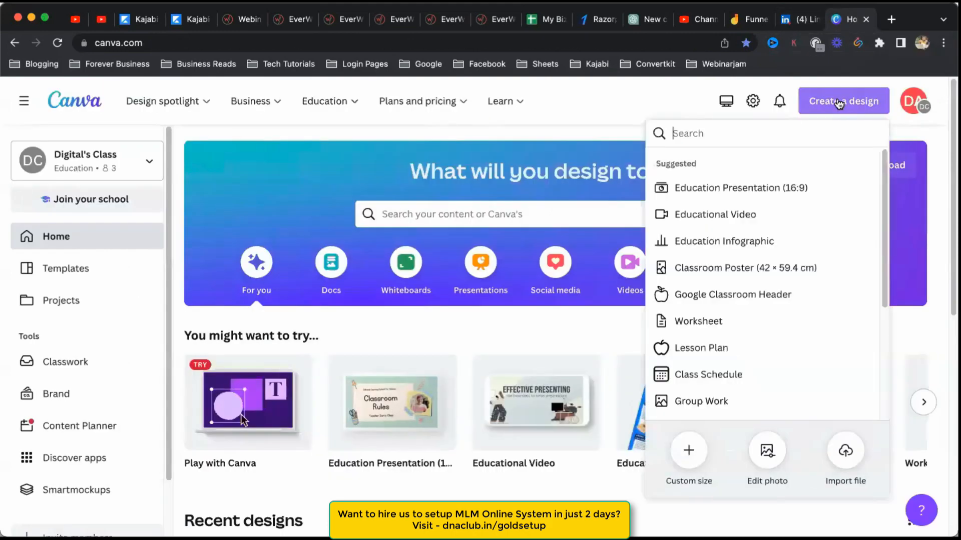
{"action": "scroll", "coordinate": [731, 350], "scroll_direction": "down", "scroll_amount": 5}
{"action": "left_click", "coordinate": [687, 452]}
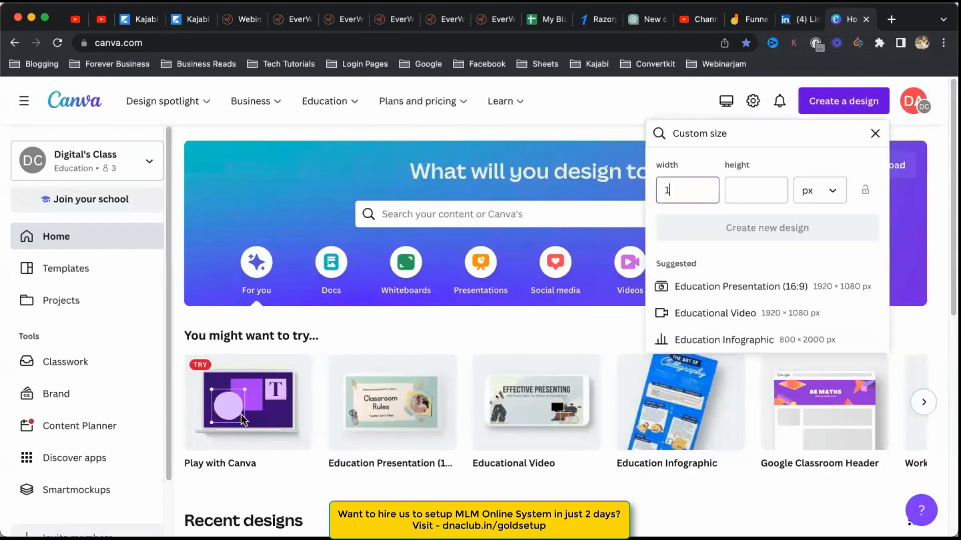
{"action": "type", "text": "1280"}
{"action": "key", "text": "Tab"}
{"action": "type", "text": "720"}
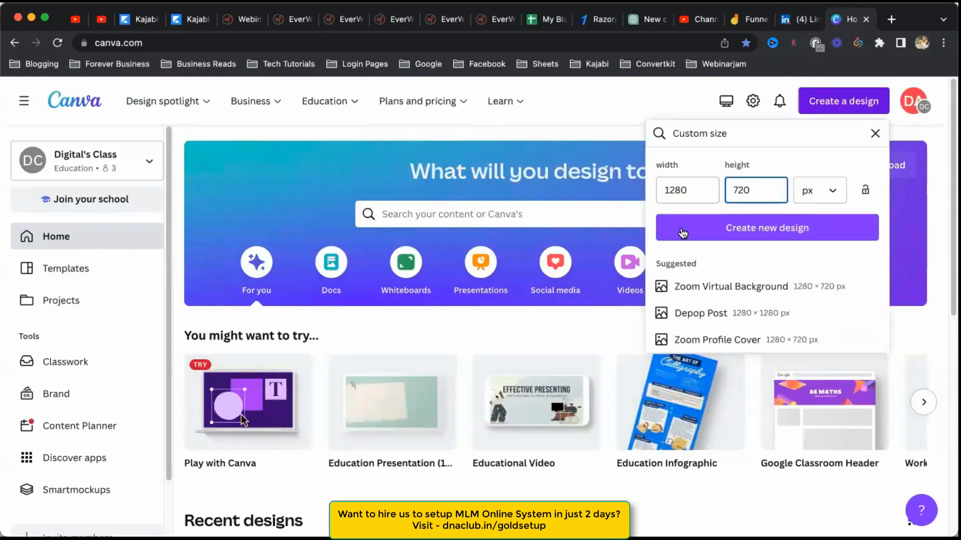
{"action": "left_click", "coordinate": [762, 235]}
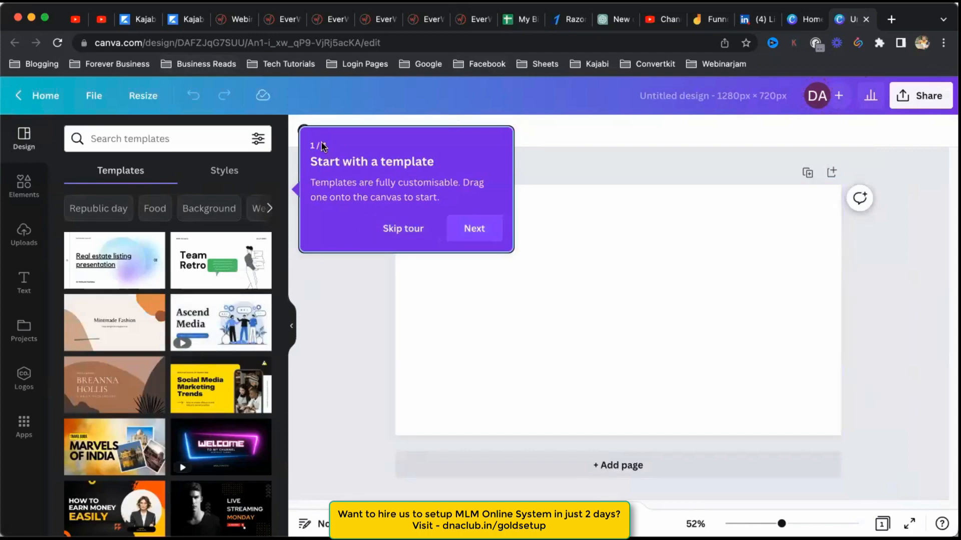
{"action": "left_click", "coordinate": [395, 228]}
- Browse the suggested design templates, search them for "online tools" and look through the results
{"action": "scroll", "coordinate": [152, 353], "scroll_direction": "down", "scroll_amount": 5}
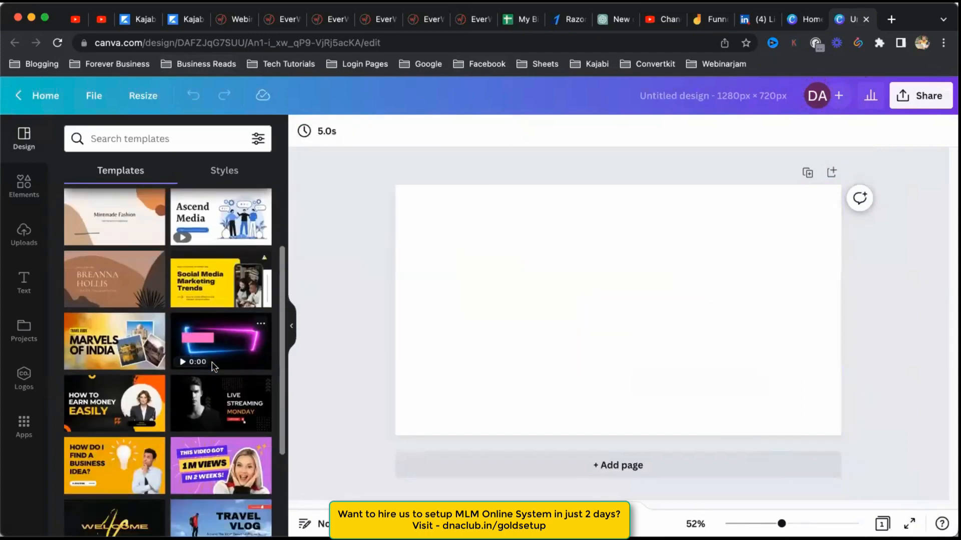
{"action": "scroll", "coordinate": [212, 364], "scroll_direction": "down", "scroll_amount": 10}
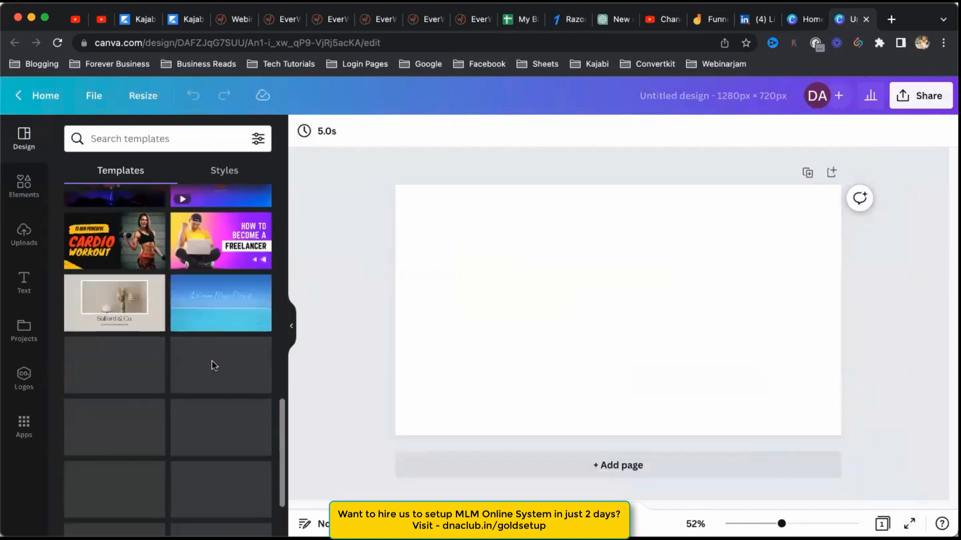
{"action": "scroll", "coordinate": [212, 364], "scroll_direction": "down", "scroll_amount": 8}
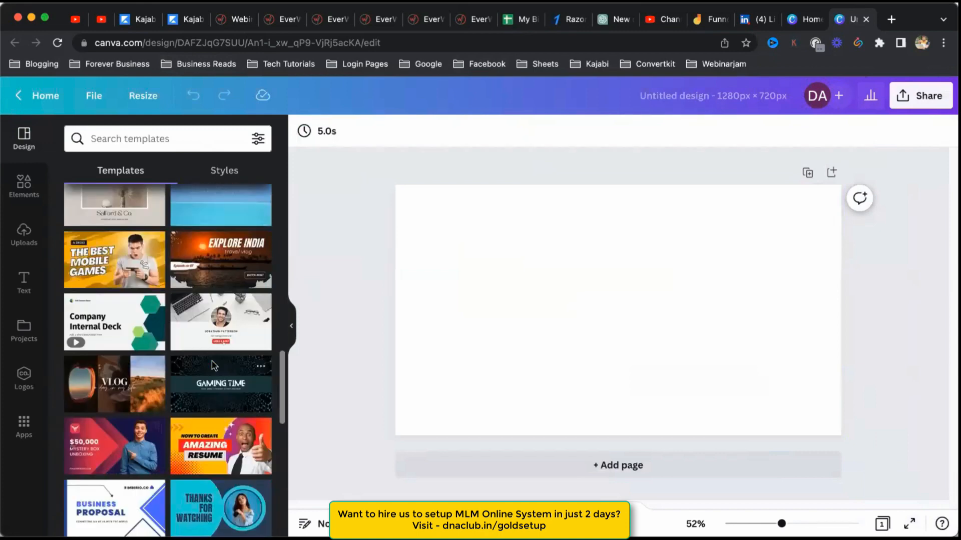
{"action": "left_click", "coordinate": [130, 135]}
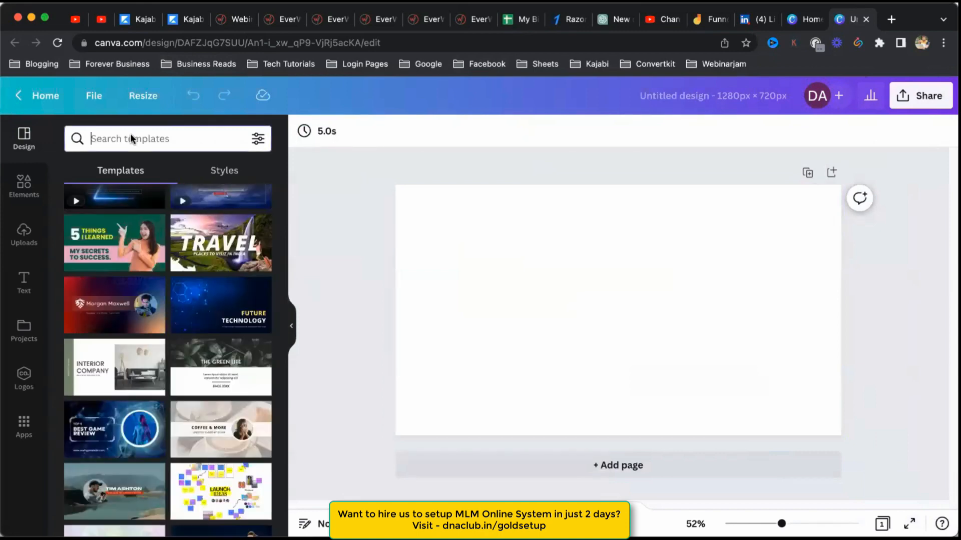
{"action": "type", "text": "online tools"}
{"action": "key", "text": "Return"}
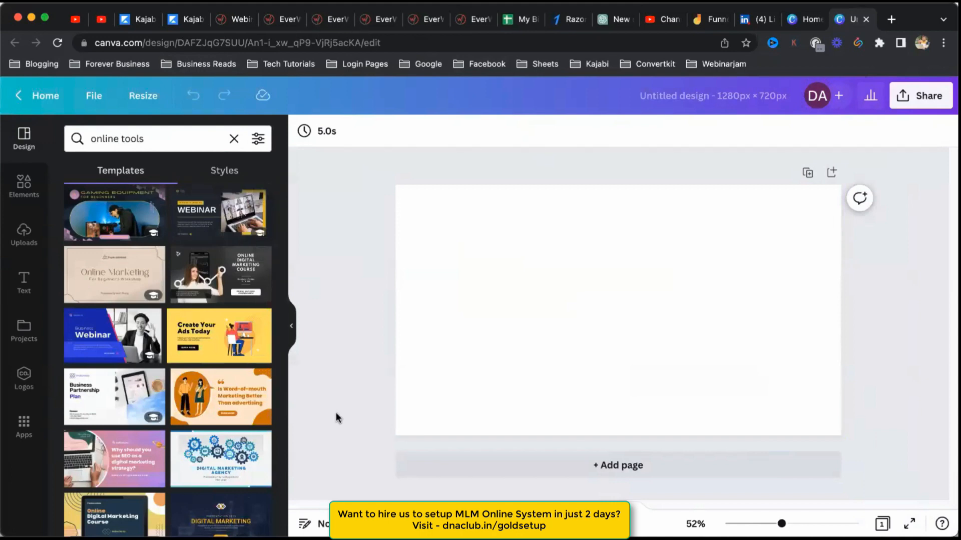
{"action": "scroll", "coordinate": [235, 372], "scroll_direction": "down", "scroll_amount": 4}
{"action": "scroll", "coordinate": [213, 371], "scroll_direction": "down", "scroll_amount": 2}
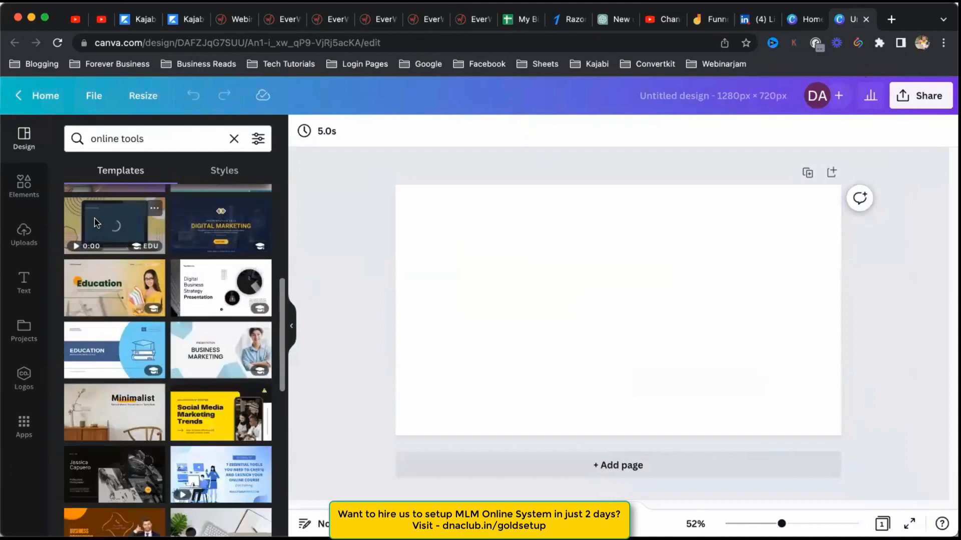
- Open the Yellow And Orange Modern Digital Marketing Course Presentation template, compare its pages and apply the laptop cover page to the design
{"action": "left_click", "coordinate": [114, 215]}
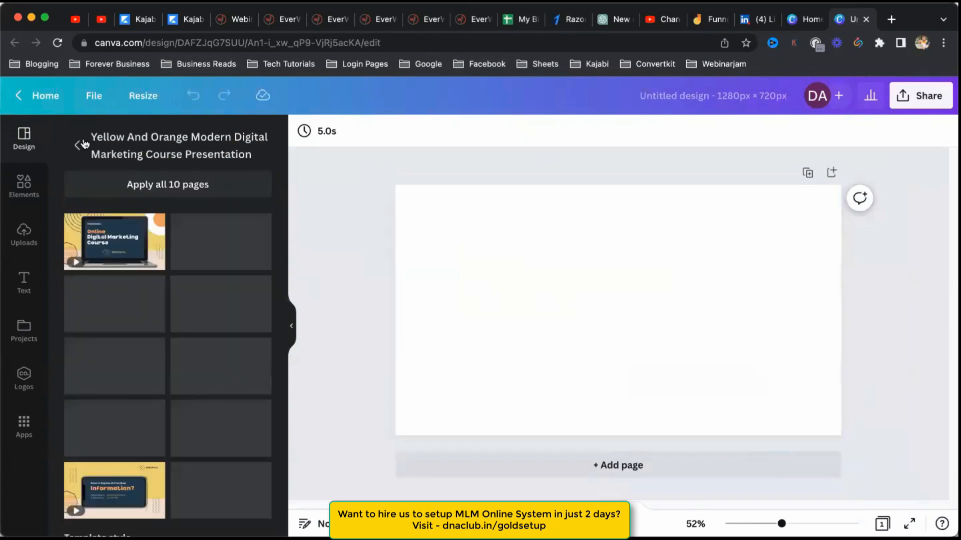
{"action": "scroll", "coordinate": [221, 325], "scroll_direction": "down", "scroll_amount": 2}
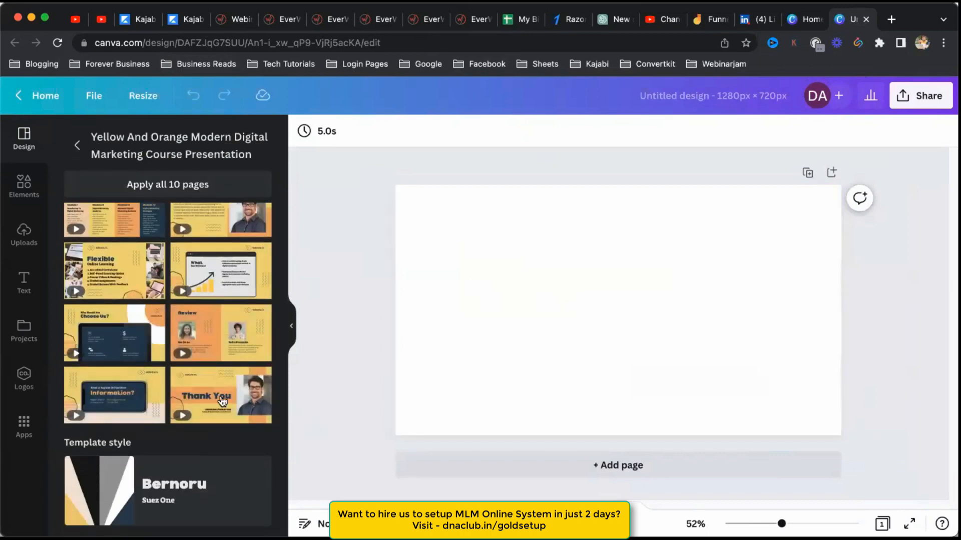
{"action": "scroll", "coordinate": [117, 243], "scroll_direction": "up", "scroll_amount": 2}
{"action": "left_click", "coordinate": [116, 242]}
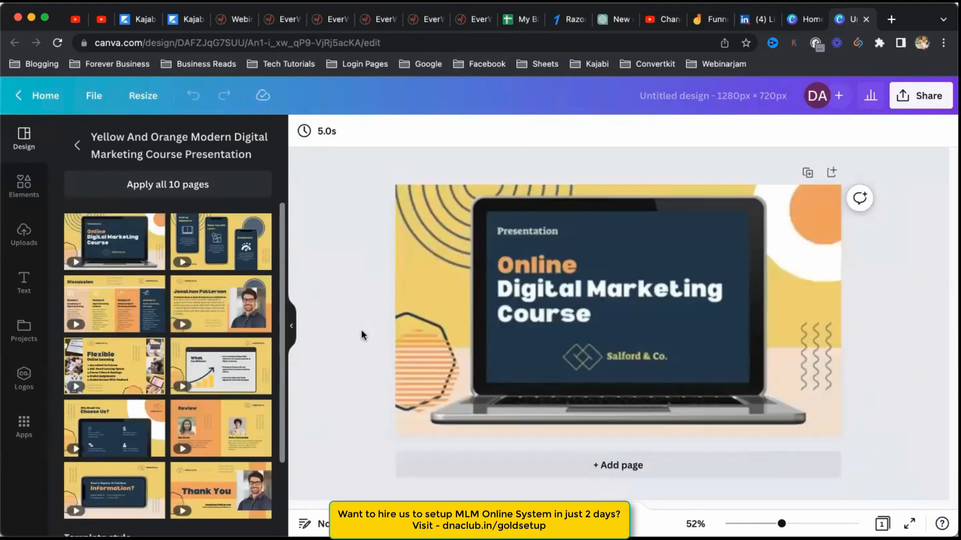
{"action": "left_click", "coordinate": [115, 425]}
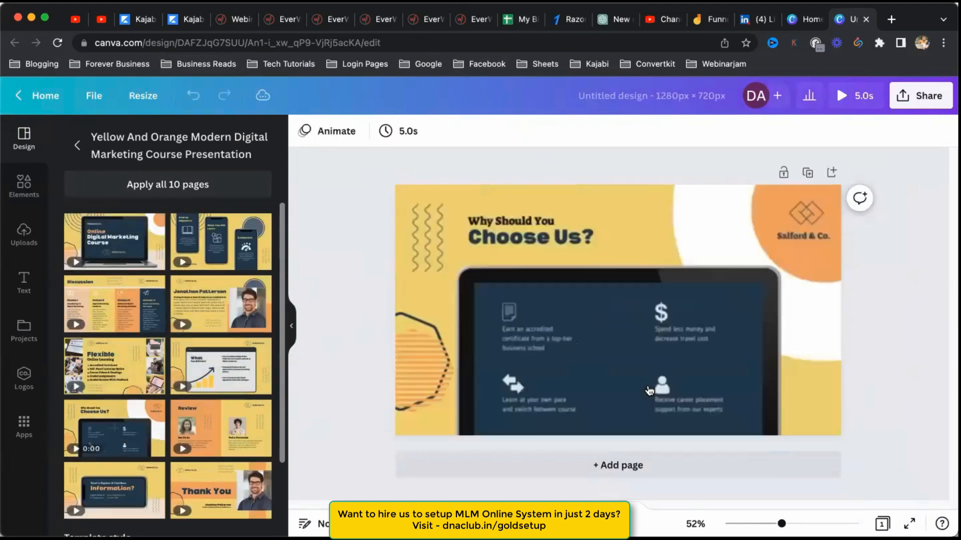
{"action": "left_click", "coordinate": [620, 377]}
{"action": "left_click", "coordinate": [115, 242]}
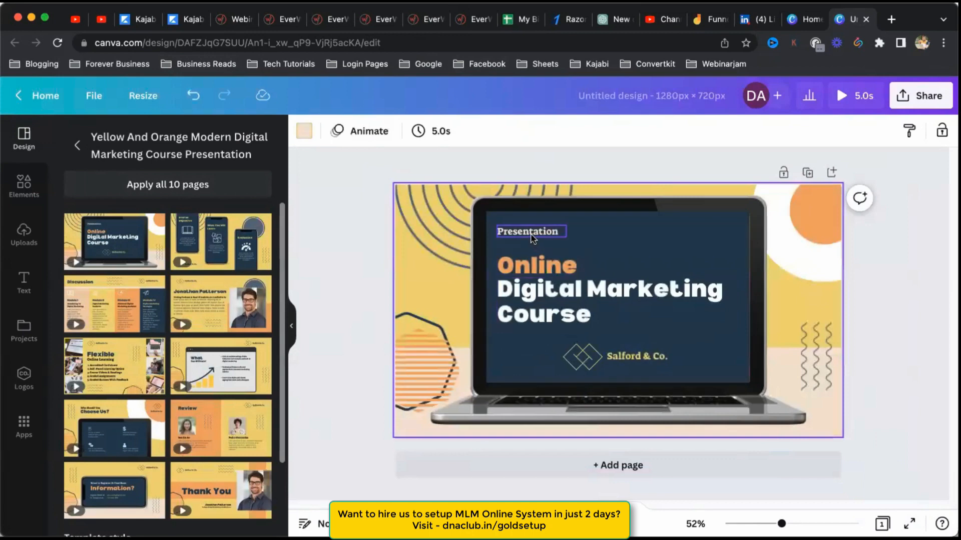
- Select the article's title in LinkedIn, return to the Canva design and replace the "Presentation" text with "5 Online Tools"
{"action": "left_click", "coordinate": [769, 23]}
{"action": "left_click", "coordinate": [413, 186]}
{"action": "key", "text": "ctrl+a"}
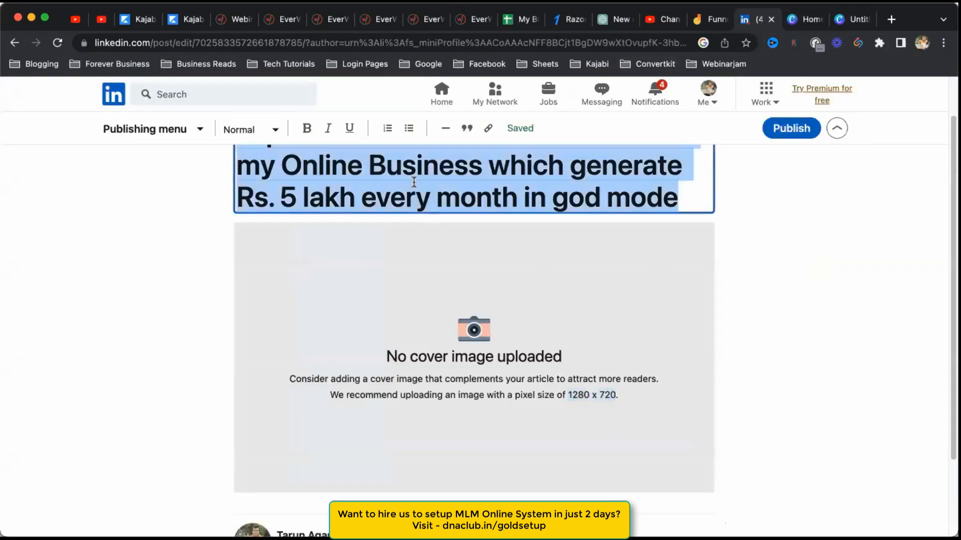
{"action": "left_click", "coordinate": [851, 19]}
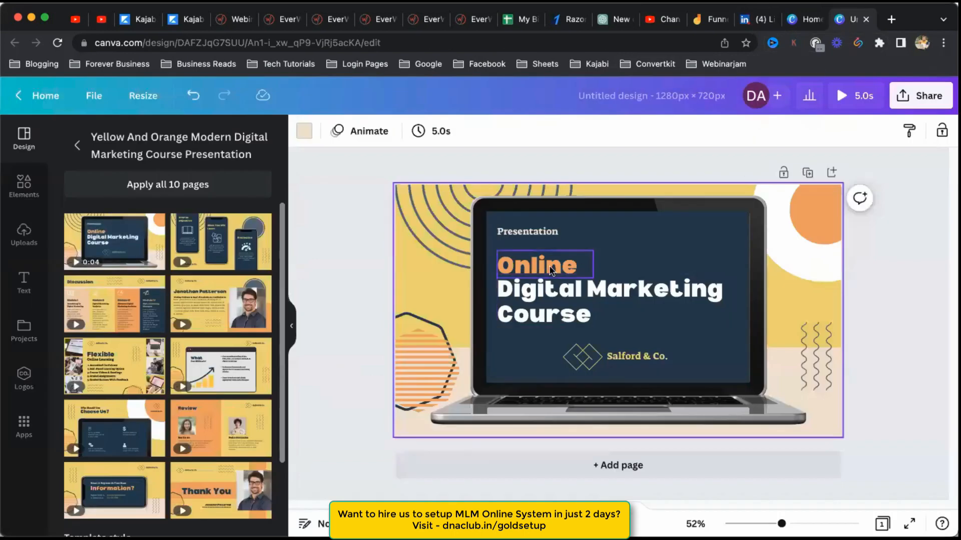
{"action": "left_click", "coordinate": [539, 232]}
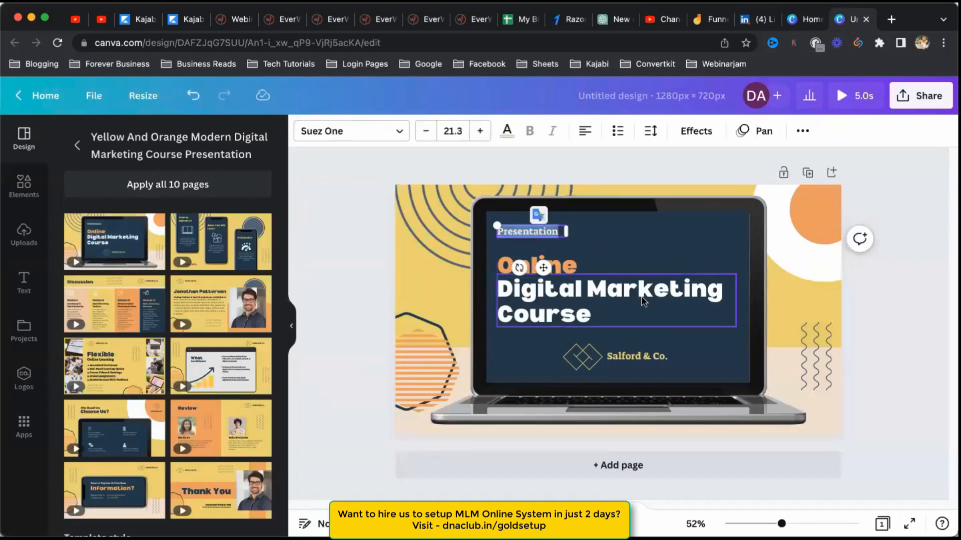
{"action": "type", "text": "S"}
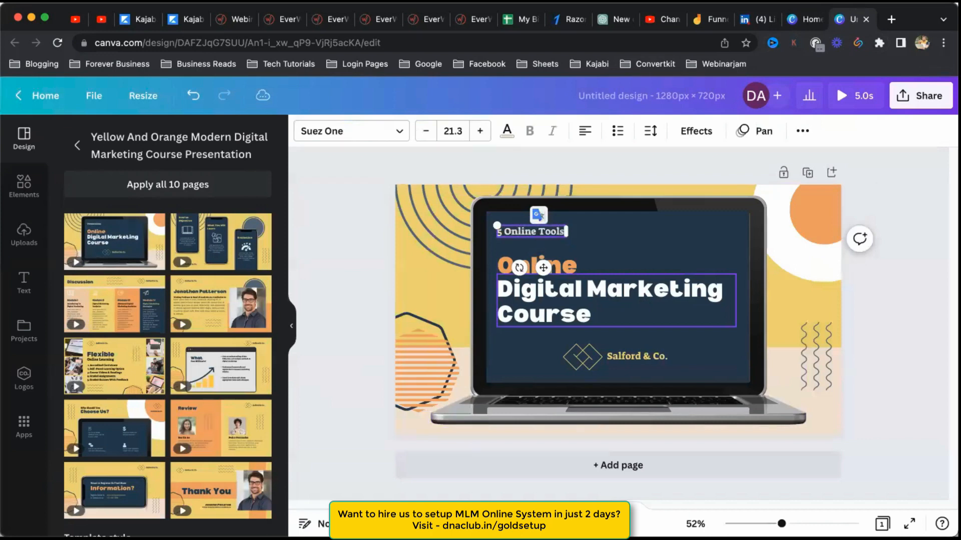
- Delete the "Salford & Co." name, its logo, and the "Digital Marketing Course" and "Online" texts from the laptop screen
{"action": "left_click", "coordinate": [584, 299]}
{"action": "left_click", "coordinate": [638, 357]}
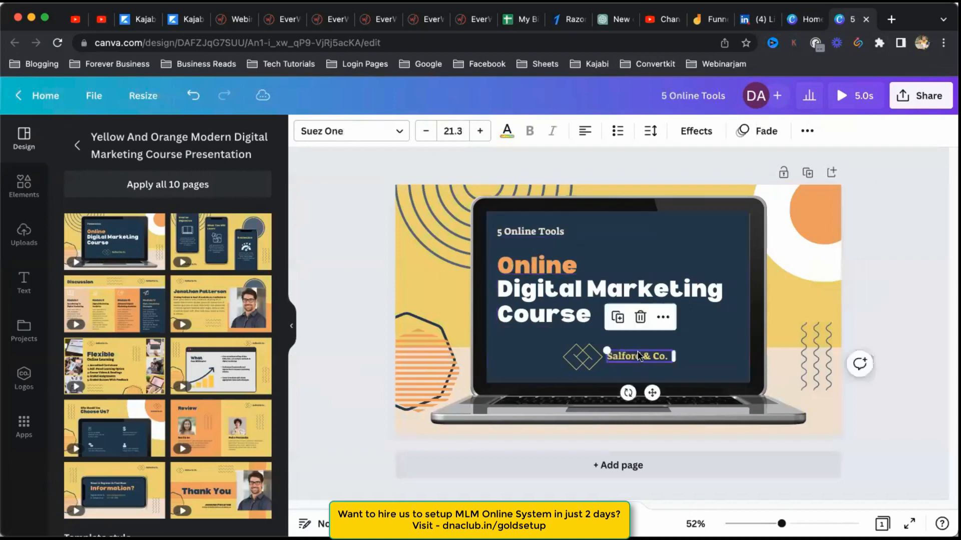
{"action": "key", "text": "Delete"}
{"action": "left_click", "coordinate": [581, 356]}
{"action": "key", "text": "Delete"}
{"action": "left_click", "coordinate": [610, 295]}
{"action": "key", "text": "Delete"}
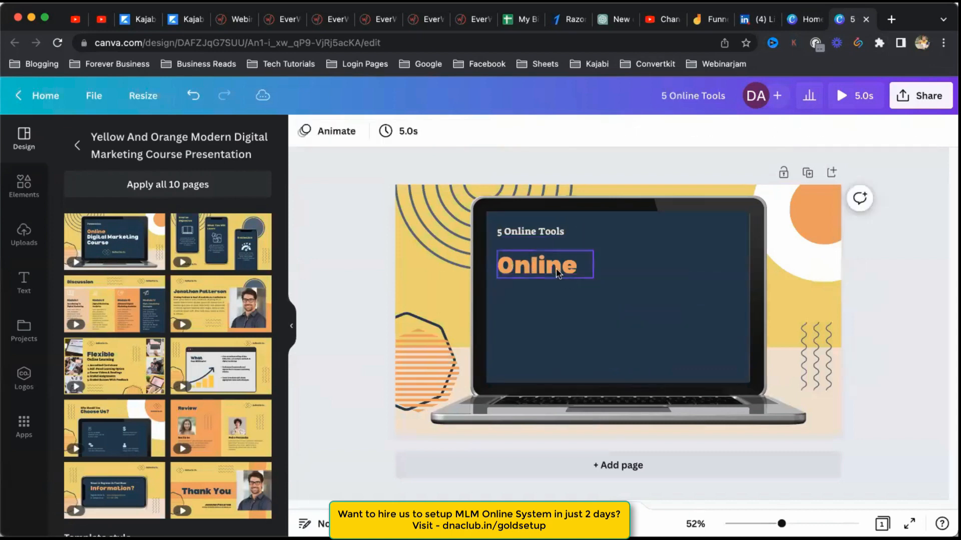
{"action": "left_click", "coordinate": [555, 272]}
{"action": "key", "text": "Delete"}
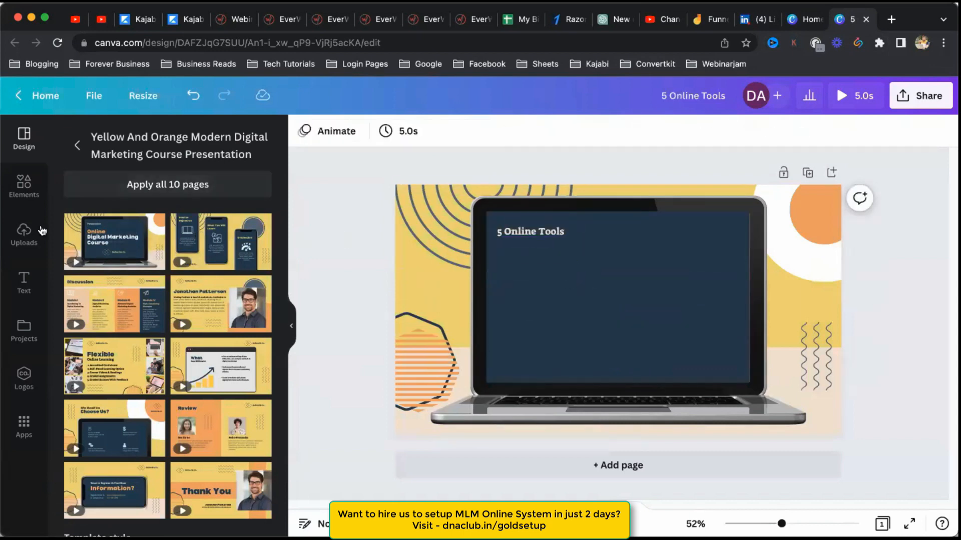
- Search the graphics for "webinar", add the laptop showing a nine-person video call, and place it reduced below the "5 Online Tools" text
{"action": "left_click", "coordinate": [78, 145]}
{"action": "left_click", "coordinate": [40, 195]}
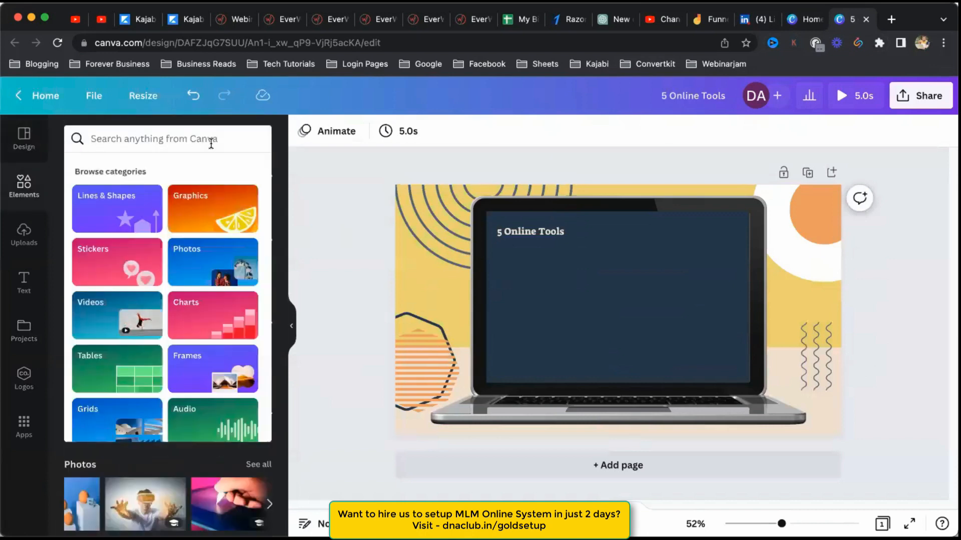
{"action": "type", "text": "webinar"}
{"action": "key", "text": "Return"}
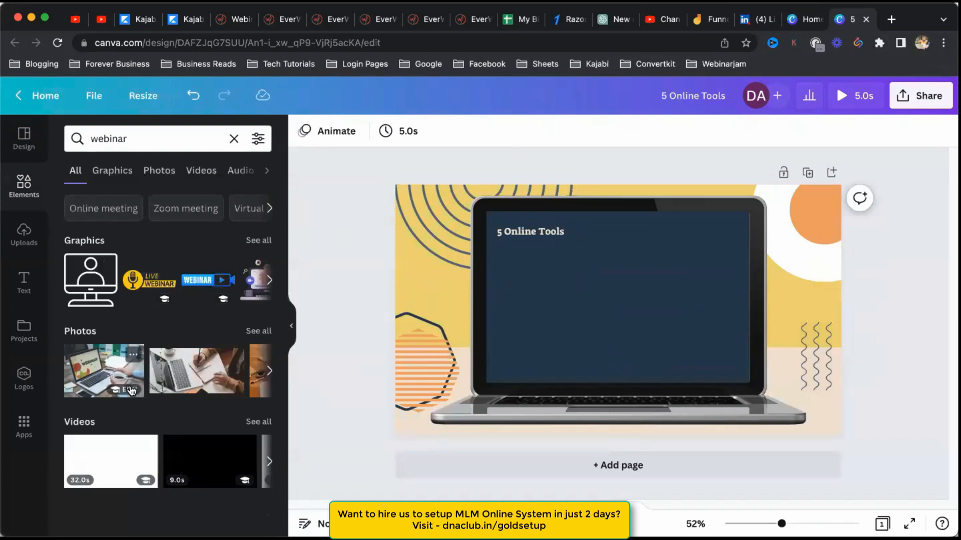
{"action": "left_click", "coordinate": [258, 241]}
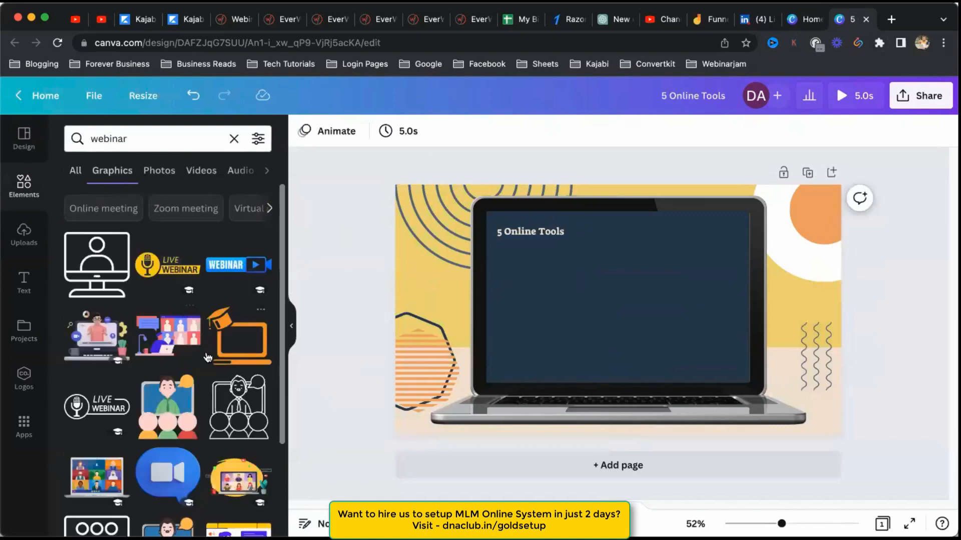
{"action": "scroll", "coordinate": [199, 364], "scroll_direction": "down", "scroll_amount": 3}
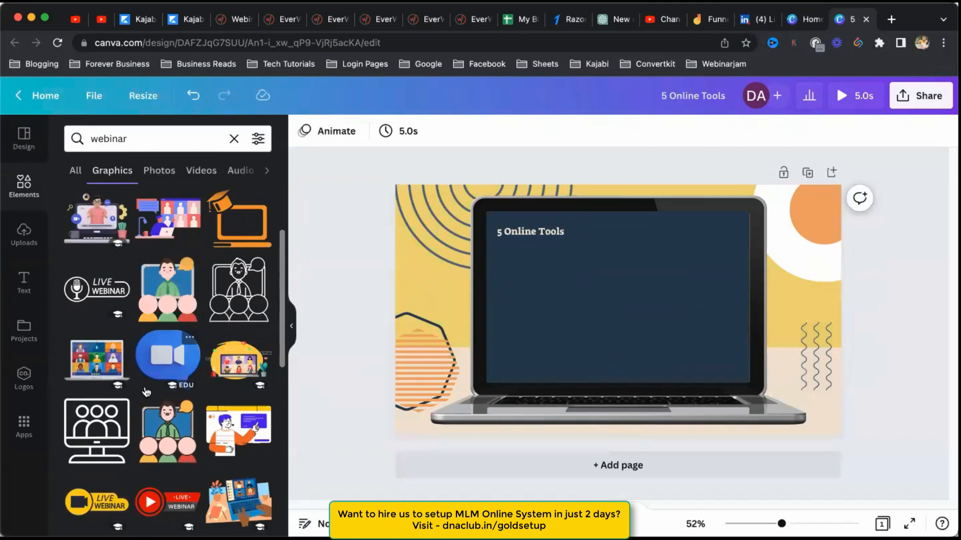
{"action": "left_click", "coordinate": [90, 377]}
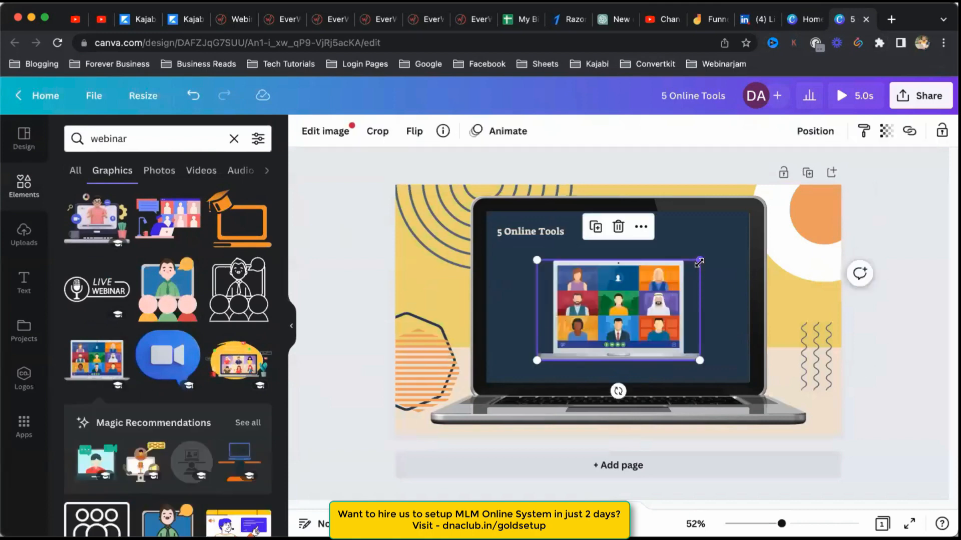
{"action": "left_click_drag", "start_coordinate": [699, 262], "coordinate": [558, 298]}
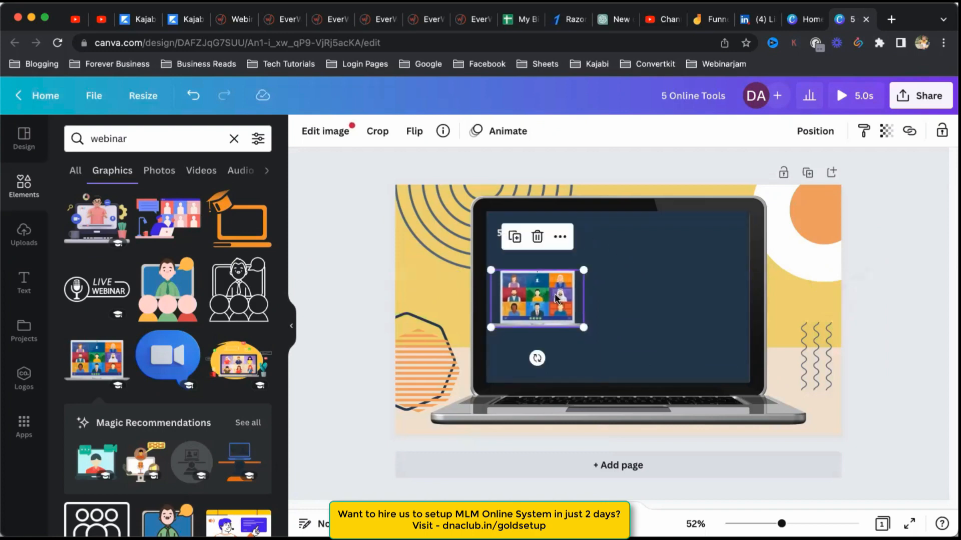
- Search the graphics for "youtube"
{"action": "double_click", "coordinate": [118, 143]}
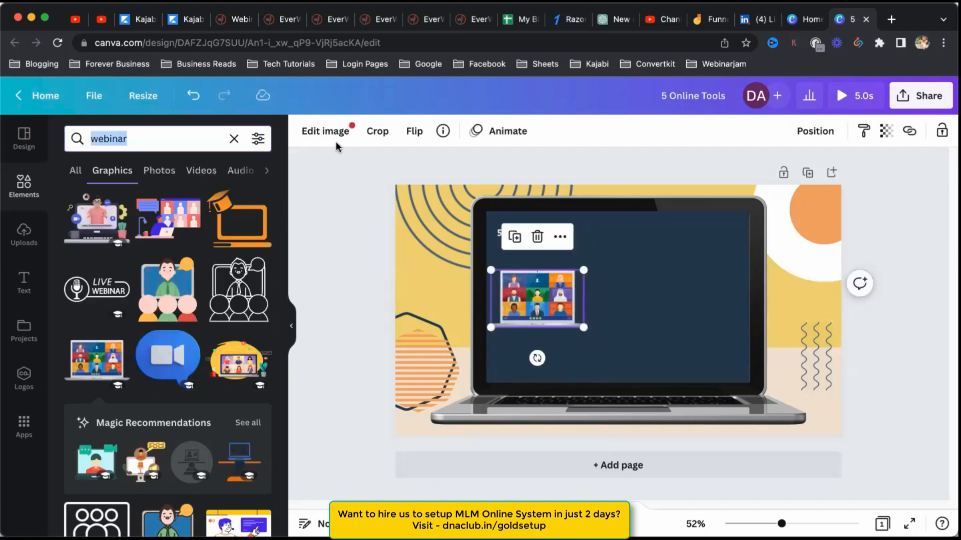
{"action": "type", "text": "youtube"}
{"action": "key", "text": "Return"}
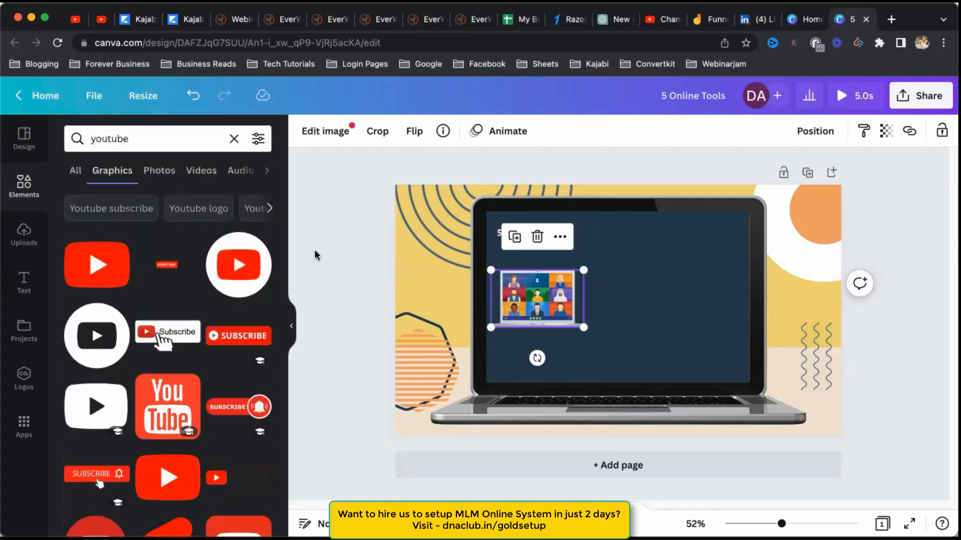
- Search the graphics for "video", add the monitor with the headset-wearing agent, and shrink it beside the video-call laptop graphic
{"action": "double_click", "coordinate": [110, 139]}
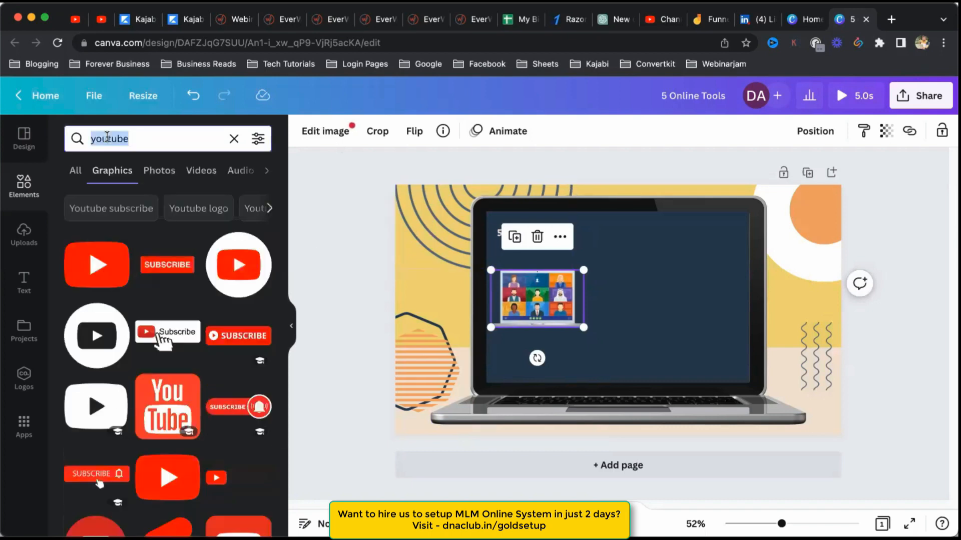
{"action": "type", "text": "video"}
{"action": "key", "text": "Return"}
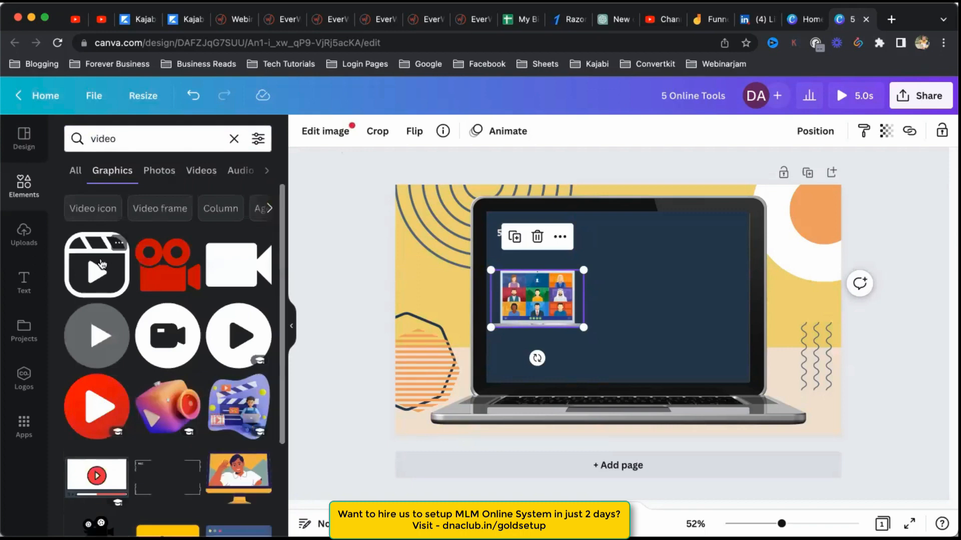
{"action": "left_click", "coordinate": [97, 265]}
{"action": "key", "text": "Delete"}
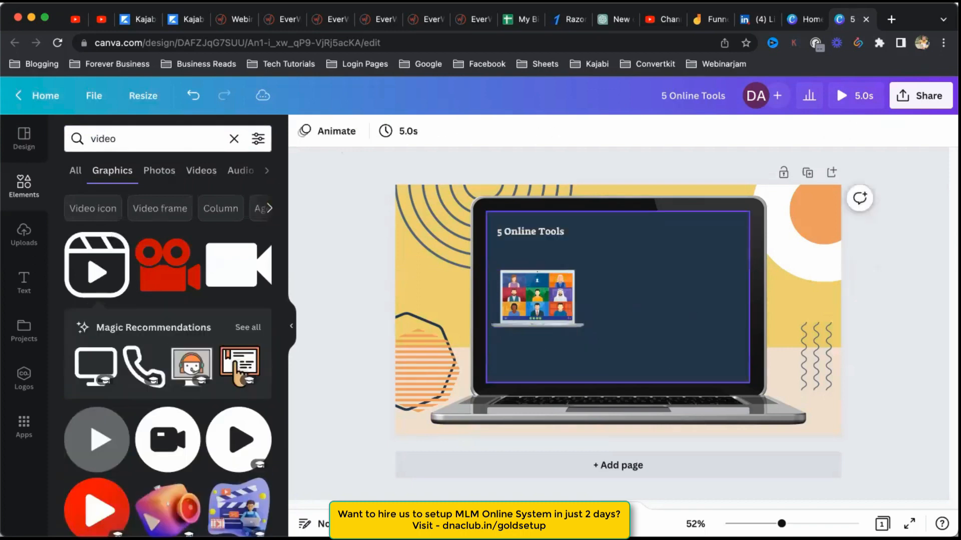
{"action": "scroll", "coordinate": [200, 397], "scroll_direction": "down", "scroll_amount": 3}
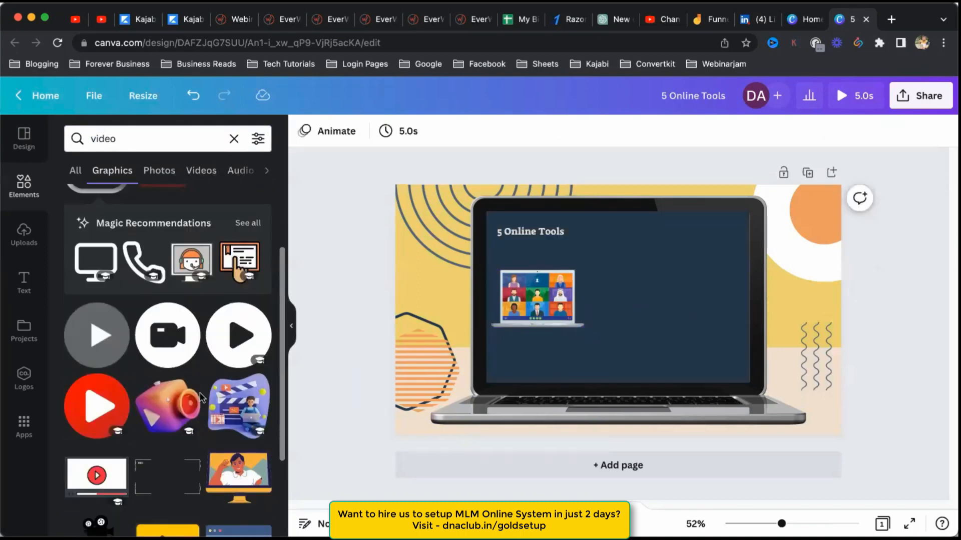
{"action": "left_click", "coordinate": [191, 261]}
{"action": "left_click_drag", "start_coordinate": [610, 318], "coordinate": [633, 317]}
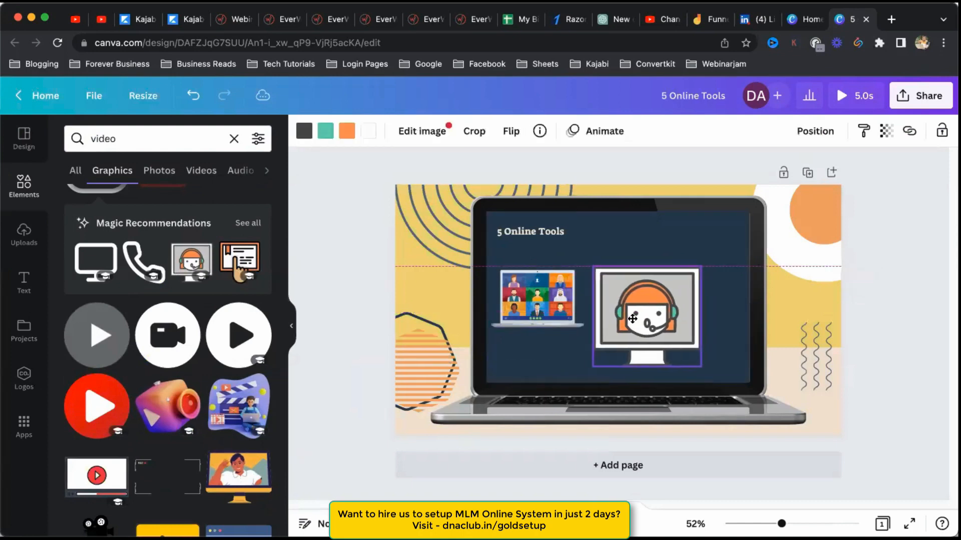
{"action": "left_click_drag", "start_coordinate": [692, 362], "coordinate": [626, 301]}
- Search the graphics for "email", add the round pink envelope icon, and size and align it in line with the other two graphics
{"action": "left_click", "coordinate": [120, 140]}
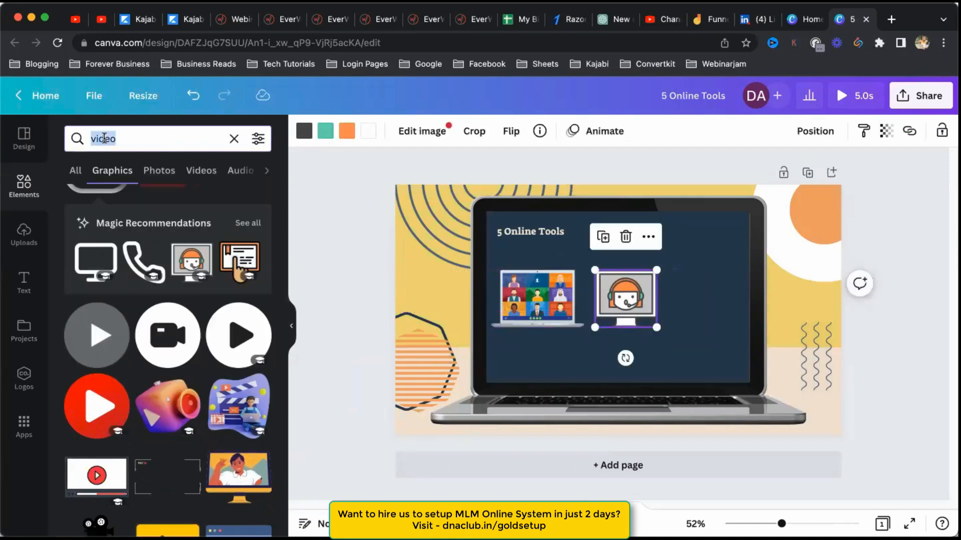
{"action": "key", "text": "BackSpace"}
{"action": "type", "text": "email"}
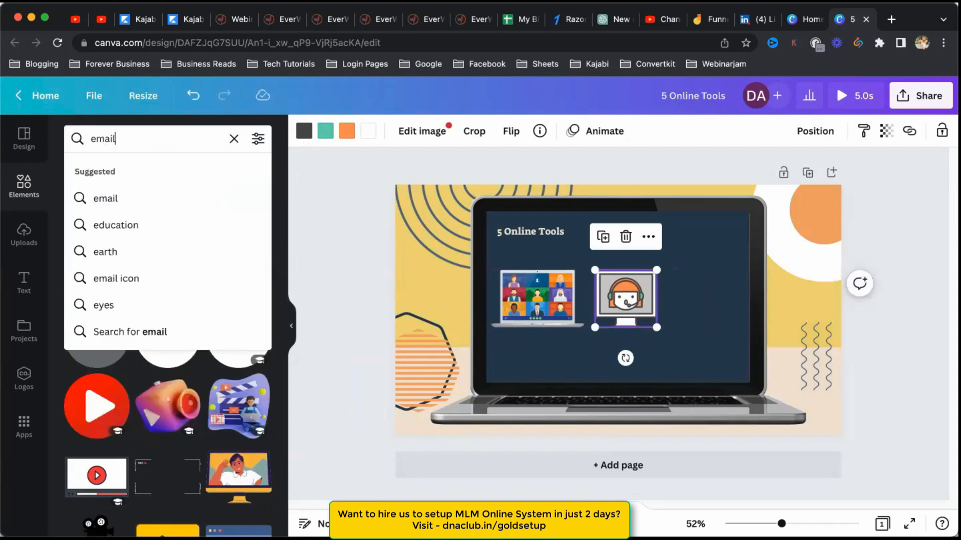
{"action": "key", "text": "Return"}
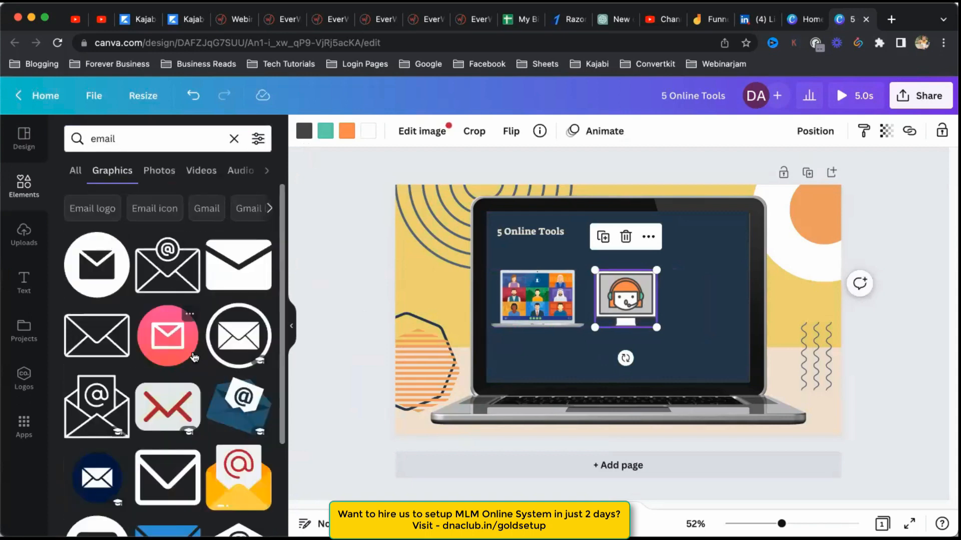
{"action": "left_click_drag", "start_coordinate": [172, 340], "coordinate": [746, 328]}
{"action": "left_click_drag", "start_coordinate": [770, 257], "coordinate": [740, 273]}
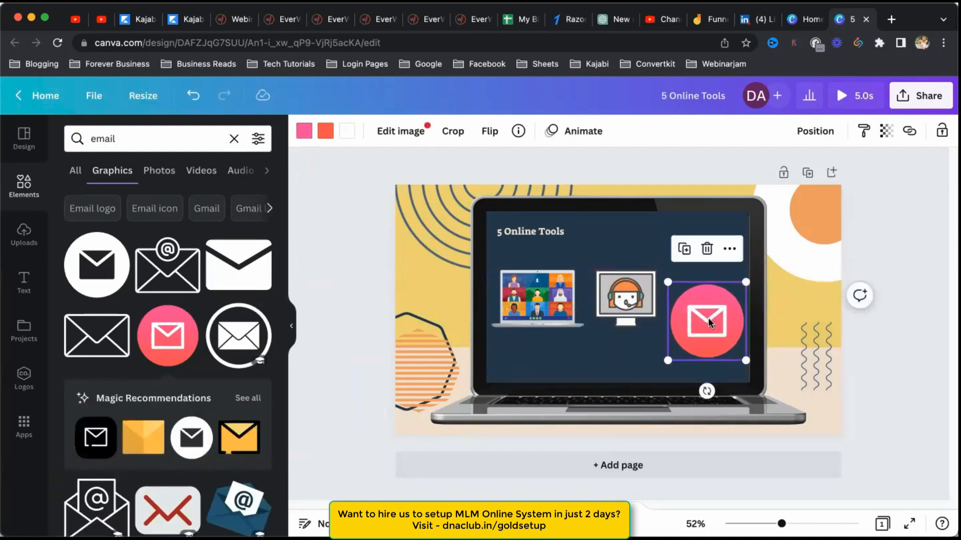
{"action": "left_click_drag", "start_coordinate": [708, 318], "coordinate": [706, 298]}
{"action": "left_click_drag", "start_coordinate": [744, 338], "coordinate": [736, 327]}
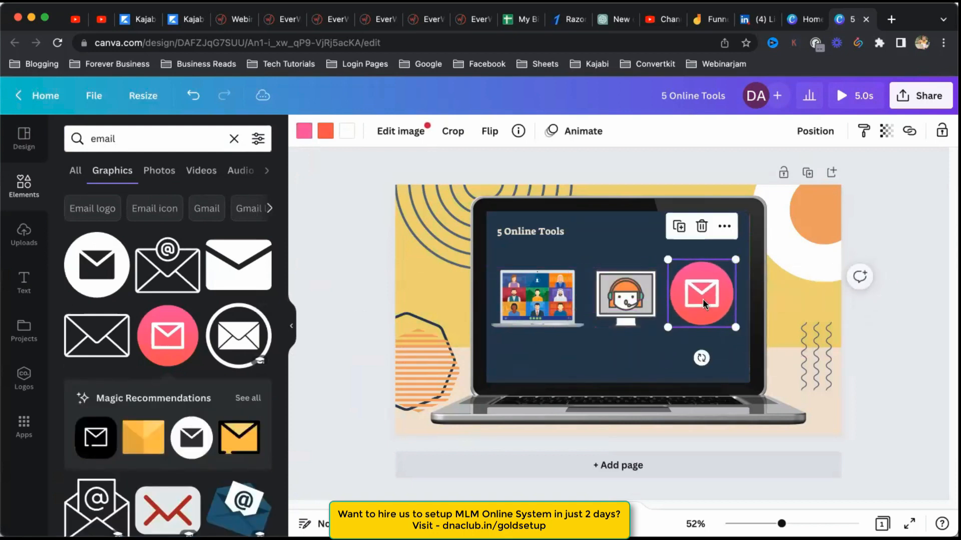
{"action": "mouse_move", "coordinate": [704, 298]}
{"action": "left_mouse_down"}
{"action": "mouse_move", "coordinate": [707, 306]}
{"action": "mouse_move", "coordinate": [718, 296]}
{"action": "left_mouse_up"}
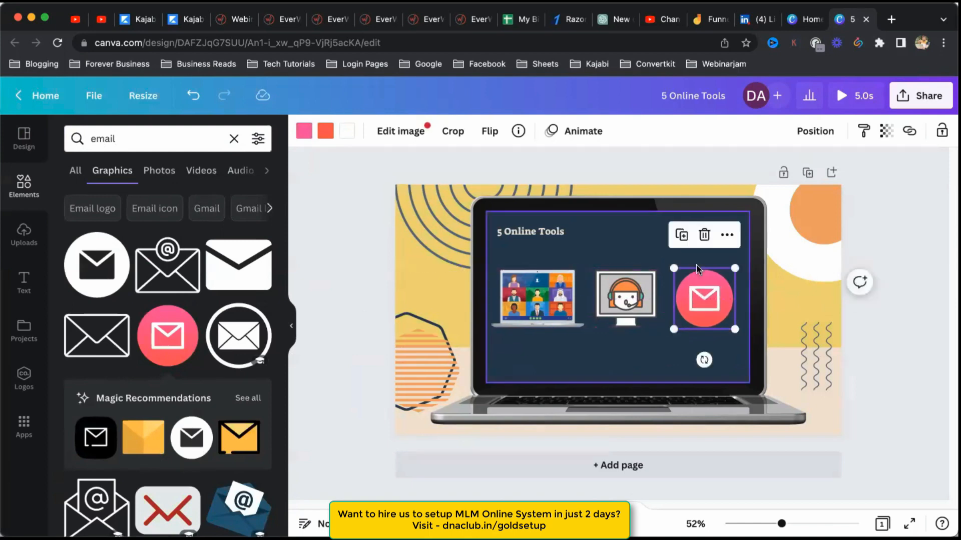
- Widen the heading and replace it with "Top 5 Online Tools i use to Automate my Online Business which generate Rs. 5 lakh every month in god mode"
{"action": "left_click", "coordinate": [562, 232]}
{"action": "left_click_drag", "start_coordinate": [567, 229], "coordinate": [708, 230]}
{"action": "left_click", "coordinate": [745, 20]}
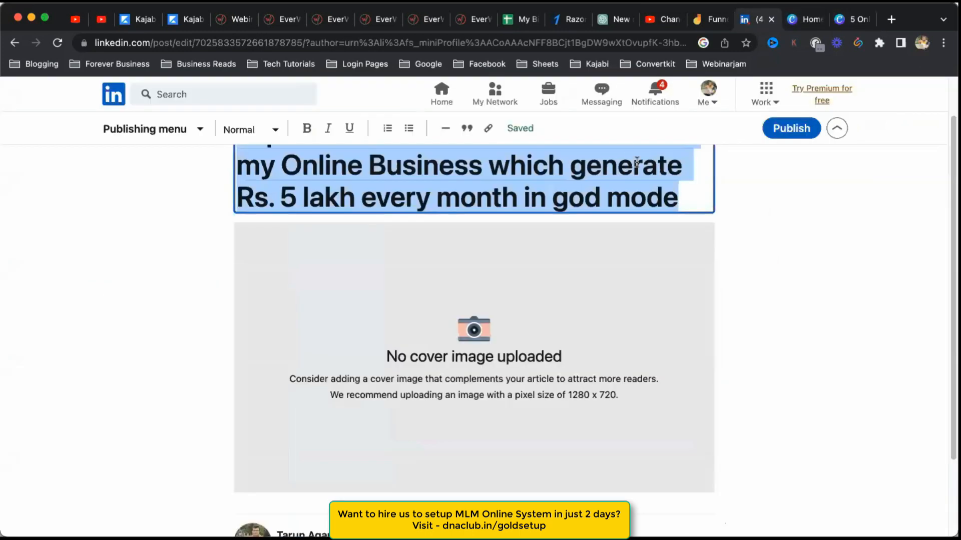
{"action": "left_click", "coordinate": [854, 19]}
{"action": "double_click", "coordinate": [558, 231]}
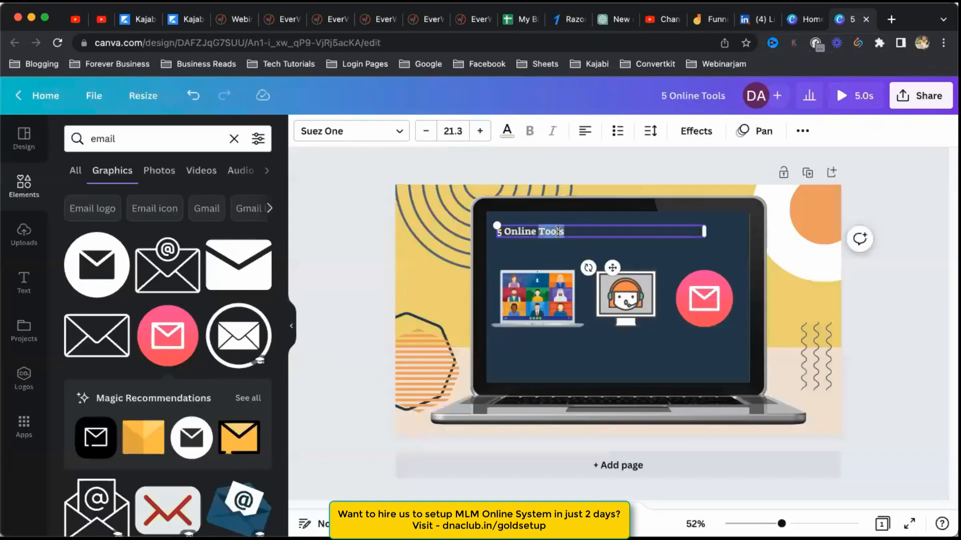
{"action": "type", "text": "Top 5 Online Tools i use to Automate my Online Business which generate Rs. 5 lakh every month in god mode"}
{"action": "left_click_drag", "start_coordinate": [704, 245], "coordinate": [735, 245]}
- Centre-align the heading text and reduce its font size to 18.3
{"action": "left_click", "coordinate": [582, 131]}
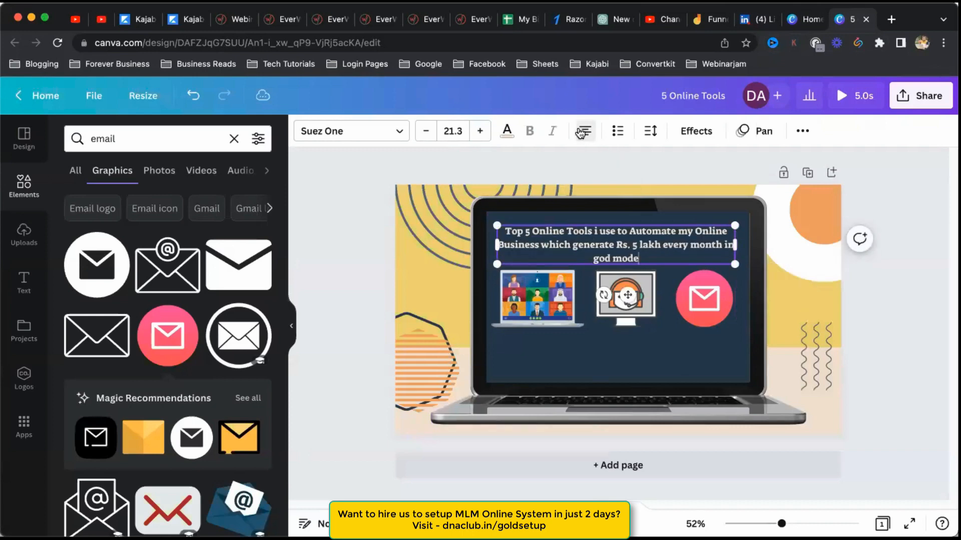
{"action": "left_click", "coordinate": [426, 131]}
{"action": "left_click", "coordinate": [426, 131]}
{"action": "left_click", "coordinate": [426, 131]}
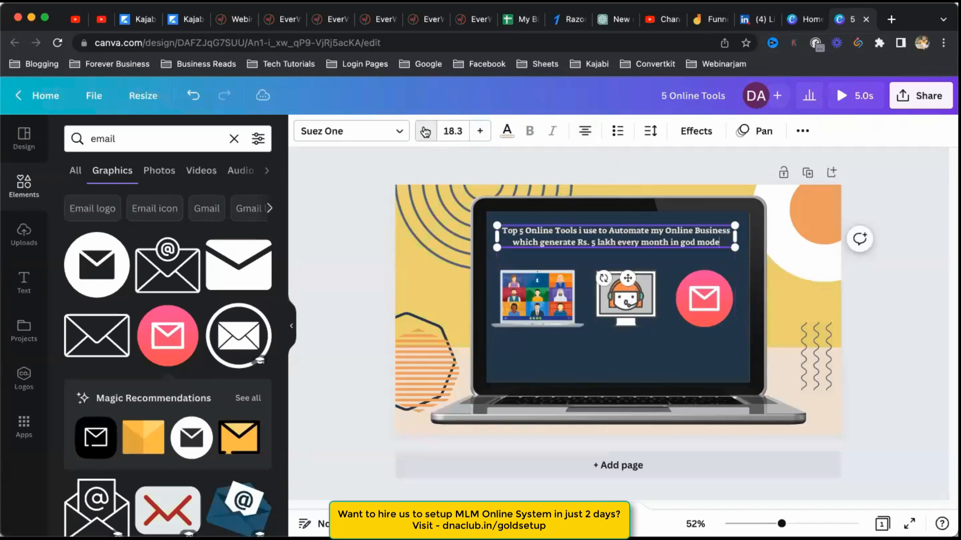
- Move the three graphics slightly lower in an even row, and enlarge the heading above them to font size 19.4, shifting it down
{"action": "left_click", "coordinate": [923, 368]}
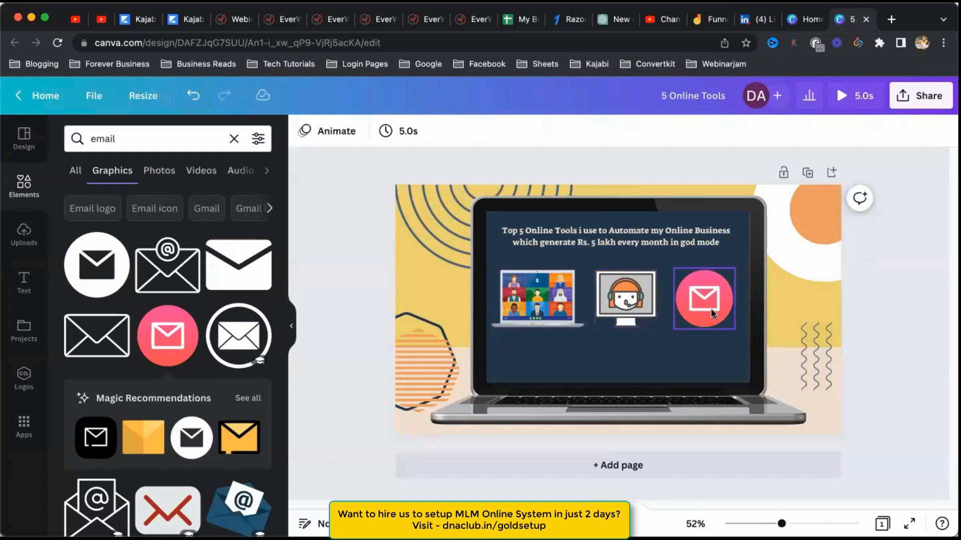
{"action": "left_click_drag", "start_coordinate": [720, 357], "coordinate": [556, 319]}
{"action": "key", "text": "ctrl+z"}
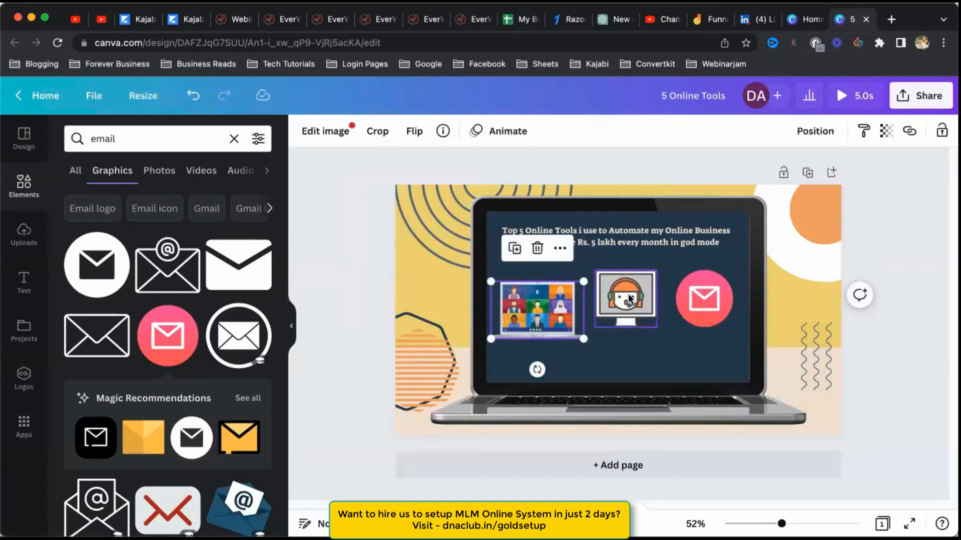
{"action": "left_click_drag", "start_coordinate": [625, 300], "coordinate": [625, 310]}
{"action": "left_click_drag", "start_coordinate": [711, 300], "coordinate": [711, 310]}
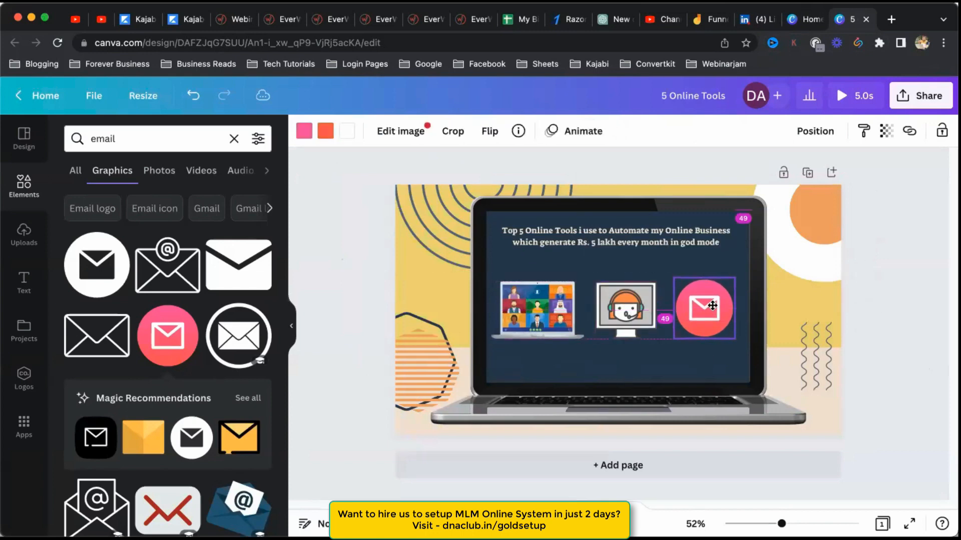
{"action": "left_click", "coordinate": [728, 244]}
{"action": "left_click_drag", "start_coordinate": [734, 247], "coordinate": [697, 249]}
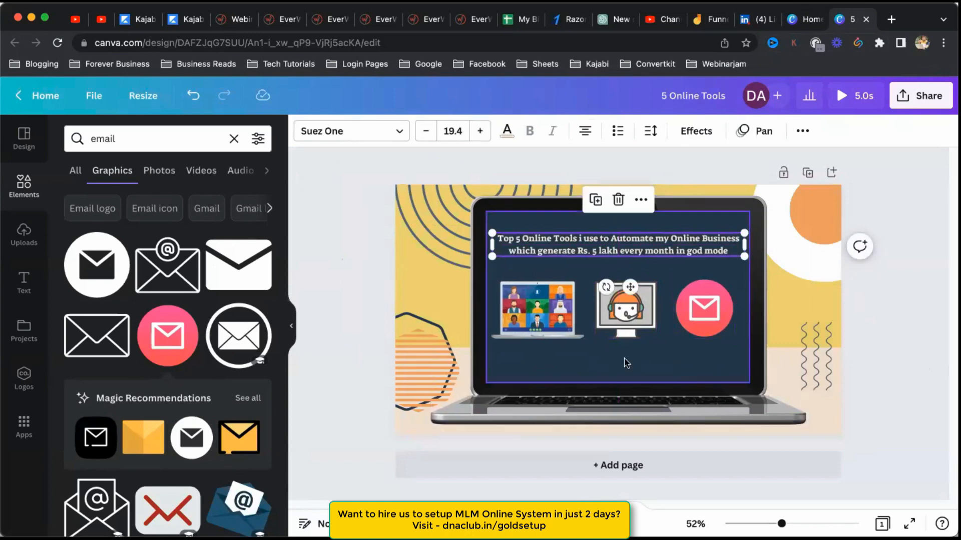
- Duplicate the heading, place the copy centred below the graphics, and replace its text with "By" and the author's name
{"action": "key", "text": "super+c"}
{"action": "key", "text": "super+v"}
{"action": "left_click_drag", "start_coordinate": [609, 246], "coordinate": [614, 354]}
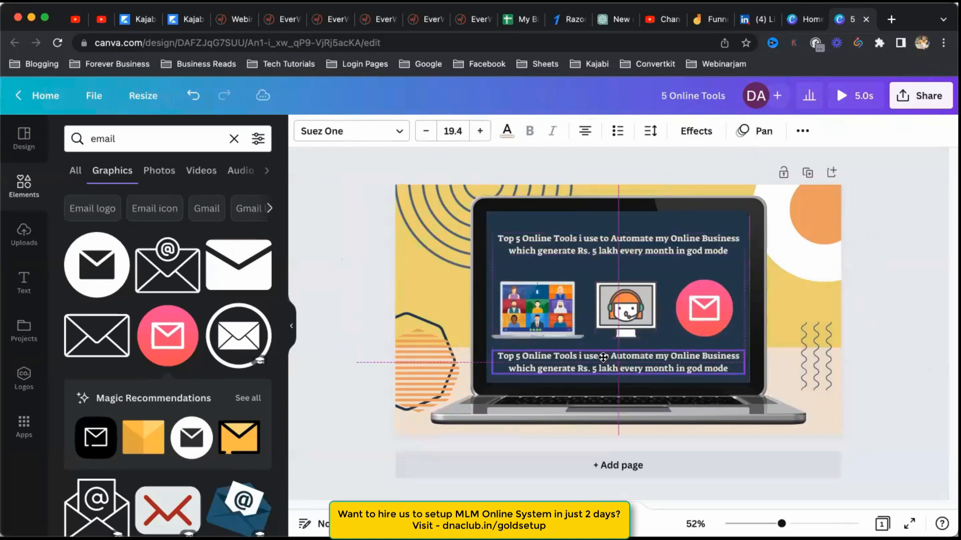
{"action": "double_click", "coordinate": [692, 357]}
{"action": "type", "text": "By ta"}
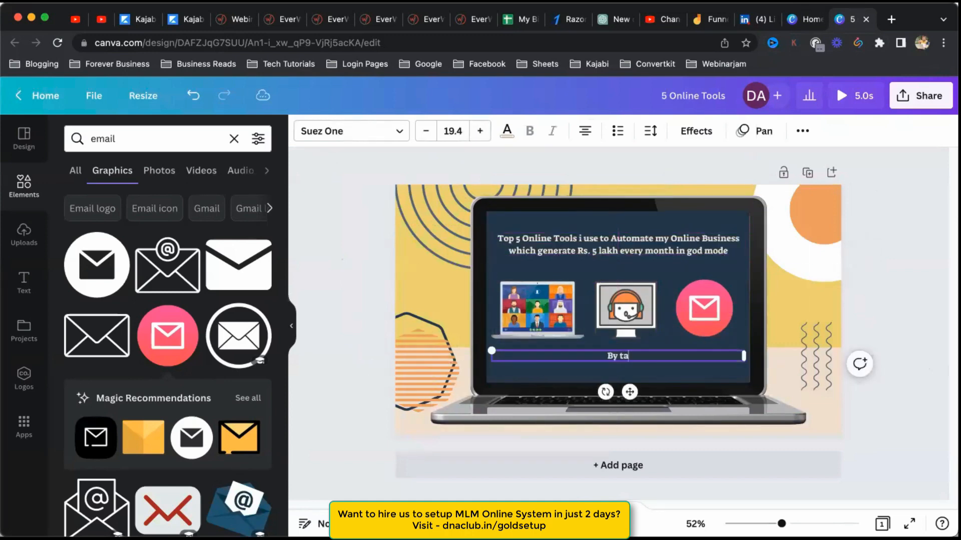
{"action": "type", "text": "run Agarwal"}
{"action": "key", "text": "BackSpace"}
{"action": "type", "text": "T"}
{"action": "left_click", "coordinate": [870, 330]}
{"action": "left_click_drag", "start_coordinate": [642, 359], "coordinate": [641, 364]}
{"action": "left_click", "coordinate": [892, 280]}
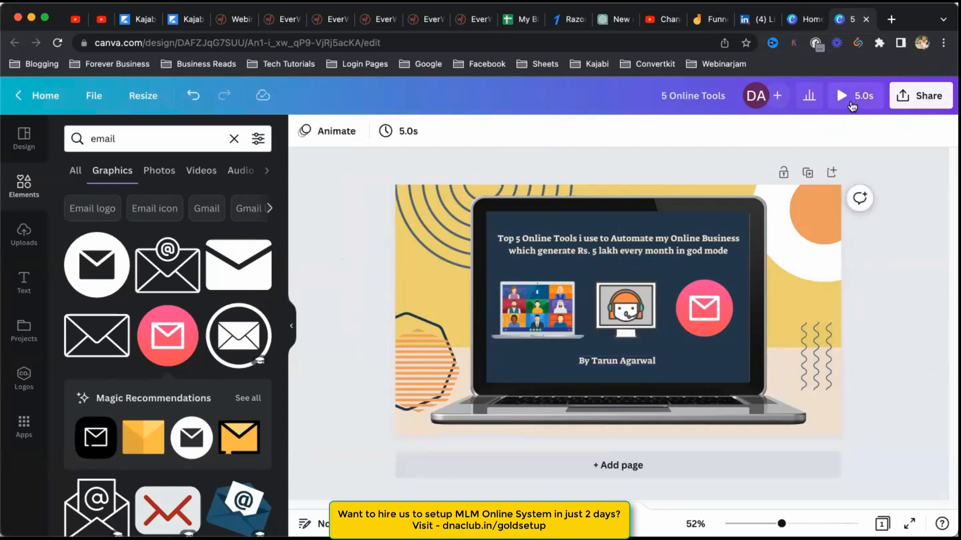
- Download the design as a PNG at 1,280 × 720 px
{"action": "left_click", "coordinate": [920, 96]}
{"action": "left_click", "coordinate": [772, 412]}
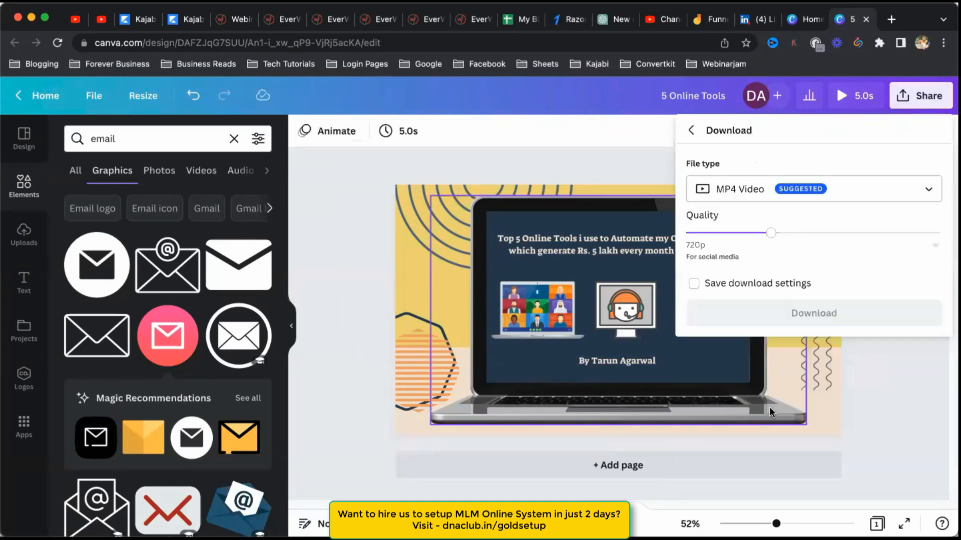
{"action": "left_click", "coordinate": [752, 200]}
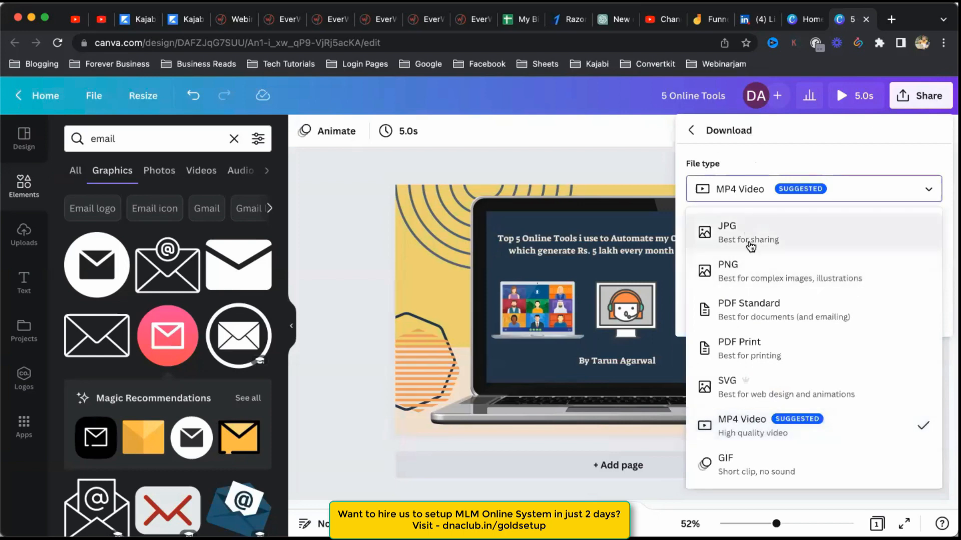
{"action": "left_click", "coordinate": [728, 270]}
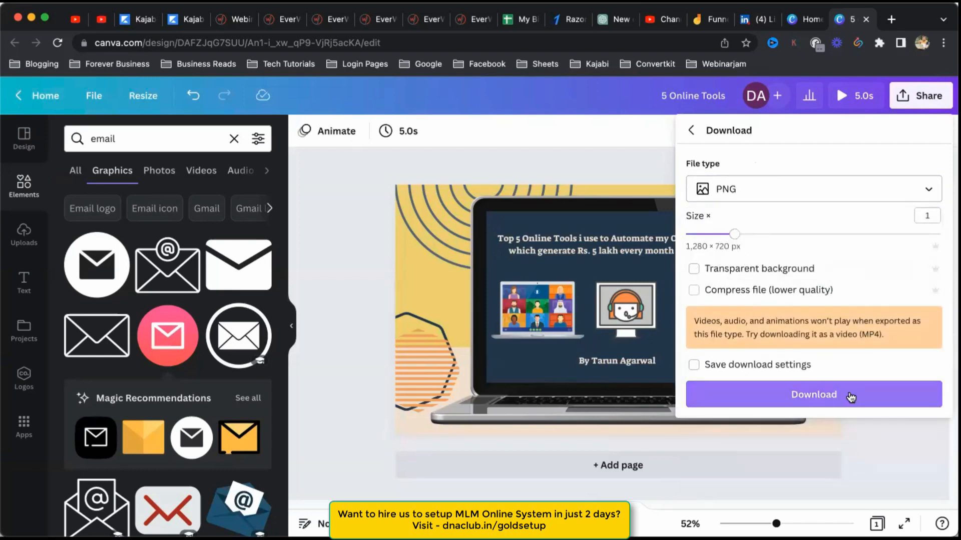
{"action": "left_click", "coordinate": [837, 395]}
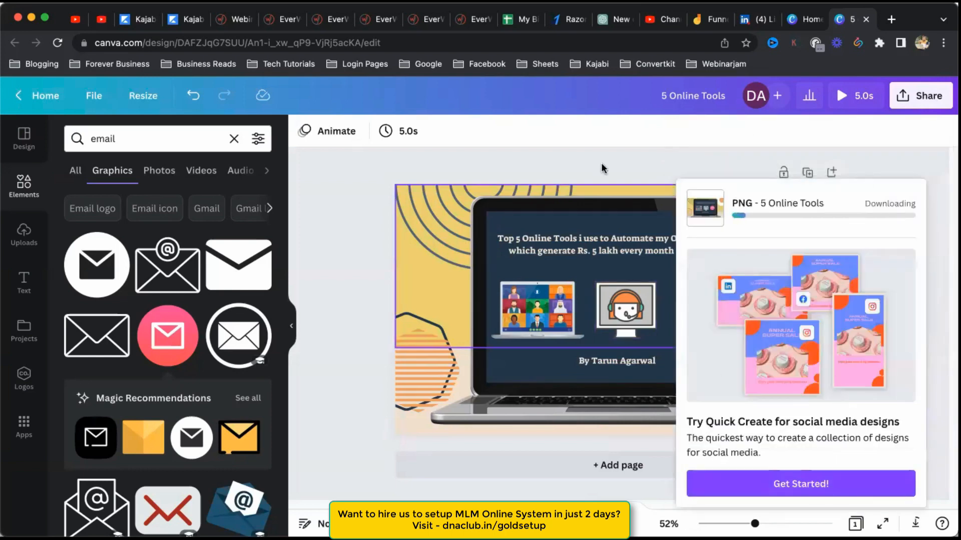
- Switch to the LinkedIn article draft and upload 5 Online Tools.png as its cover image
{"action": "left_click", "coordinate": [753, 20]}
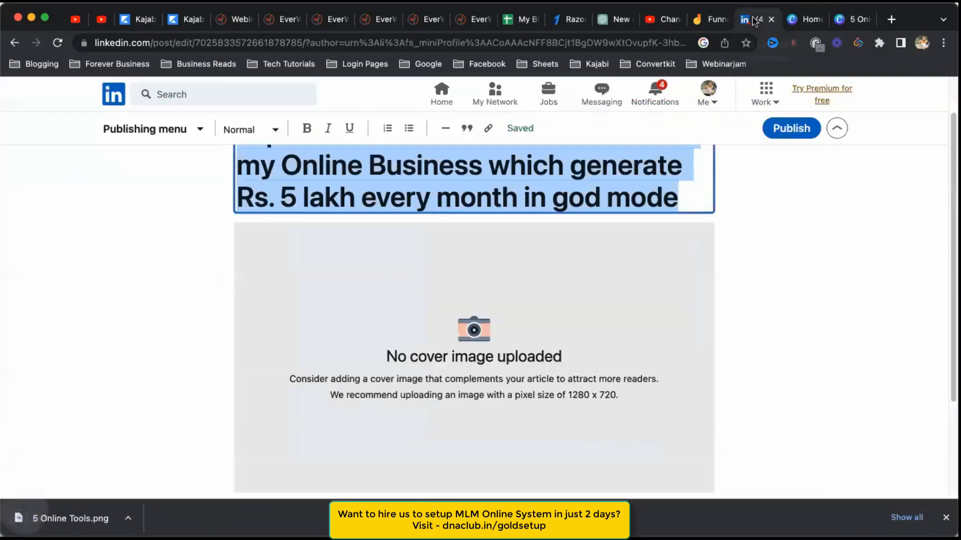
{"action": "left_click", "coordinate": [511, 345]}
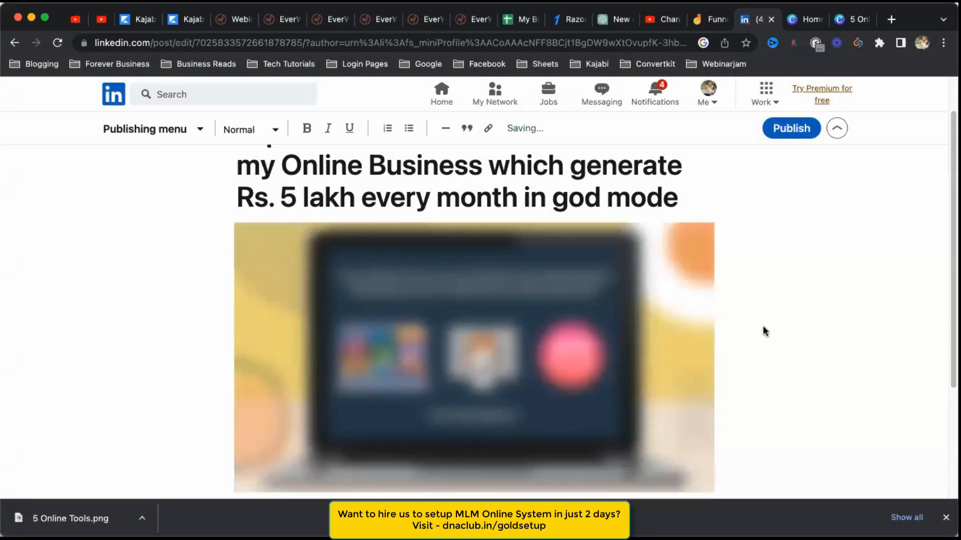
{"action": "scroll", "coordinate": [762, 332], "scroll_direction": "down", "scroll_amount": 3}
{"action": "scroll", "coordinate": [761, 331], "scroll_direction": "up", "scroll_amount": 3}
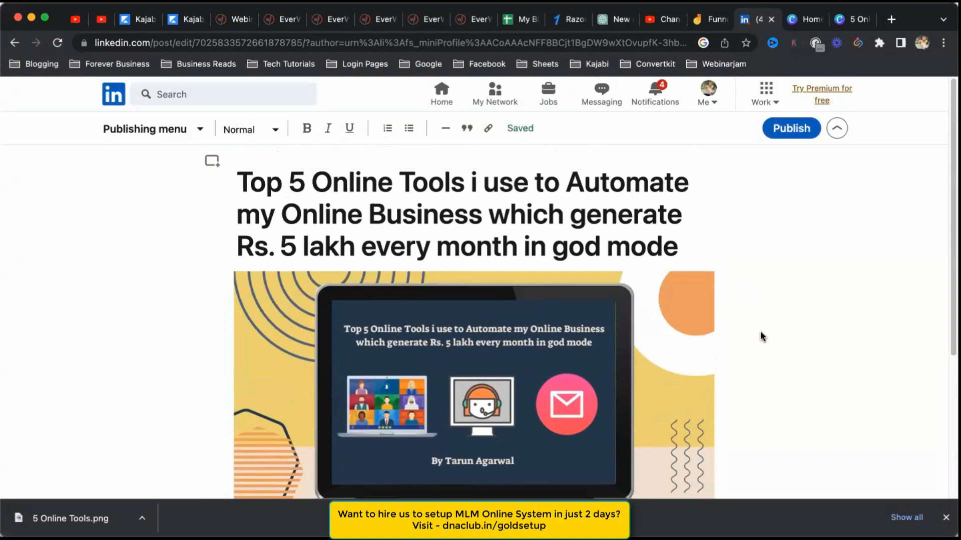
{"action": "left_click", "coordinate": [946, 518]}
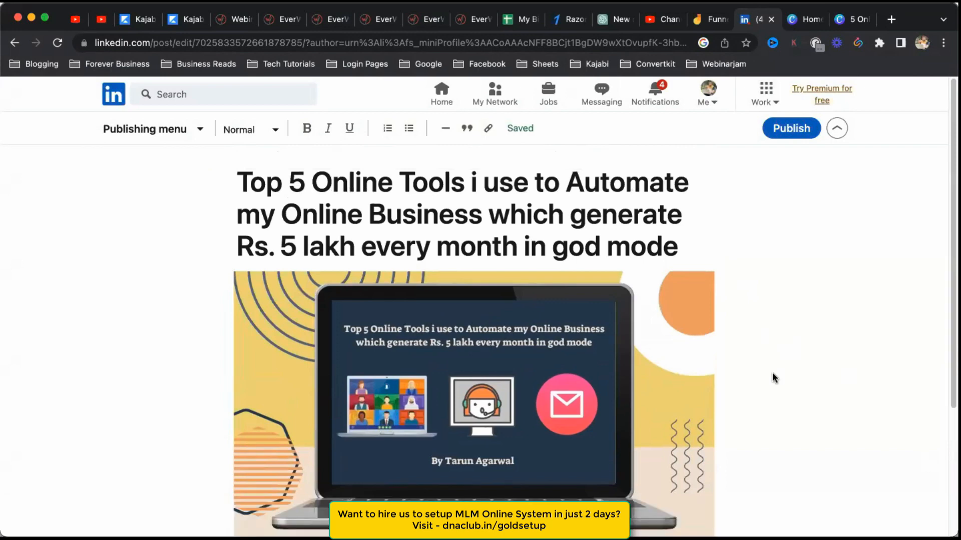
- Begin the article body with the line "Here are top online tools i use to build my 5"
{"action": "scroll", "coordinate": [774, 378], "scroll_direction": "down", "scroll_amount": 3}
{"action": "scroll", "coordinate": [773, 379], "scroll_direction": "down", "scroll_amount": 2}
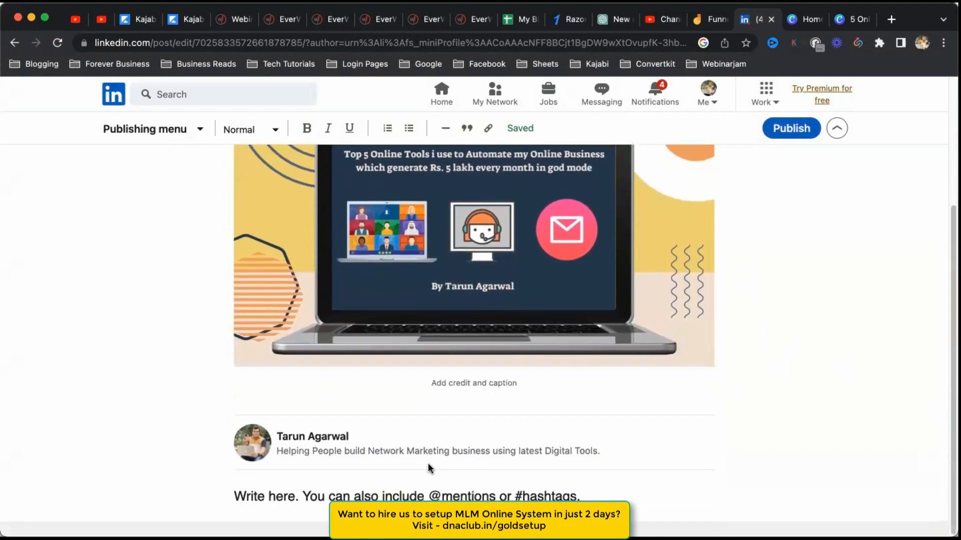
{"action": "left_click", "coordinate": [400, 492]}
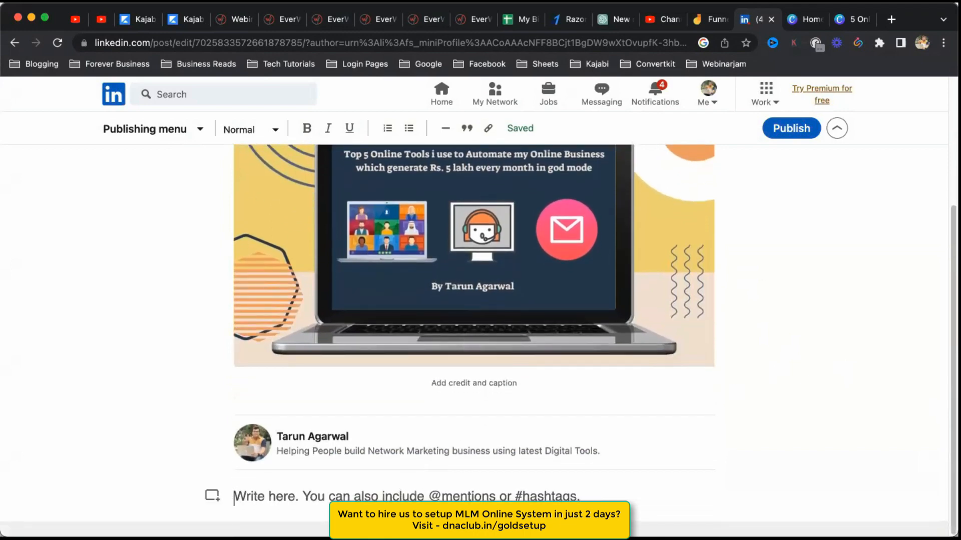
{"action": "type", "text": "Here are"}
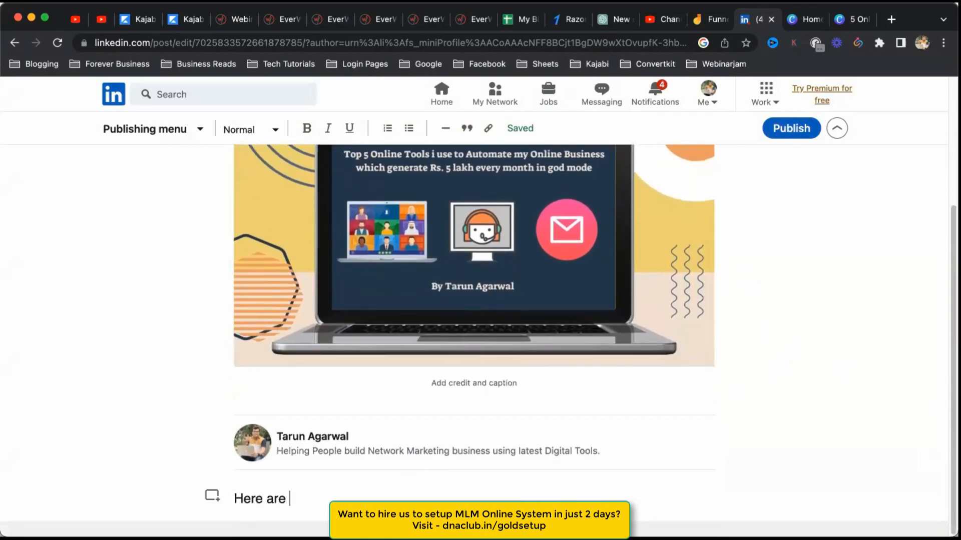
{"action": "type", "text": " top  online tools i use to build my 5"}
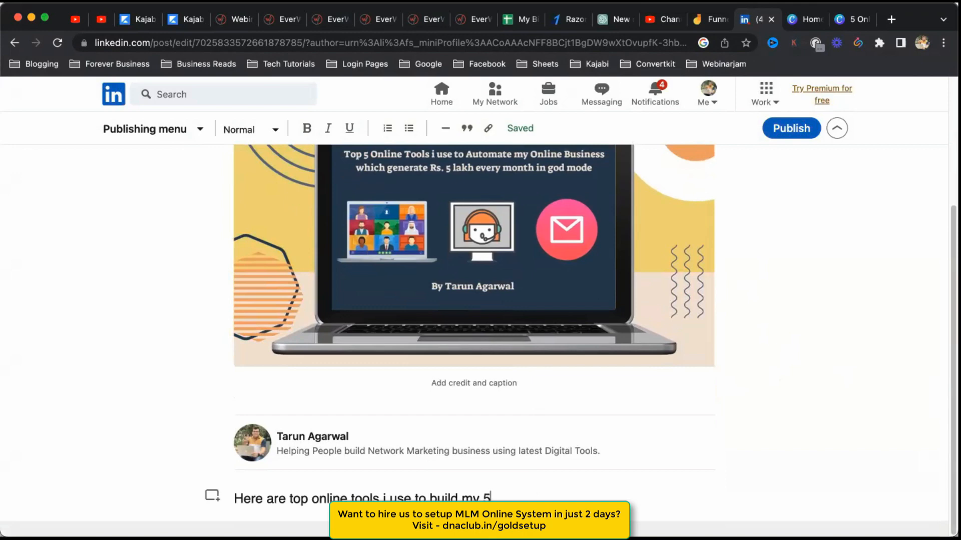
- Insert a paragraph above the first body line reading "I am building 5 online businesses together without my involvement."
{"action": "key", "text": "shift+super+Left"}
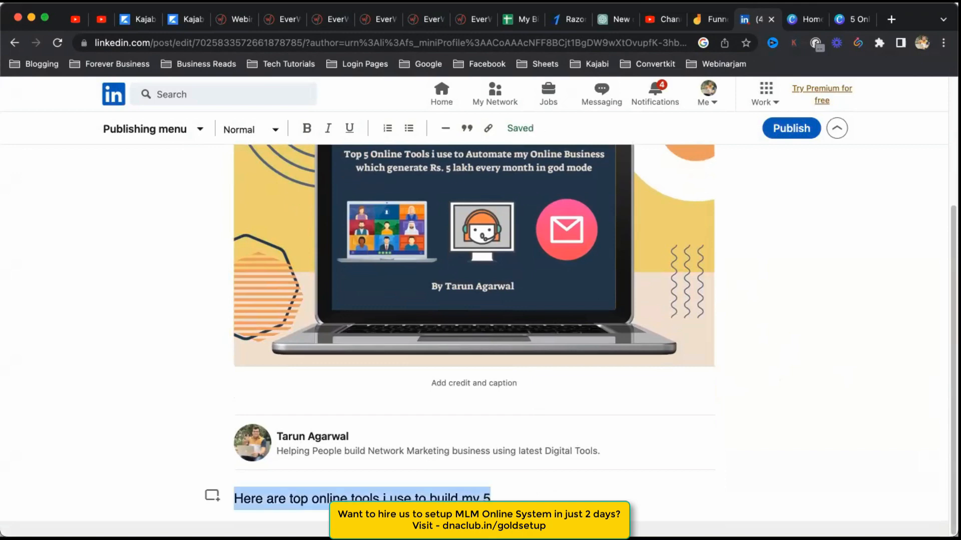
{"action": "key", "text": "Left"}
{"action": "key", "text": "Return"}
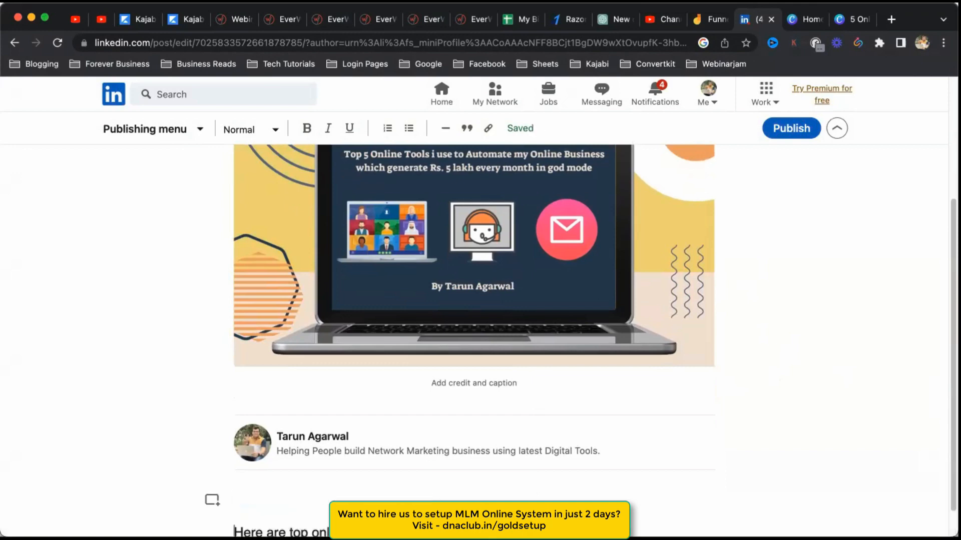
{"action": "key", "text": "Up"}
{"action": "type", "text": "I am building"}
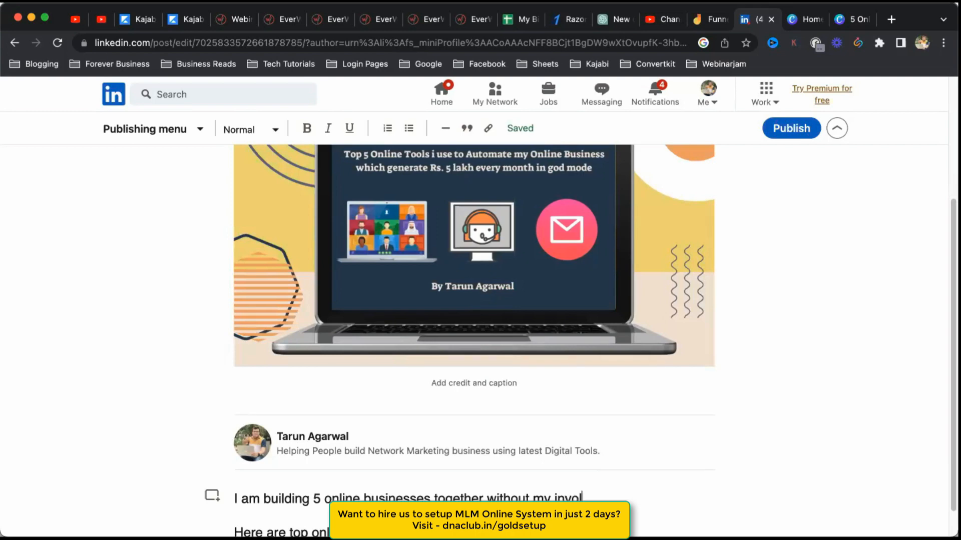
{"action": "type", "text": "vement."}
- Start a numbered list below the opening paragraph and add "These are:" to the end of that paragraph
{"action": "key", "text": "Return"}
{"action": "type", "text": "1."}
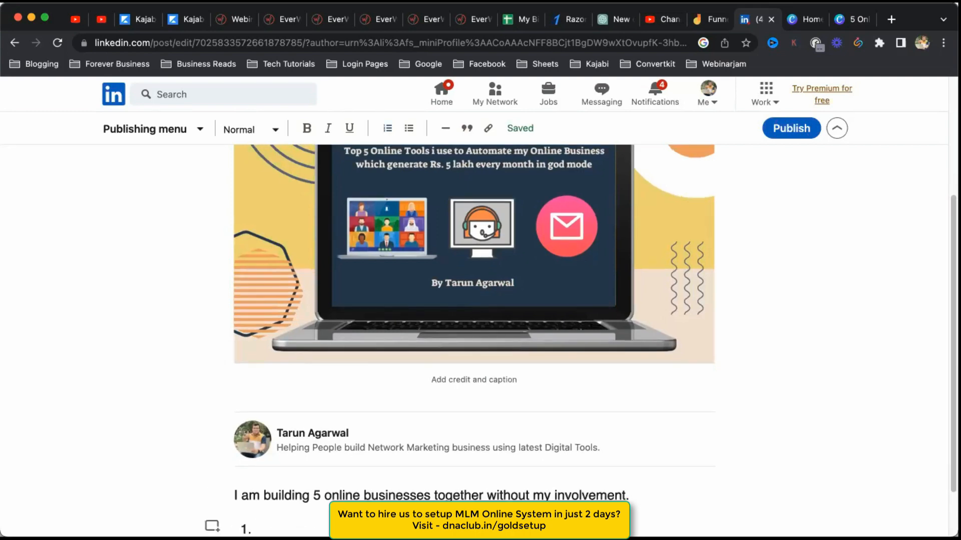
{"action": "scroll", "coordinate": [775, 473], "scroll_direction": "down", "scroll_amount": 2}
{"action": "left_click", "coordinate": [649, 430]}
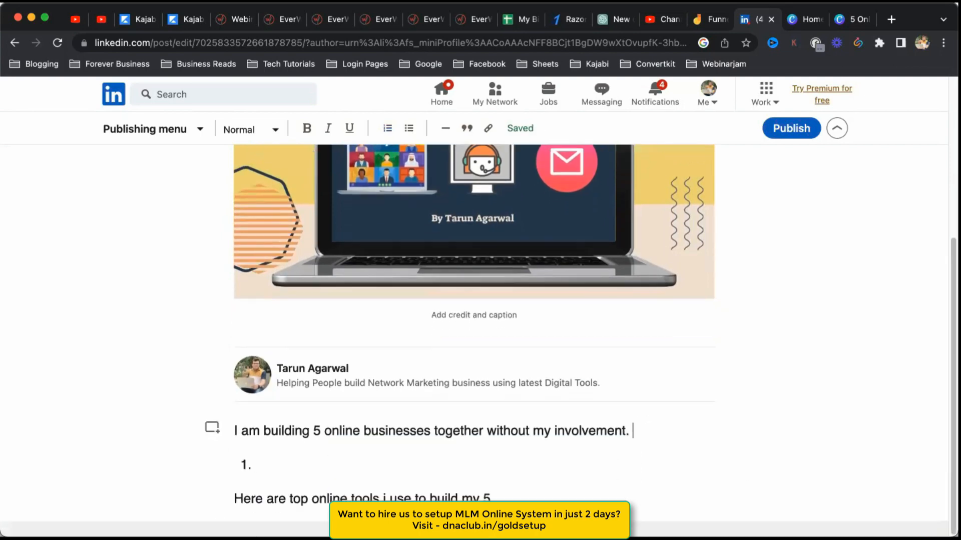
{"action": "type", "text": "These are:"}
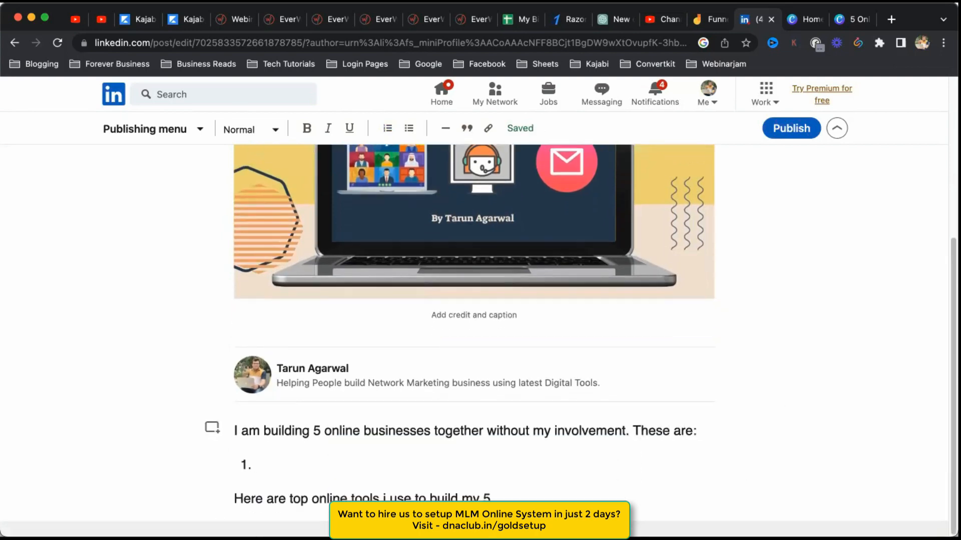
- Fill the numbered list with five items: Network Marketing, Affiliate Marketing, Consulting, Youtube and Coaching
{"action": "left_click", "coordinate": [281, 468]}
{"action": "type", "text": "Networ"}
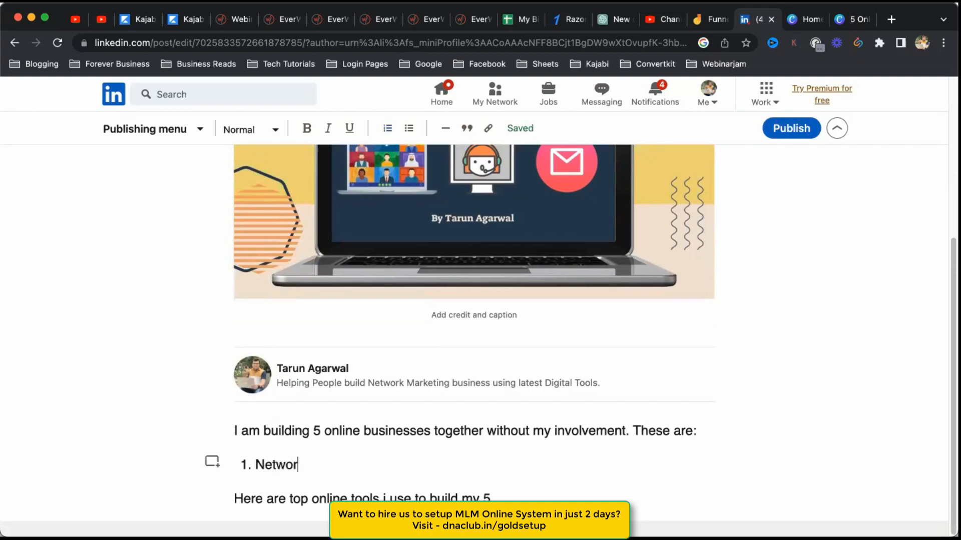
{"action": "type", "text": "k Marketing"}
{"action": "key", "text": "Return"}
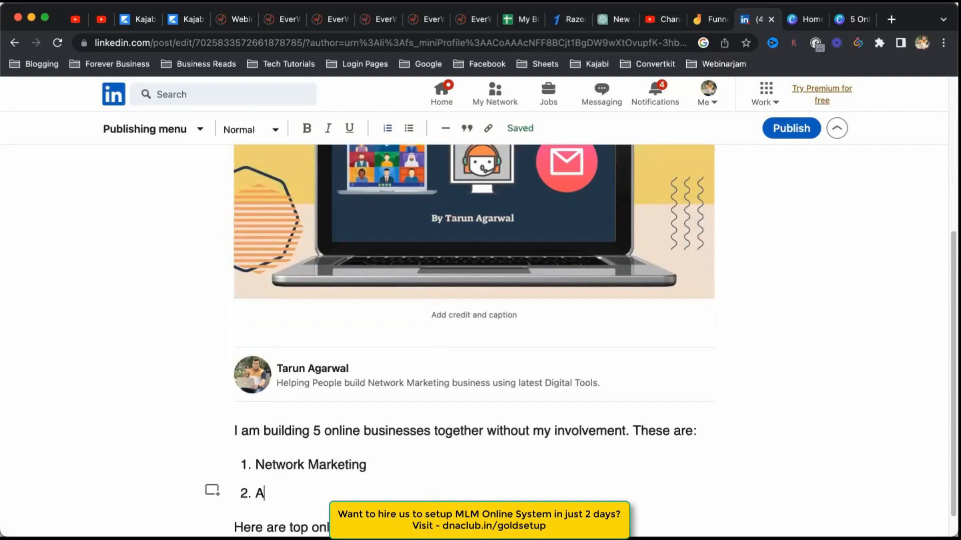
{"action": "type", "text": "Affiliate Marketing"}
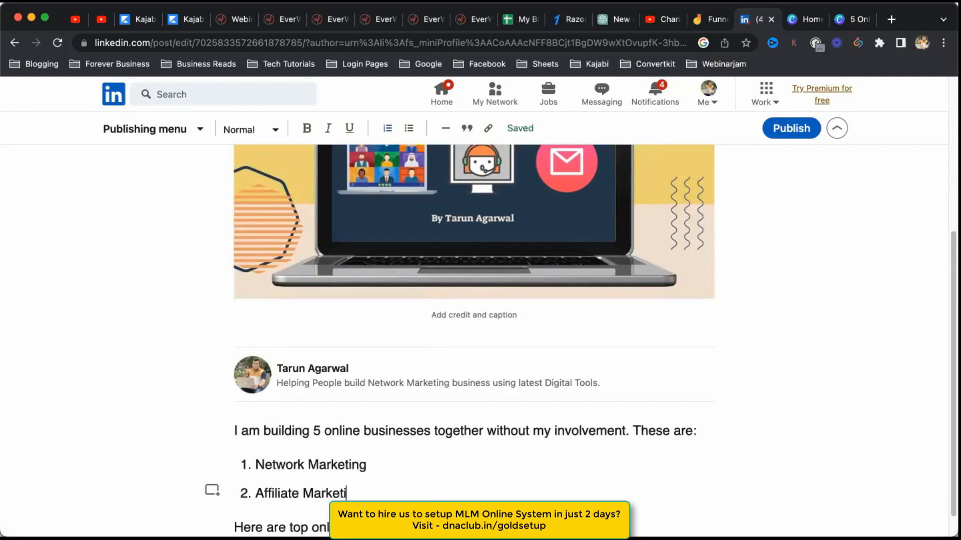
{"action": "key", "text": "Return"}
{"action": "type", "text": "Consultin"}
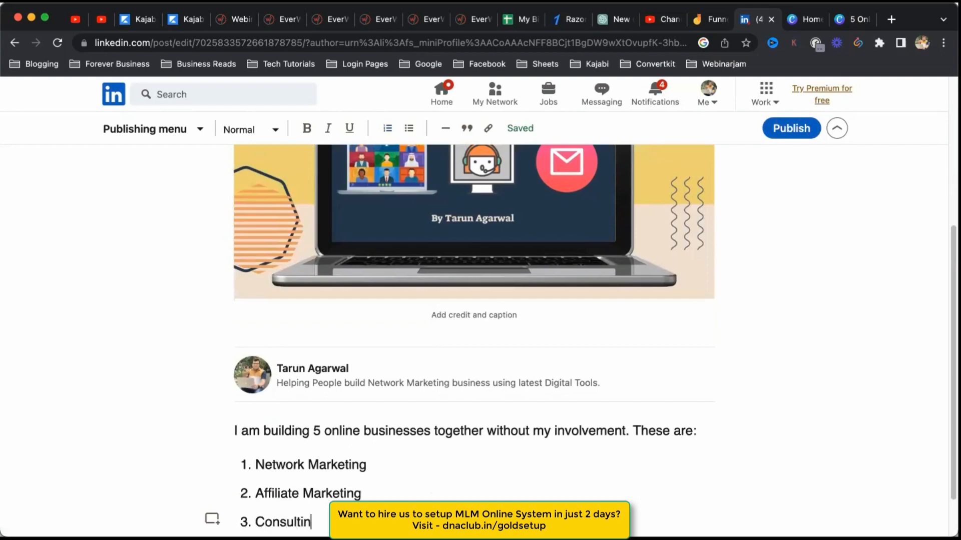
{"action": "type", "text": "g"}
{"action": "key", "text": "Return"}
{"action": "scroll", "coordinate": [548, 458], "scroll_direction": "down", "scroll_amount": 2}
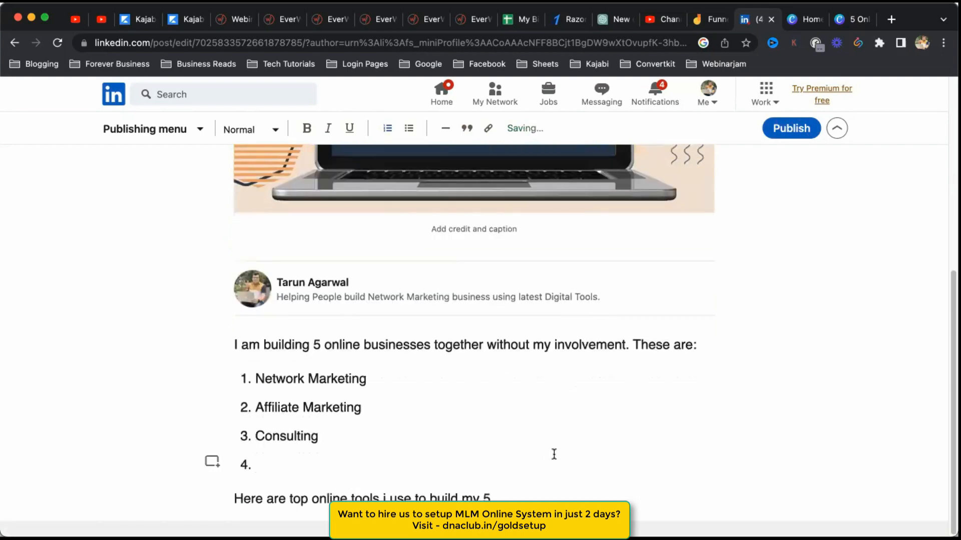
{"action": "type", "text": "Youtube"}
{"action": "key", "text": "Return"}
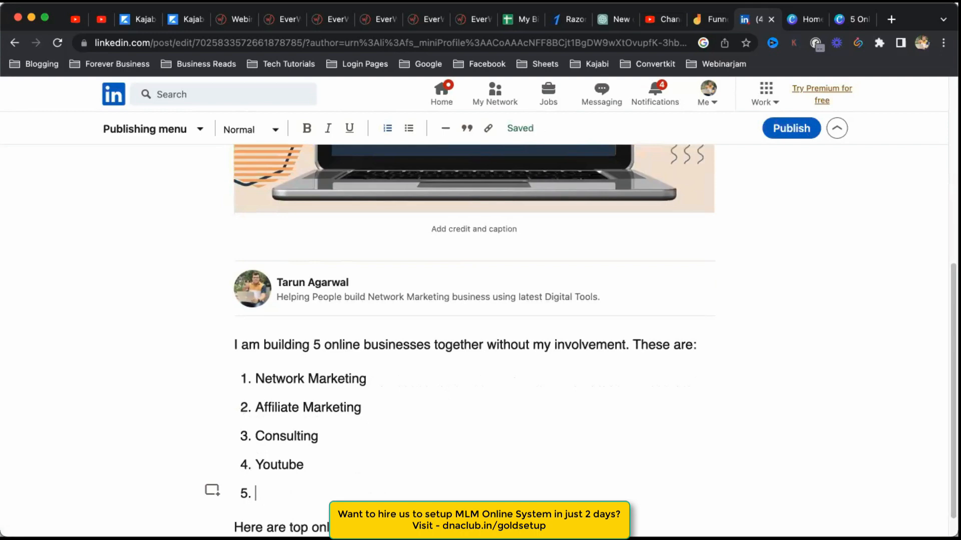
{"action": "type", "text": "Coaching"}
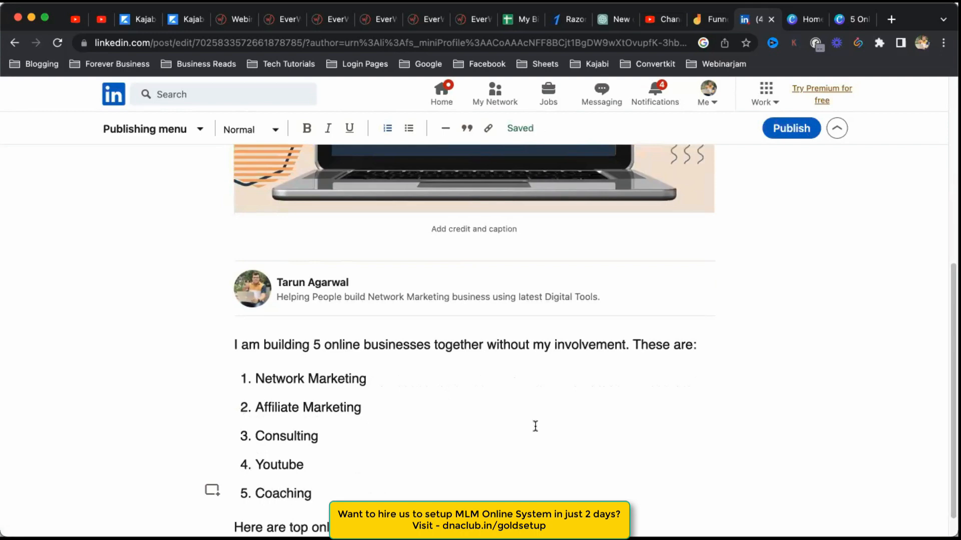
- Reword the line below the list to "Here are top online tools i use to put my business in god mode:" and start a numbered list under it
{"action": "scroll", "coordinate": [535, 426], "scroll_direction": "down", "scroll_amount": 1}
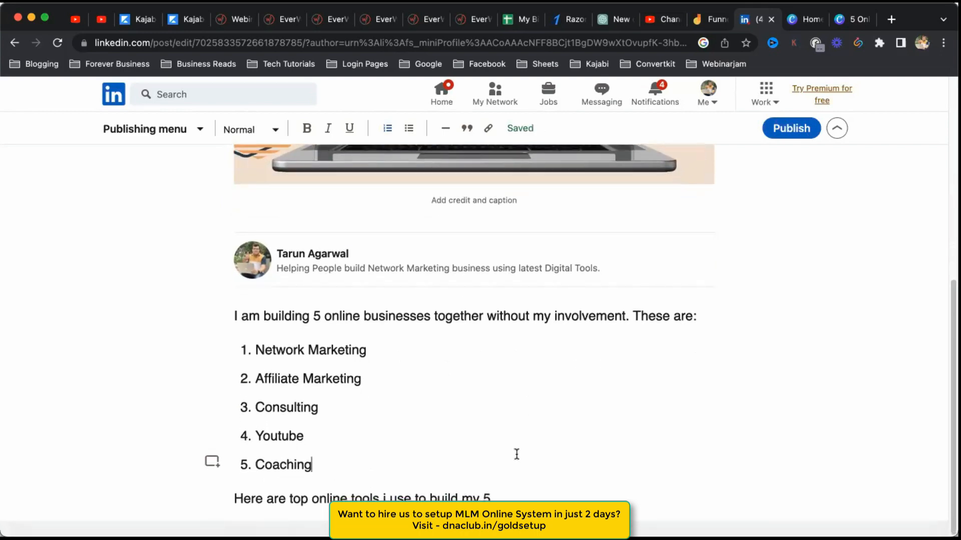
{"action": "left_click", "coordinate": [500, 497]}
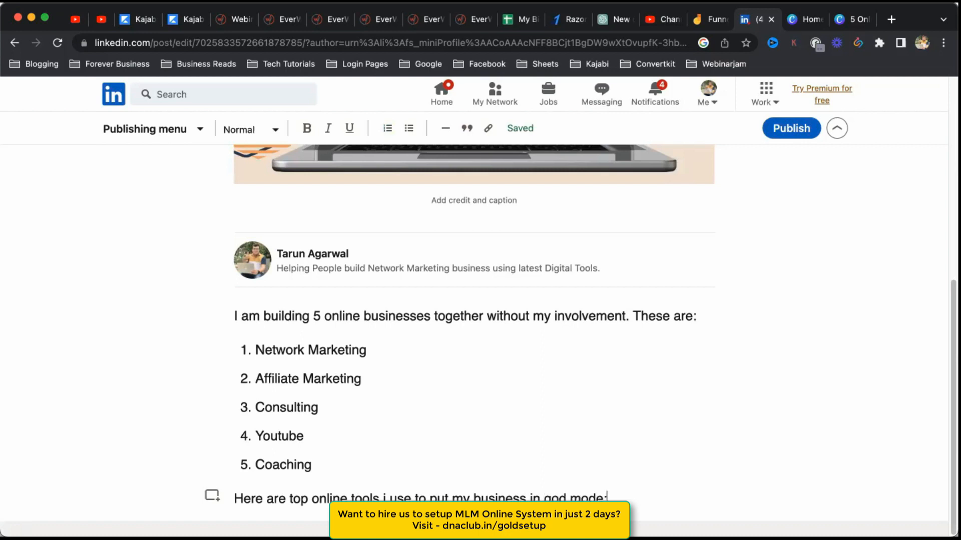
{"action": "key", "text": "Return"}
{"action": "type", "text": "1."}
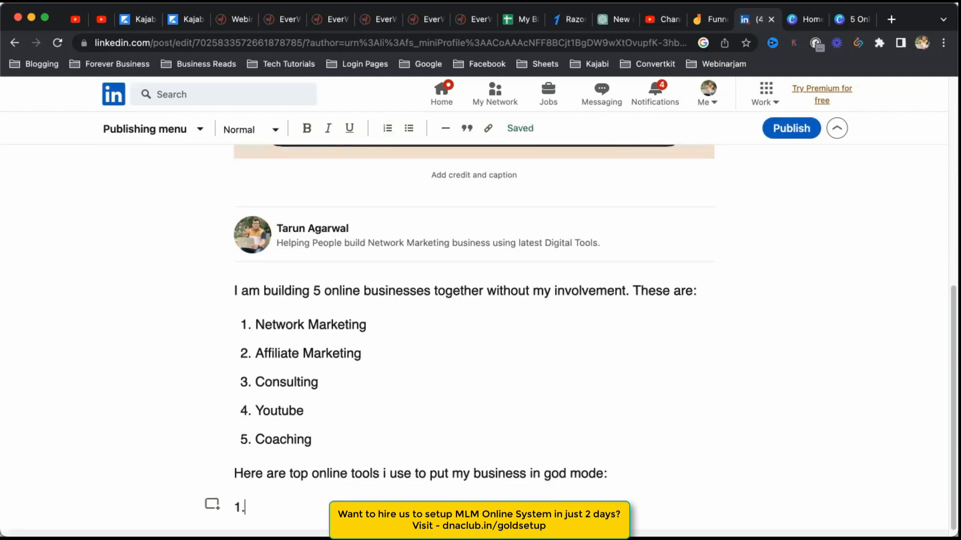
{"action": "type", "text": "Webinar"}
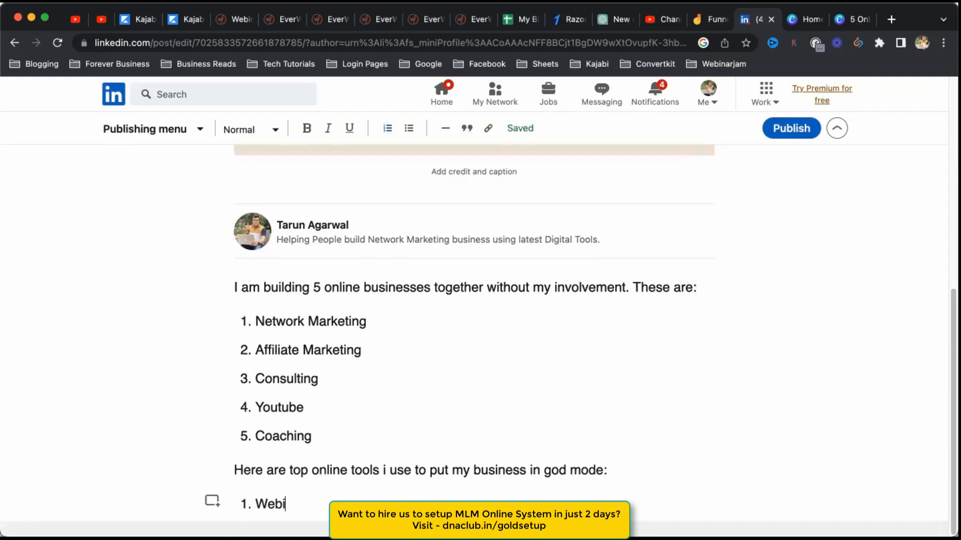
{"action": "key", "text": "BackSpace"}
{"action": "key", "text": "BackSpace"}
{"action": "key", "text": "BackSpace"}
{"action": "key", "text": "BackSpace"}
{"action": "key", "text": "BackSpace"}
{"action": "key", "text": "BackSpace"}
{"action": "key", "text": "BackSpace"}
- Enter "Kajabi -" as the first item of the tools list
{"action": "type", "text": "Kajabi"}
{"action": "key", "text": "shift+Left"}
{"action": "key", "text": "shift+Left"}
{"action": "key", "text": "shift+Left"}
{"action": "key", "text": "shift+Left"}
{"action": "key", "text": "shift+Left"}
{"action": "key", "text": "shift+Left"}
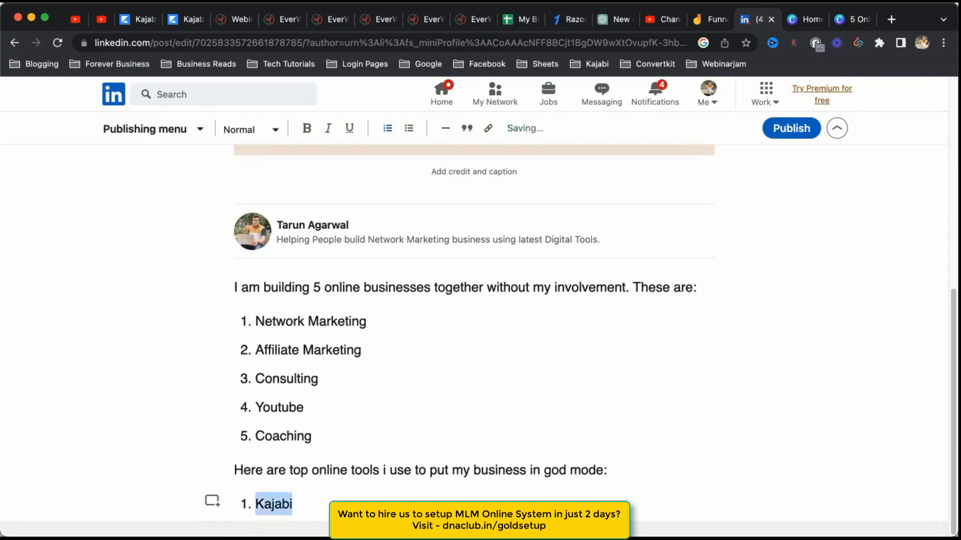
{"action": "left_click", "coordinate": [324, 506]}
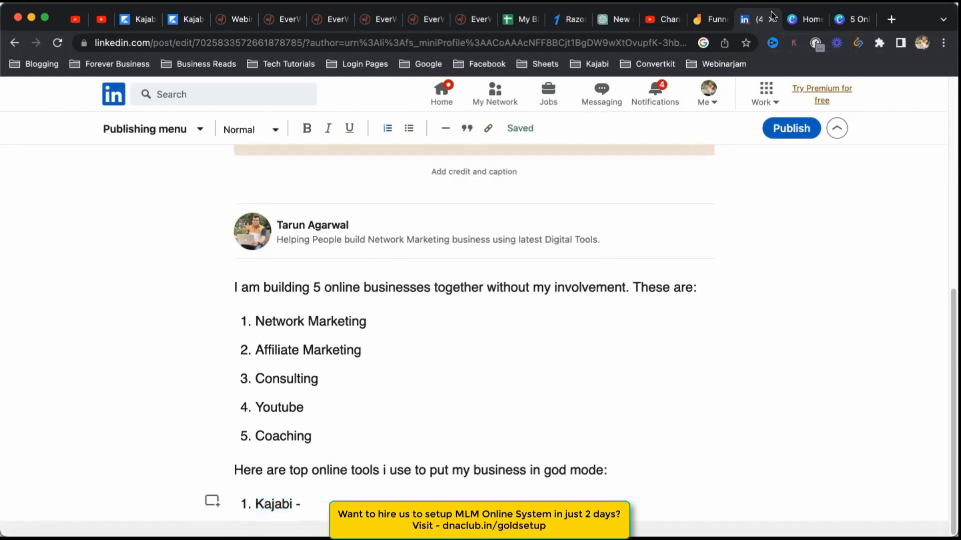
- Switch to ChatGPT and ask "what is Kajabi? explain in 3-4 lines"
{"action": "left_click", "coordinate": [605, 22]}
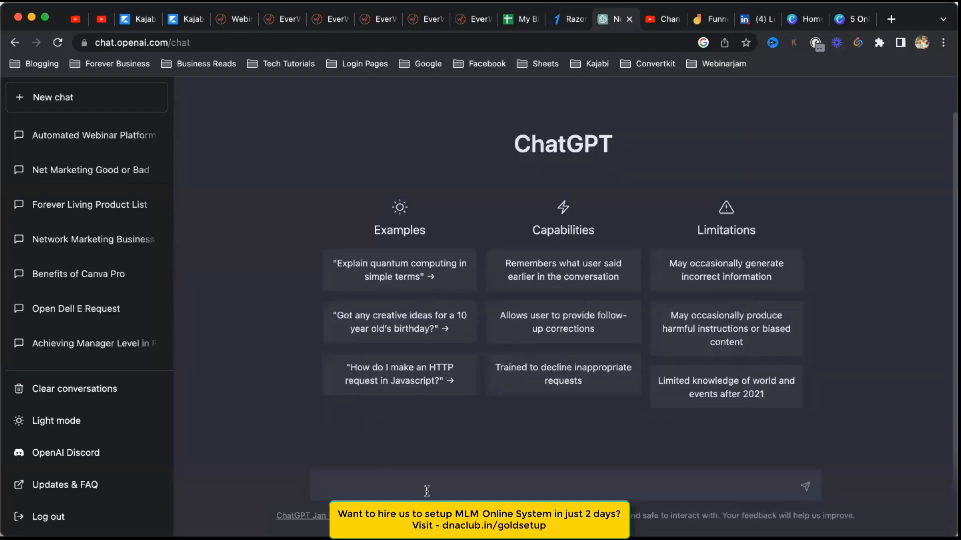
{"action": "type", "text": "what is Kajabi? "}
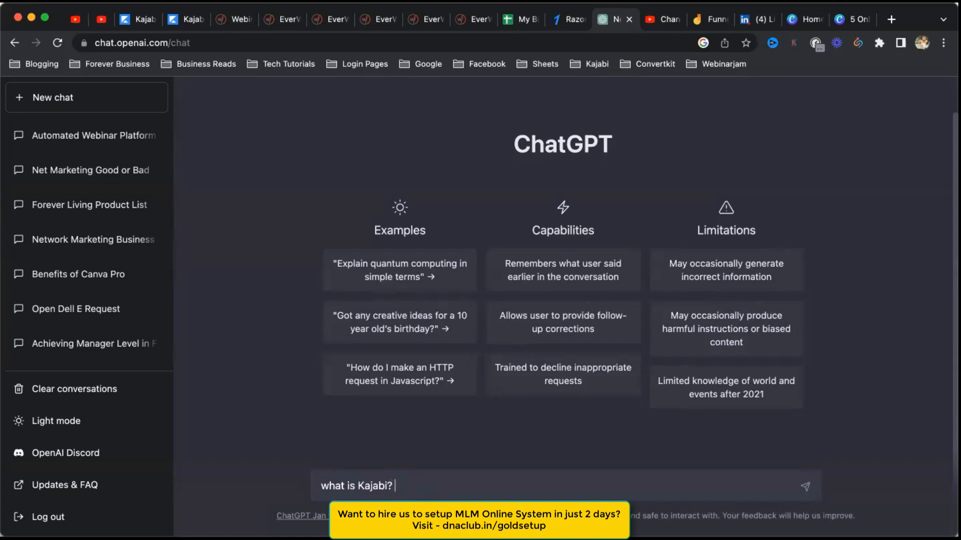
{"action": "type", "text": "explain in 3-4 lines"}
{"action": "key", "text": "Return"}
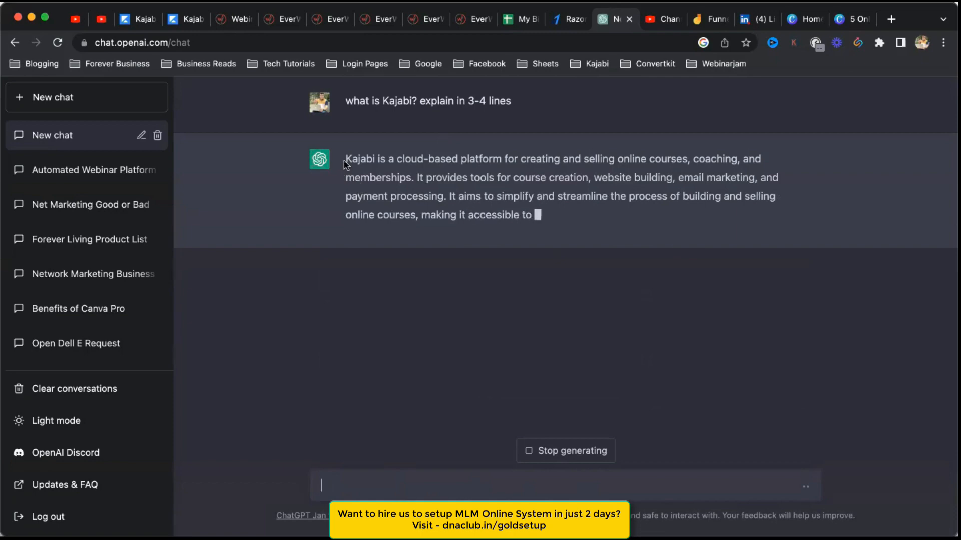
- Copy ChatGPT's full Kajabi explanation and switch back to the LinkedIn article draft
{"action": "left_click_drag", "start_coordinate": [346, 160], "coordinate": [660, 221]}
{"action": "key", "text": "super+c"}
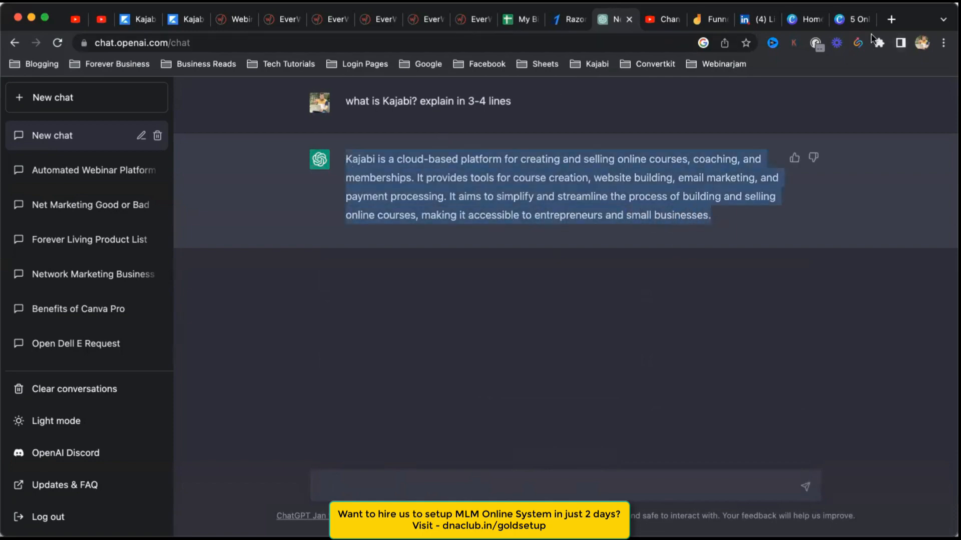
{"action": "left_click", "coordinate": [853, 19]}
{"action": "left_click", "coordinate": [757, 19]}
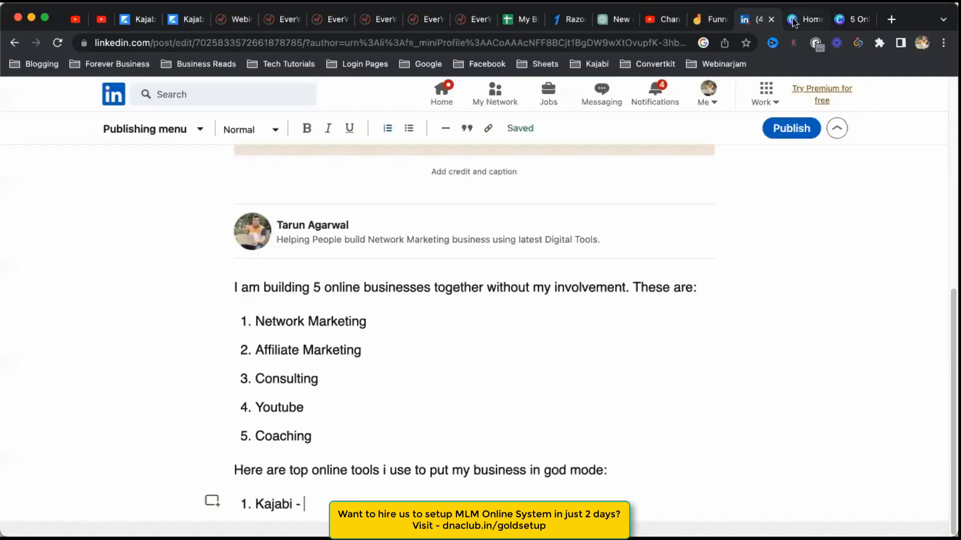
- Make the word Kajabi bold in the first tool item and paste the copied explanation after its dash
{"action": "double_click", "coordinate": [278, 506]}
{"action": "key", "text": "ctrl+b"}
{"action": "left_click", "coordinate": [334, 500]}
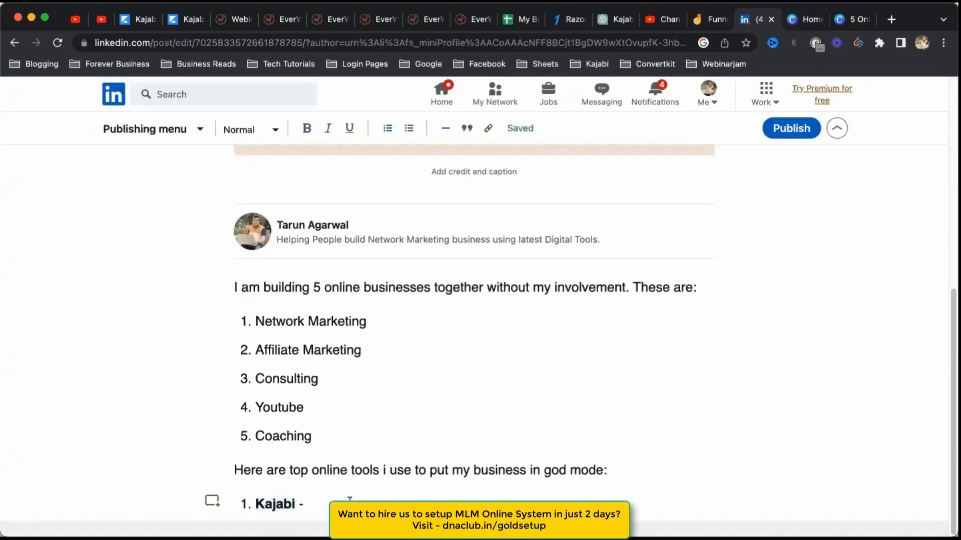
{"action": "key", "text": "super+v"}
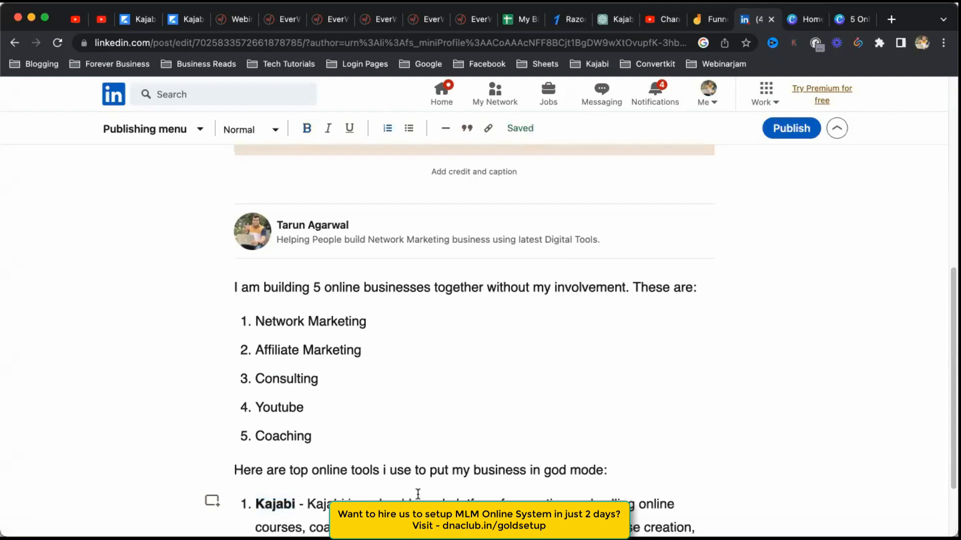
- Add an unnumbered line reading "Try Kajabi free for 30 days" below the Kajabi item
{"action": "key", "text": "Return"}
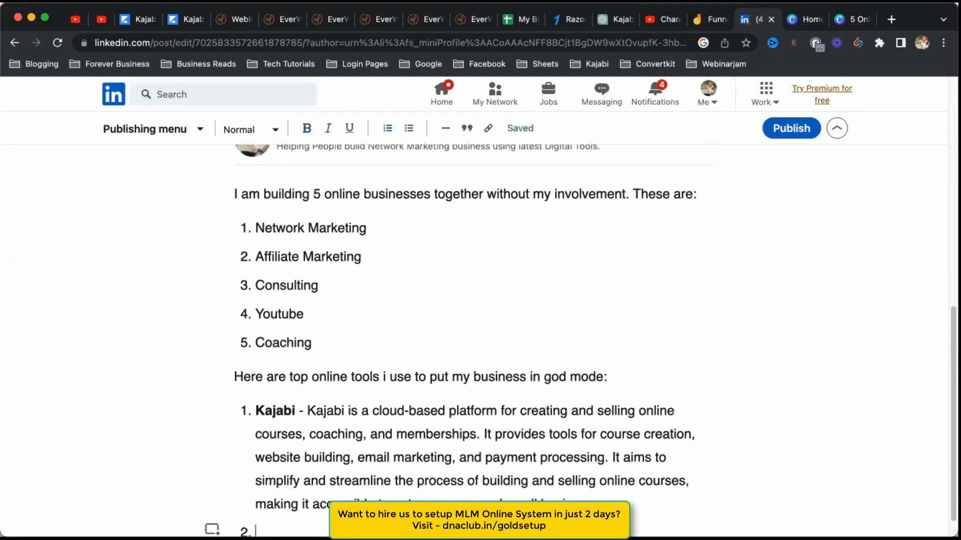
{"action": "type", "text": "TR"}
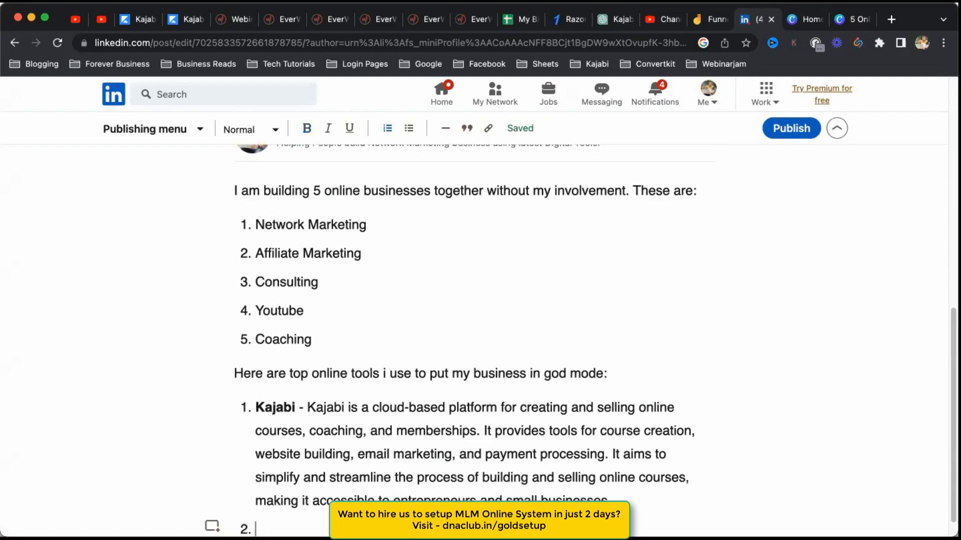
{"action": "key", "text": "BackSpace"}
{"action": "key", "text": "BackSpace"}
{"action": "key", "text": "Return"}
{"action": "key", "text": "Return"}
{"action": "type", "text": "Try Kajabi "}
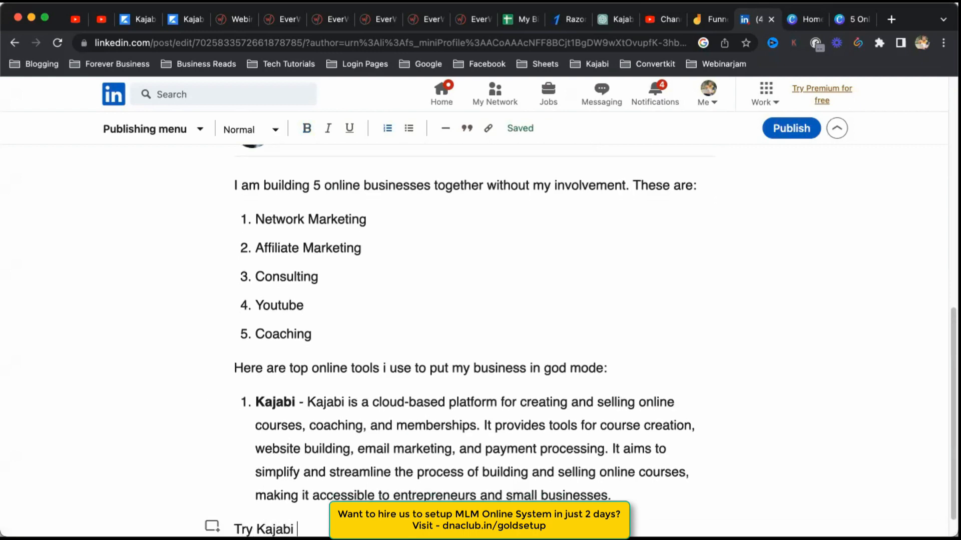
{"action": "type", "text": "free f"}
{"action": "scroll", "coordinate": [624, 416], "scroll_direction": "down", "scroll_amount": 1}
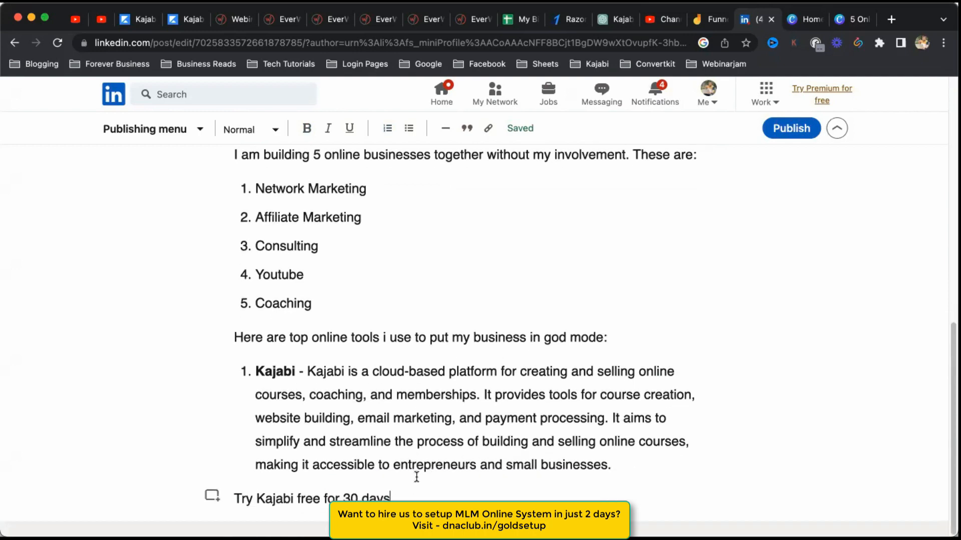
{"action": "left_click_drag", "start_coordinate": [391, 498], "coordinate": [233, 496]}
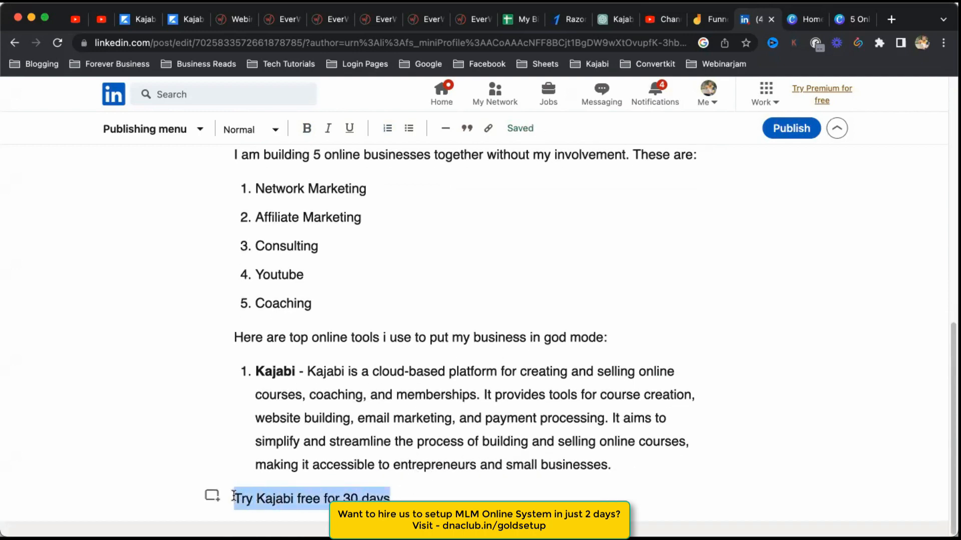
{"action": "left_click", "coordinate": [215, 498]}
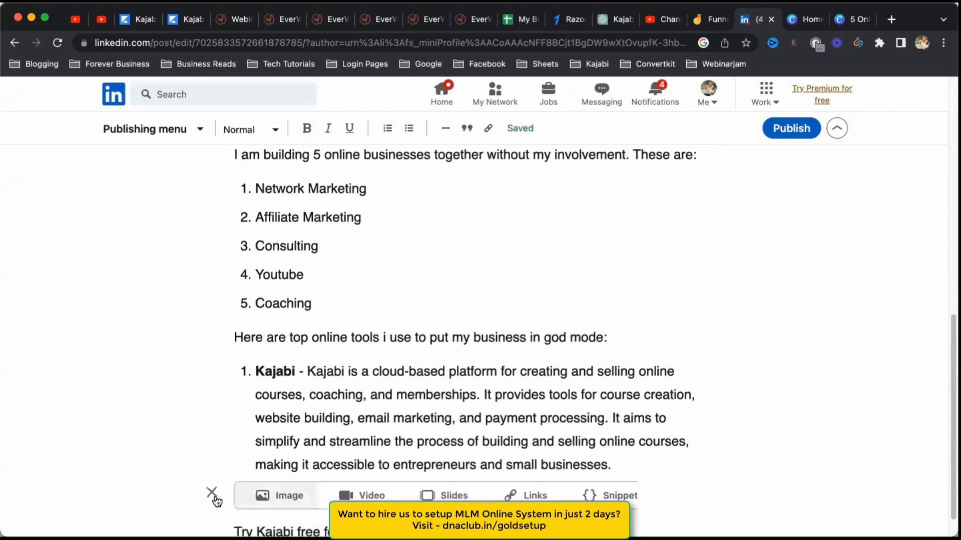
{"action": "left_click", "coordinate": [573, 494]}
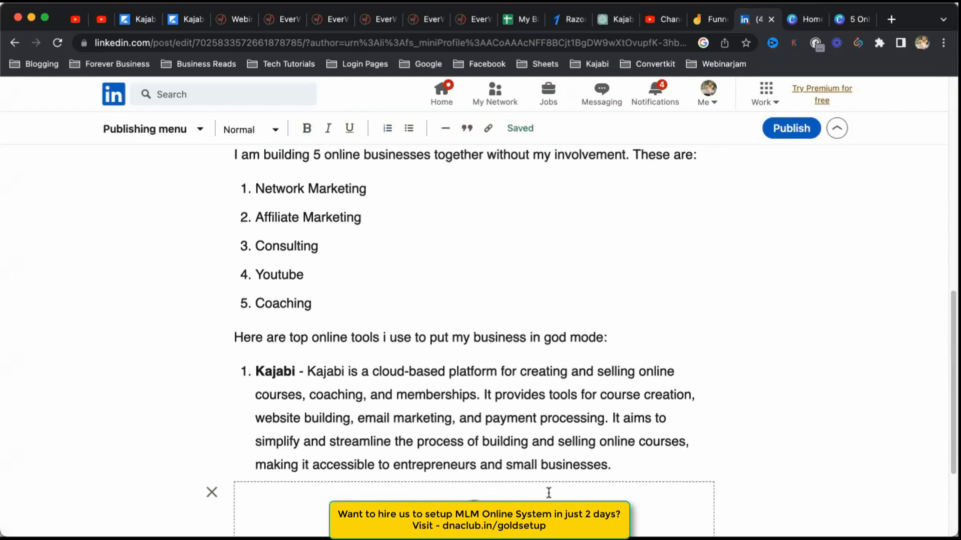
{"action": "scroll", "coordinate": [549, 493], "scroll_direction": "down", "scroll_amount": 3}
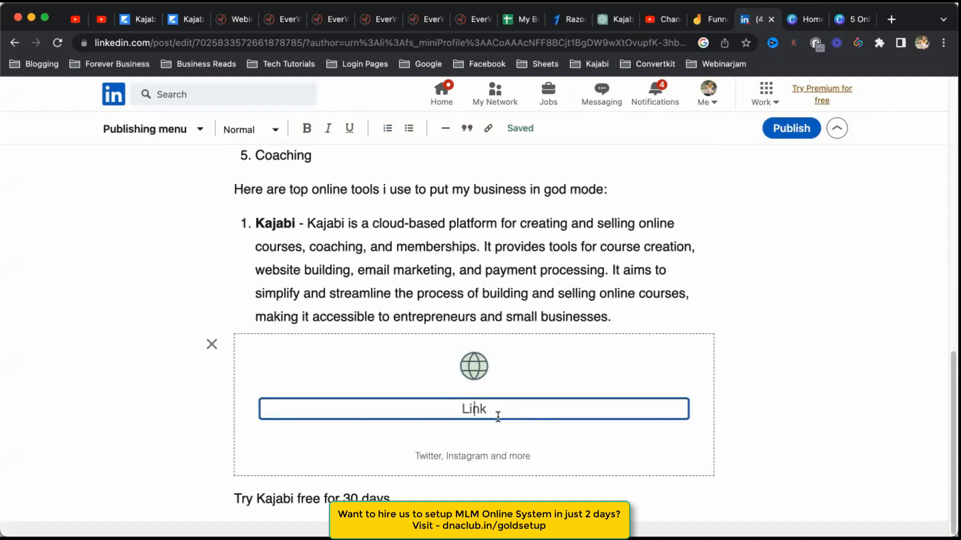
{"action": "type", "text": "https://www.dnac"}
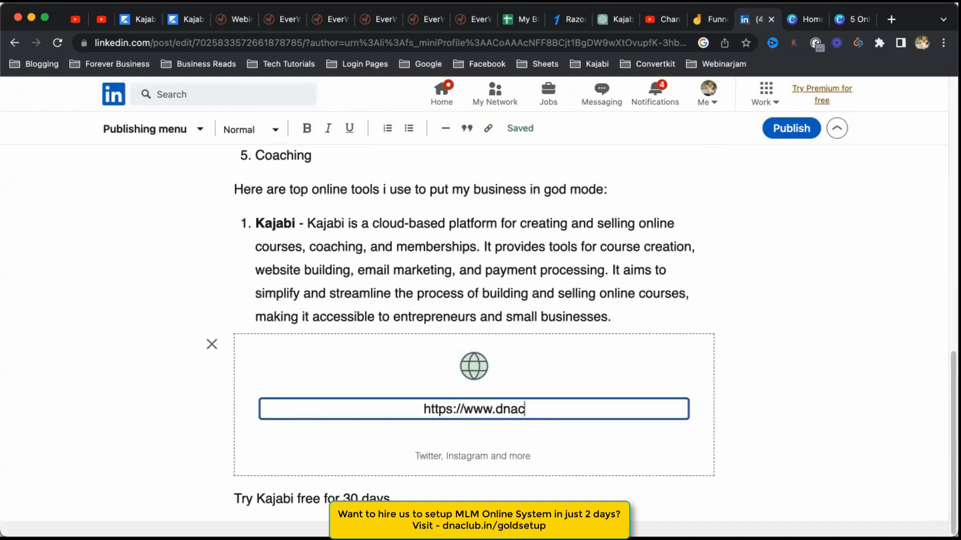
{"action": "type", "text": "lub.in/la"}
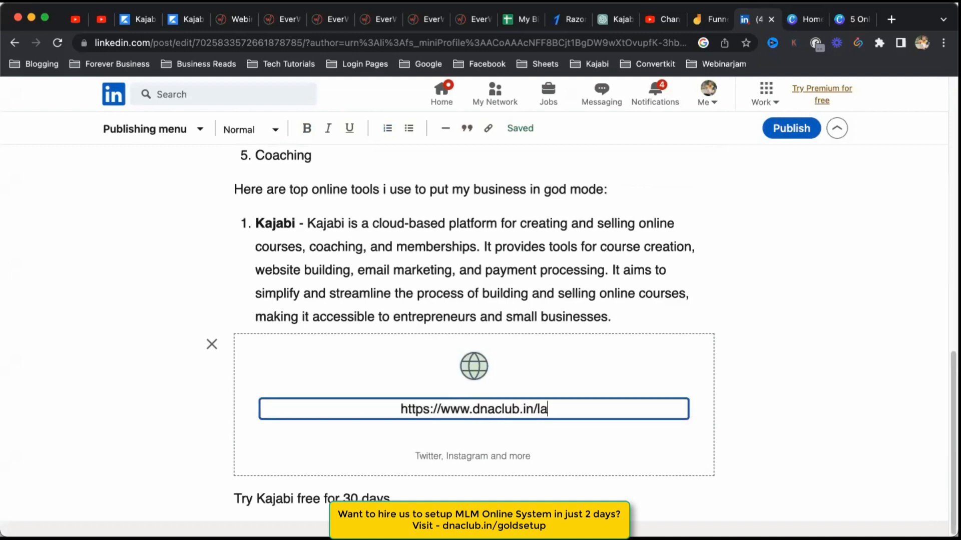
{"action": "key", "text": "BackSpace"}
{"action": "key", "text": "BackSpace"}
{"action": "type", "text": "kajabi"}
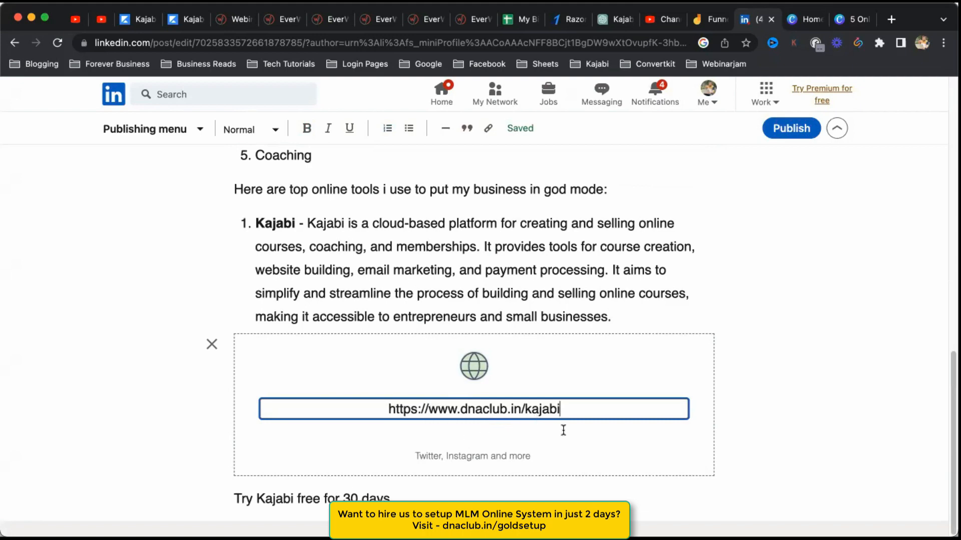
{"action": "left_click", "coordinate": [391, 497]}
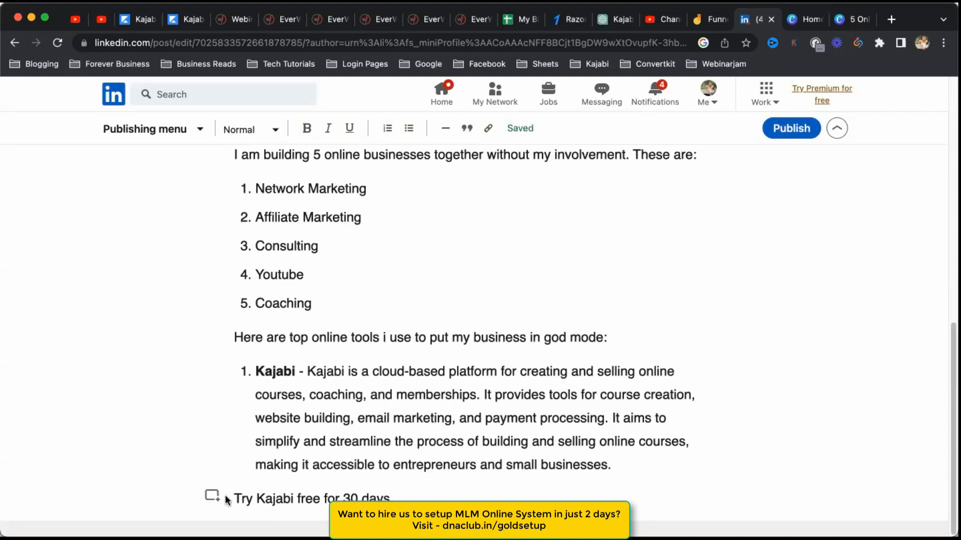
{"action": "left_click", "coordinate": [214, 496]}
{"action": "left_click", "coordinate": [571, 495]}
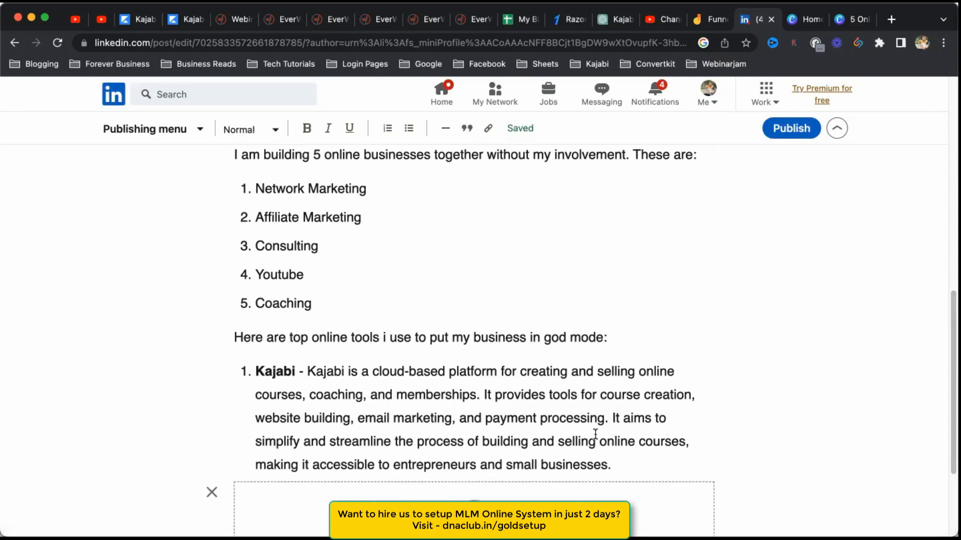
{"action": "scroll", "coordinate": [541, 449], "scroll_direction": "down", "scroll_amount": 2}
{"action": "left_click", "coordinate": [495, 268]}
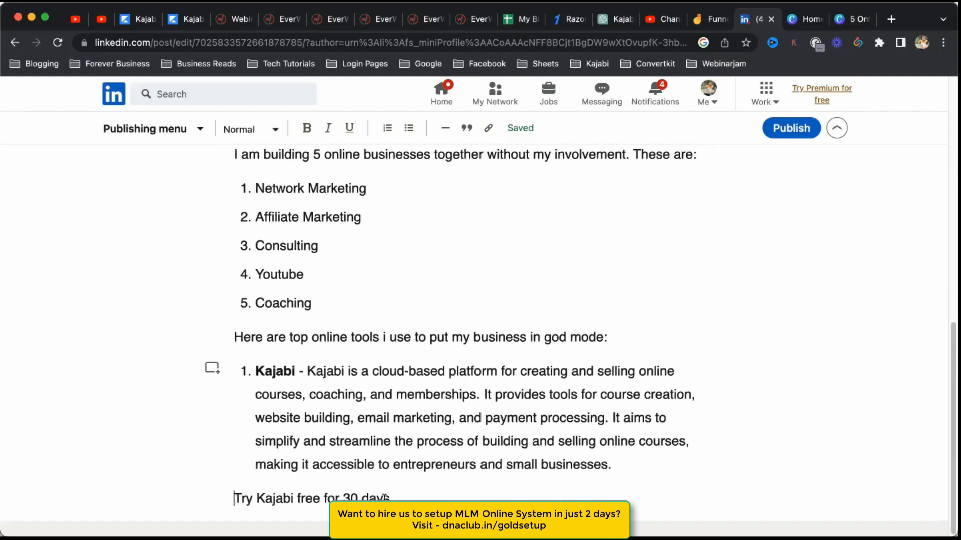
{"action": "left_click_drag", "start_coordinate": [359, 499], "coordinate": [253, 499]}
{"action": "left_click_drag", "start_coordinate": [390, 498], "coordinate": [236, 499]}
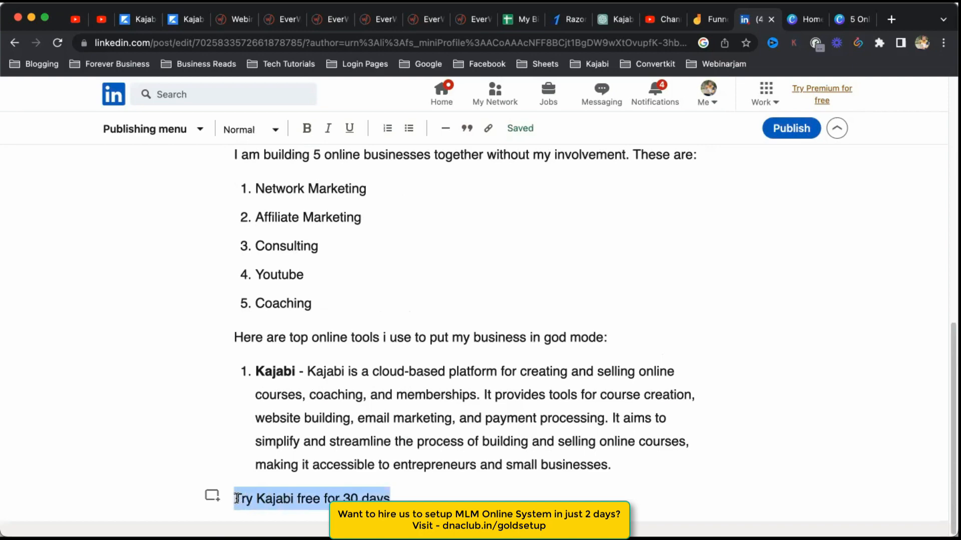
{"action": "left_click", "coordinate": [212, 497]}
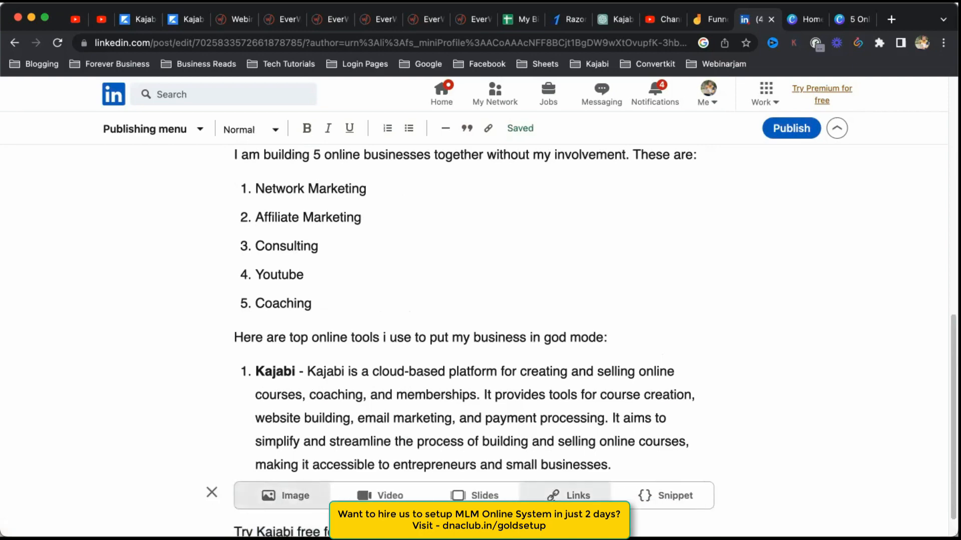
{"action": "left_click", "coordinate": [566, 493]}
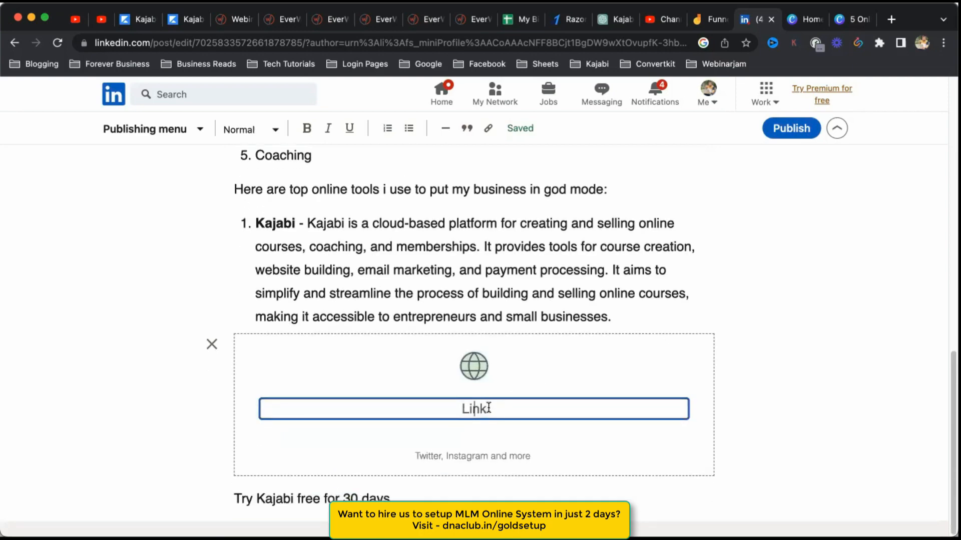
{"action": "type", "text": "https://www.dn"}
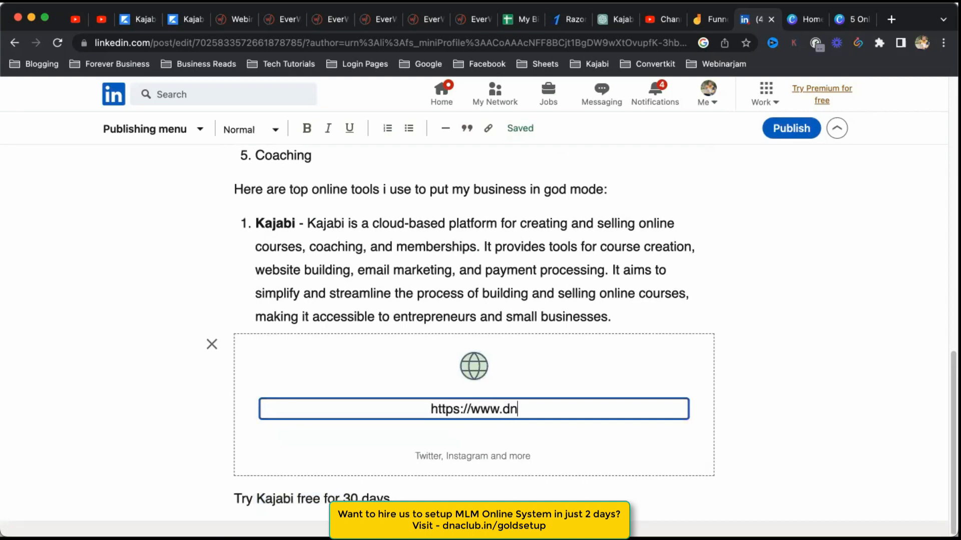
{"action": "type", "text": "aclub.in/kajabi"}
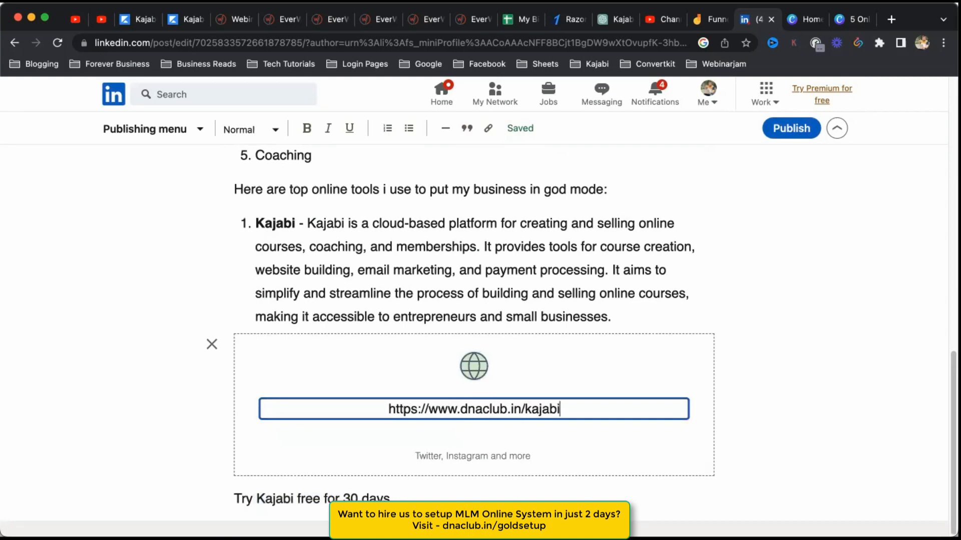
{"action": "key", "text": "Return"}
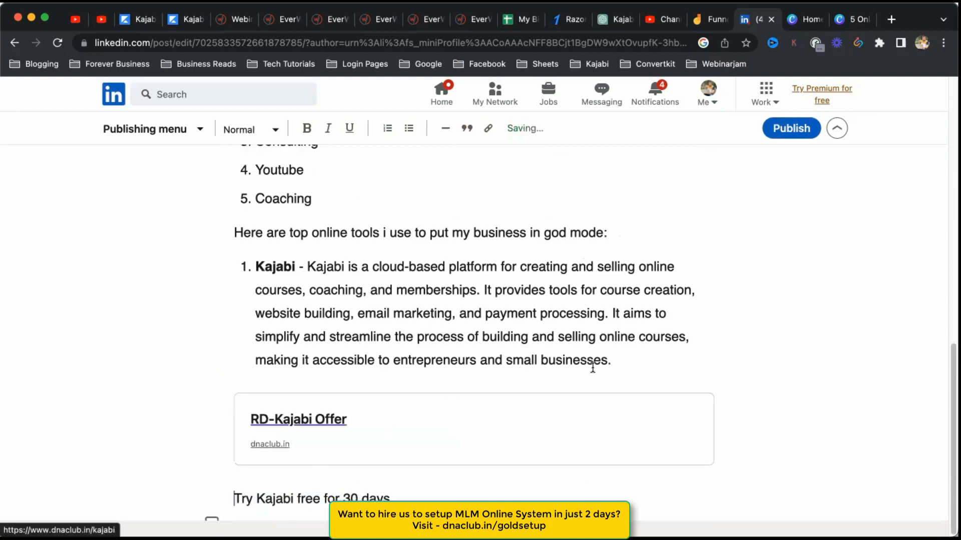
- Move the "Try Kajabi free for 30 days" line above the embedded link card, as a new list item after the Kajabi description
{"action": "left_click_drag", "start_coordinate": [390, 497], "coordinate": [208, 495]}
{"action": "key", "text": "super+c"}
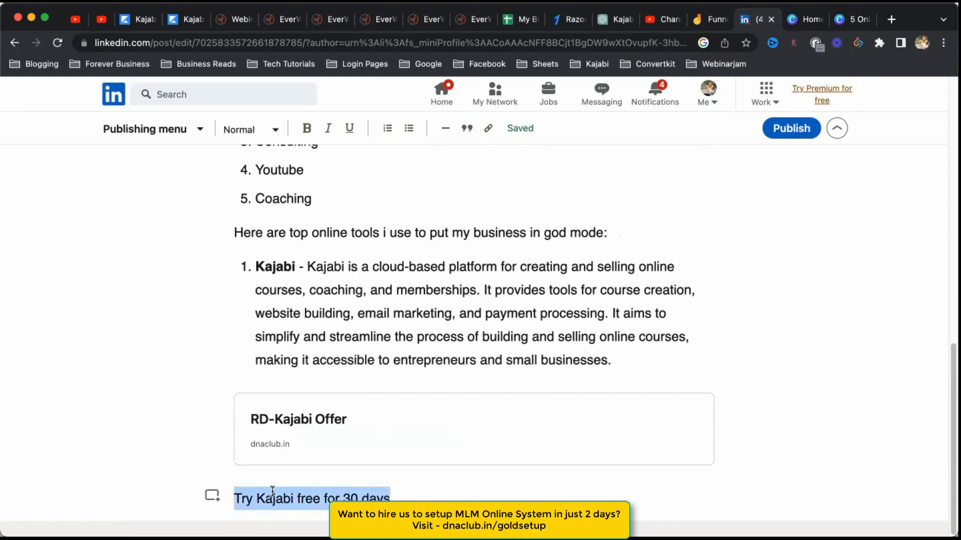
{"action": "key", "text": "BackSpace"}
{"action": "left_click", "coordinate": [618, 360]}
{"action": "key", "text": "Return"}
{"action": "key", "text": "super+v"}
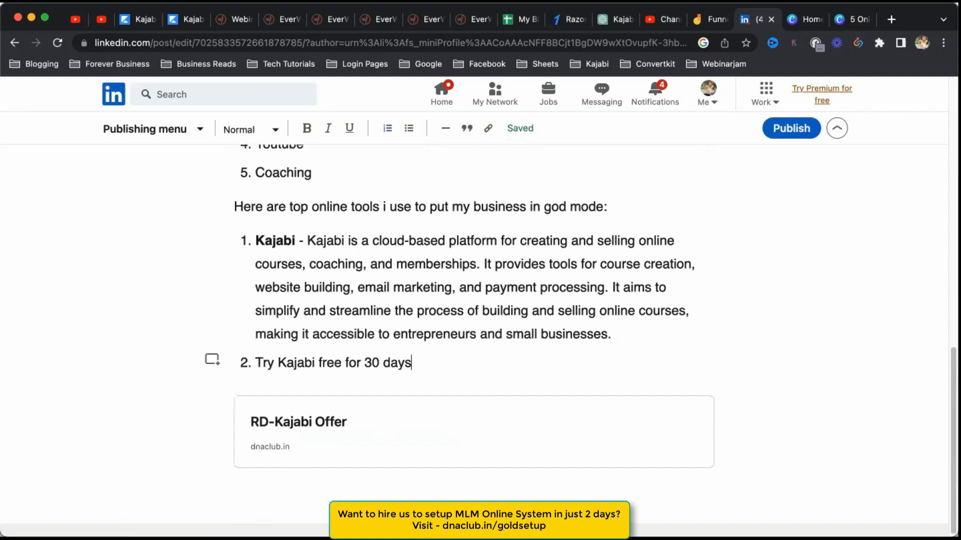
- Turn the "Try Kajabi free for 30 days" list item into an unnumbered line and extend it with ". Click below."
{"action": "key", "text": "BackSpace"}
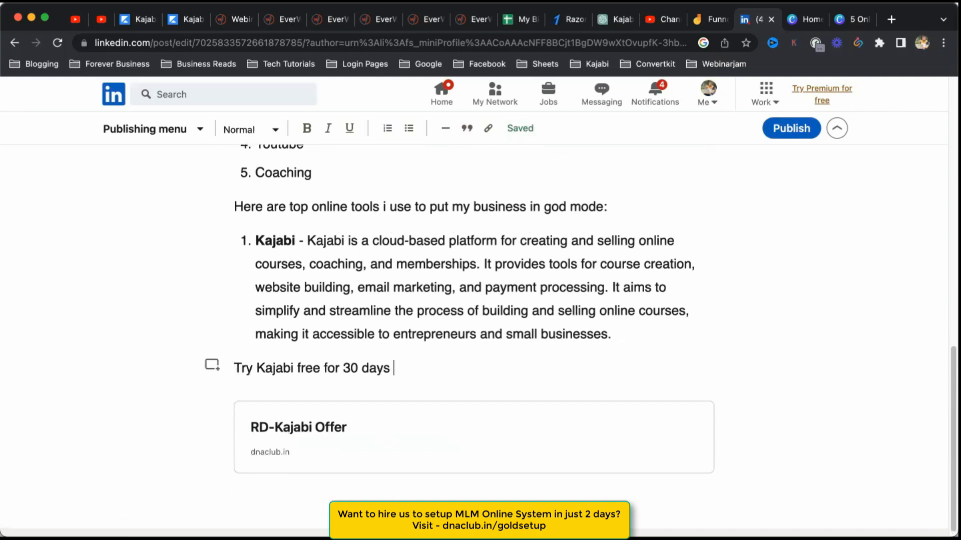
{"action": "type", "text": "Click b"}
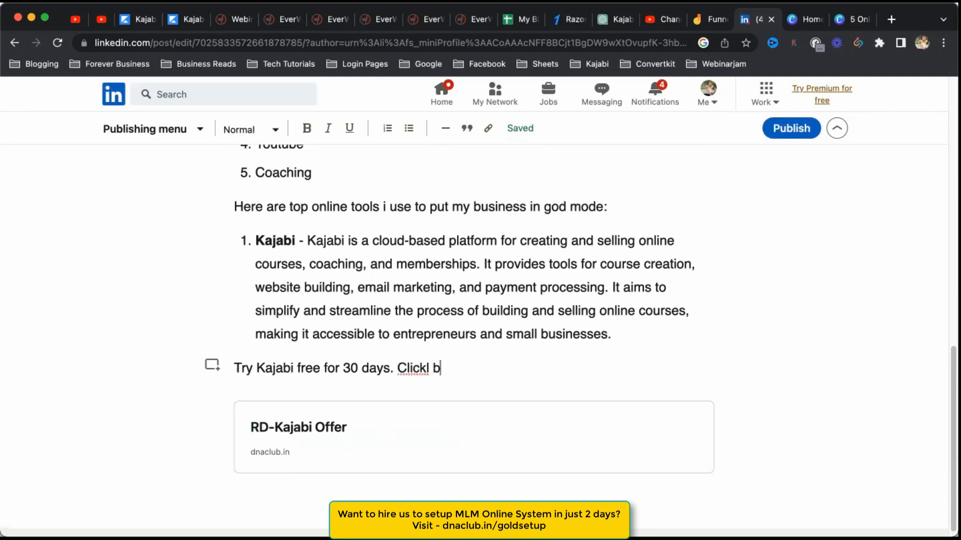
{"action": "key", "text": "BackSpace"}
{"action": "key", "text": "BackSpace"}
{"action": "type", "text": "below."}
- Start the second tool entry with "2. Webinarjam -" below the Kajabi offer link card
{"action": "scroll", "coordinate": [430, 297], "scroll_direction": "up", "scroll_amount": 3}
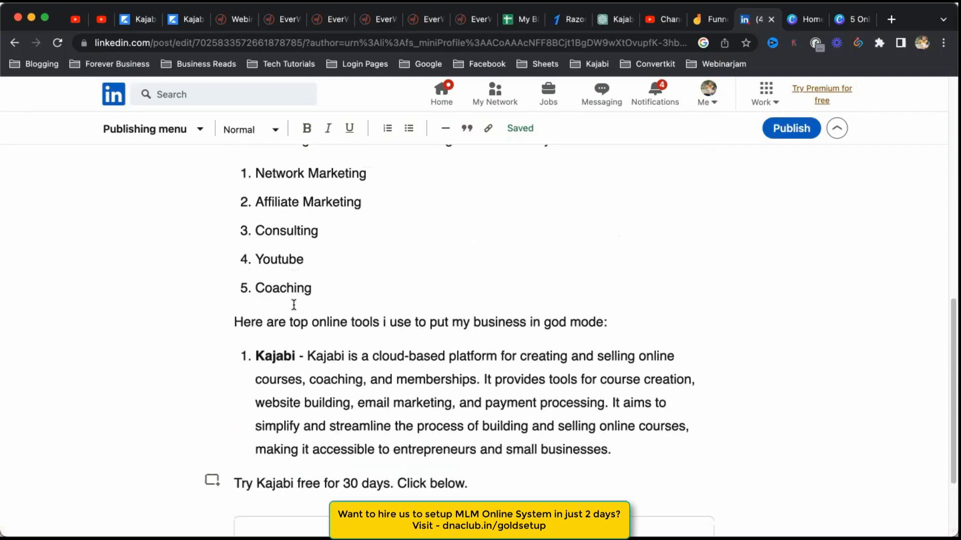
{"action": "scroll", "coordinate": [282, 332], "scroll_direction": "down", "scroll_amount": 4}
{"action": "left_click", "coordinate": [342, 480]}
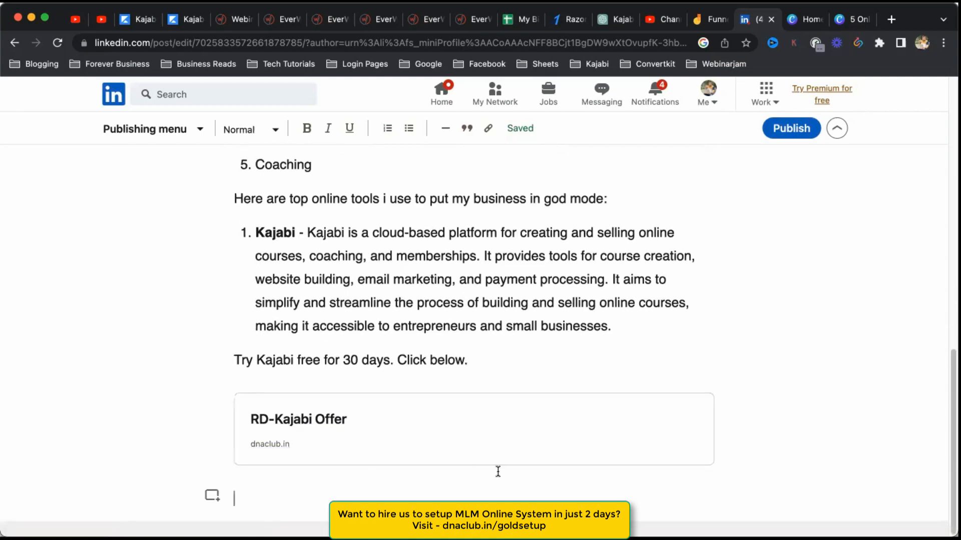
{"action": "type", "text": "2. Webinarjam -"}
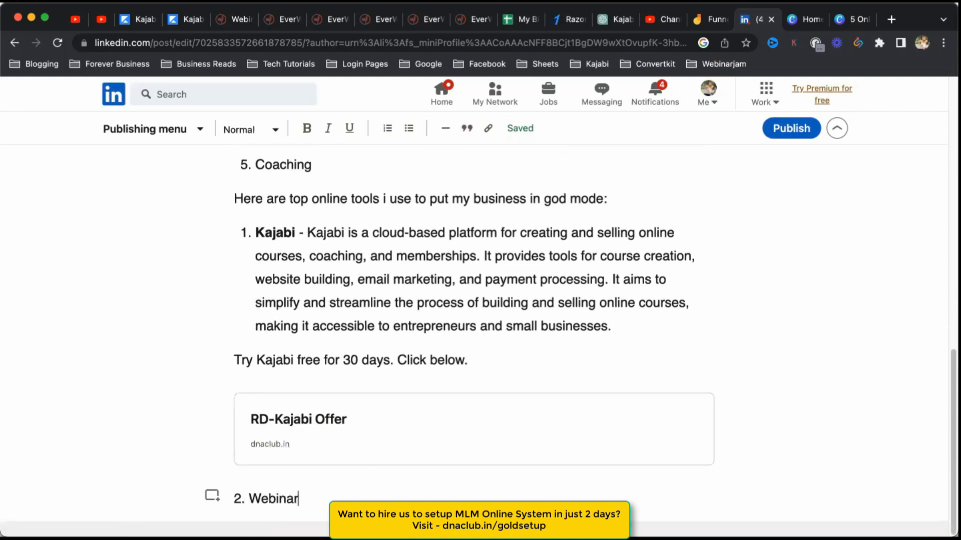
- Switch to ChatGPT and resubmit the Kajabi prompt as "what is Webinarjam? explain in 3-4 lines"
{"action": "double_click", "coordinate": [282, 499]}
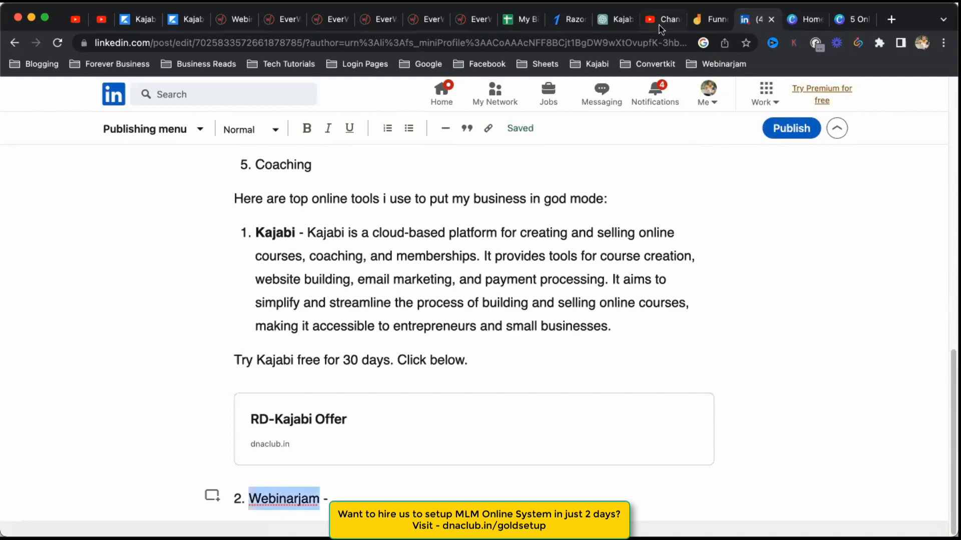
{"action": "left_click", "coordinate": [616, 19]}
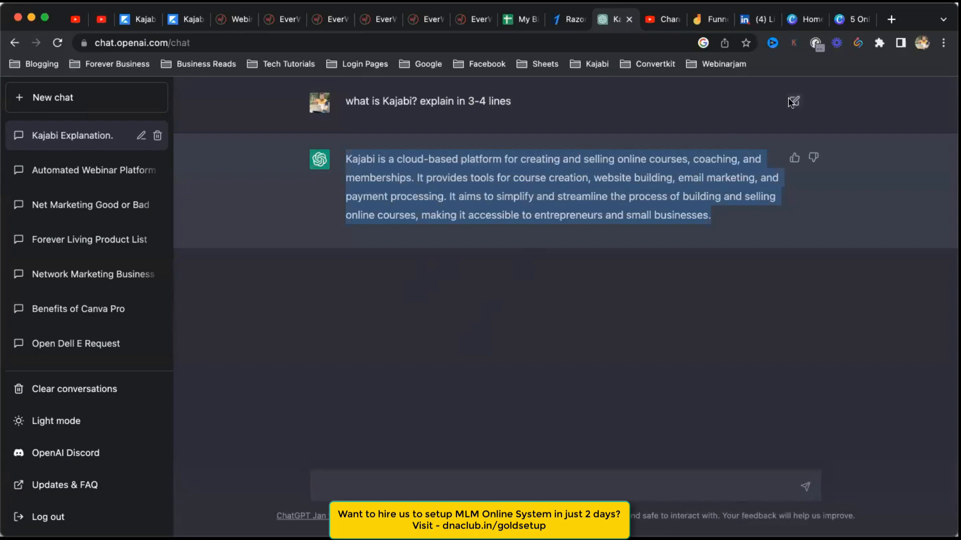
{"action": "left_click", "coordinate": [794, 102]}
{"action": "left_click", "coordinate": [402, 103]}
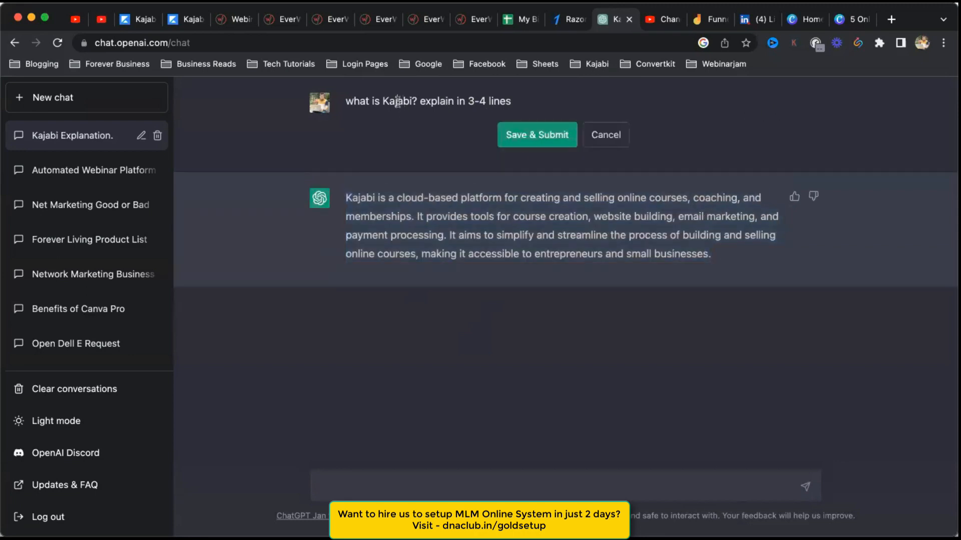
{"action": "double_click", "coordinate": [397, 103]}
{"action": "type", "text": "Webinarjam"}
{"action": "left_click", "coordinate": [541, 135]}
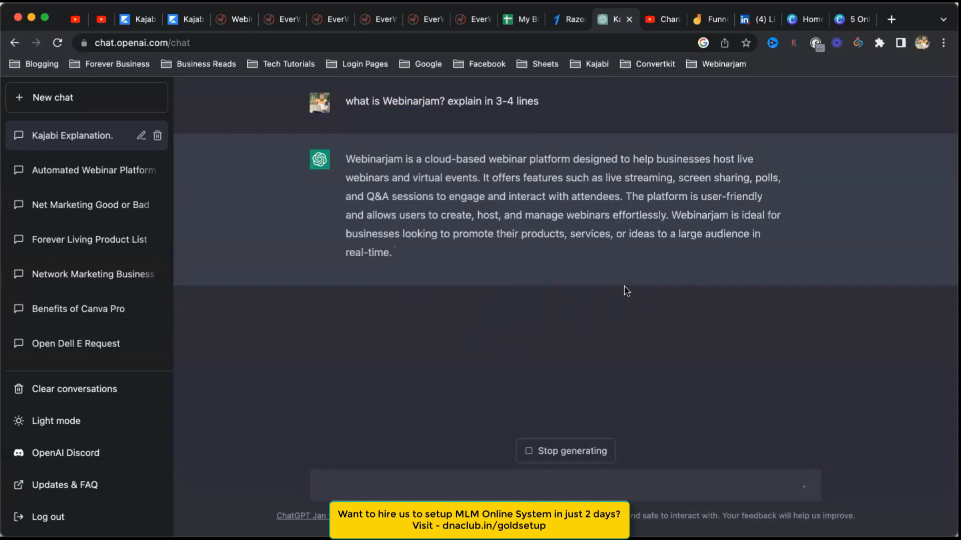
- Copy ChatGPT's whole Webinarjam description into the LinkedIn article after "2. Webinarjam -"
{"action": "left_click_drag", "start_coordinate": [397, 253], "coordinate": [352, 159]}
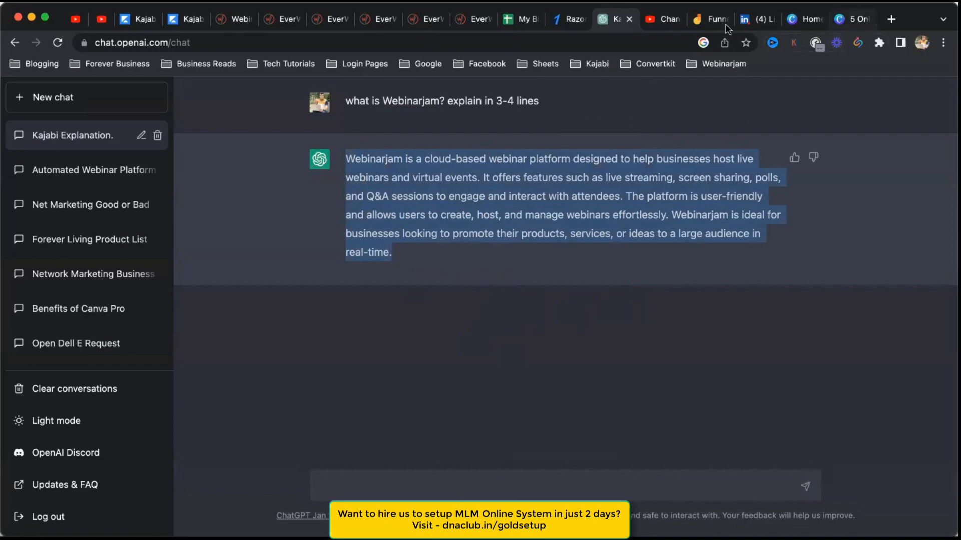
{"action": "left_click", "coordinate": [776, 23]}
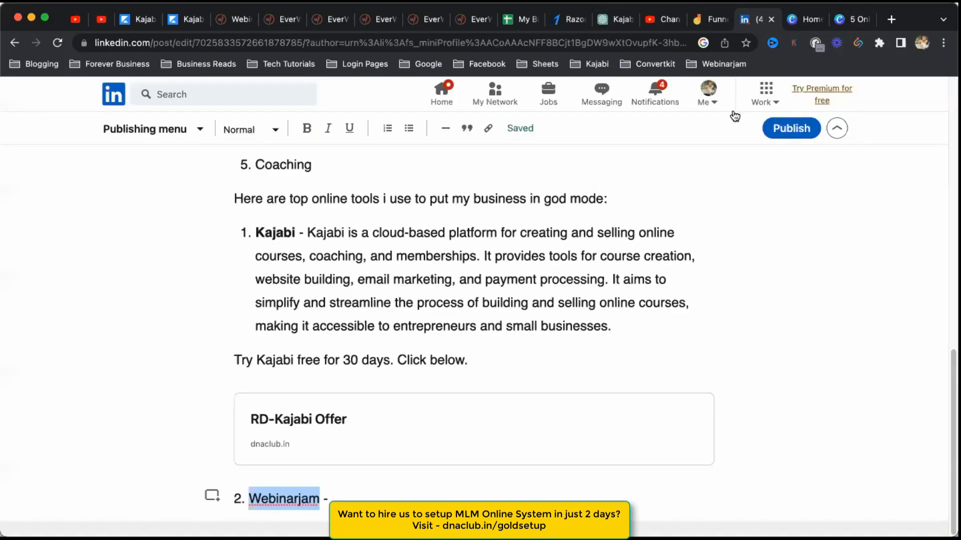
{"action": "left_click", "coordinate": [342, 496]}
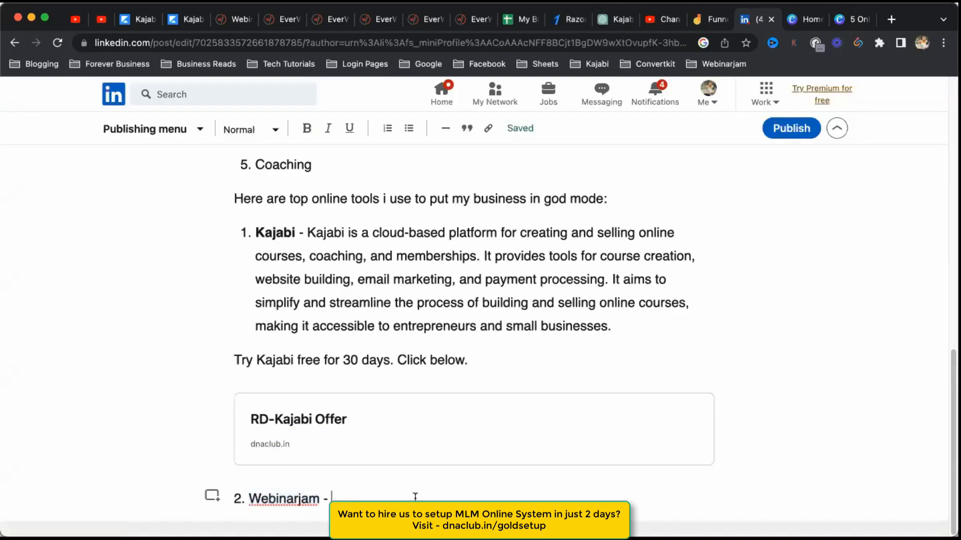
{"action": "key", "text": "super+v"}
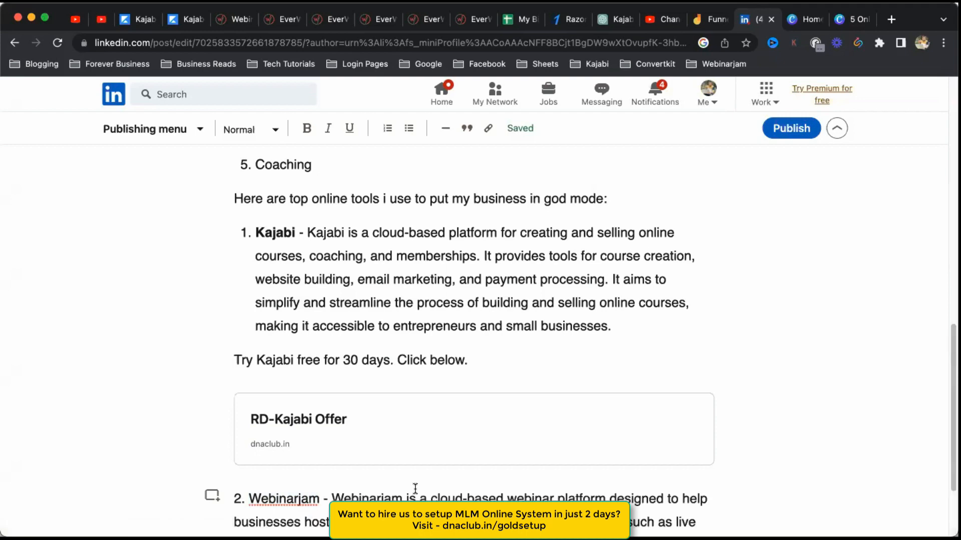
- Make the tool name Webinarjam at the start of item 2 bold, matching the Kajabi entry
{"action": "double_click", "coordinate": [300, 498]}
{"action": "key", "text": "super+b"}
{"action": "scroll", "coordinate": [411, 480], "scroll_direction": "down", "scroll_amount": 2}
{"action": "scroll", "coordinate": [324, 309], "scroll_direction": "up", "scroll_amount": 5}
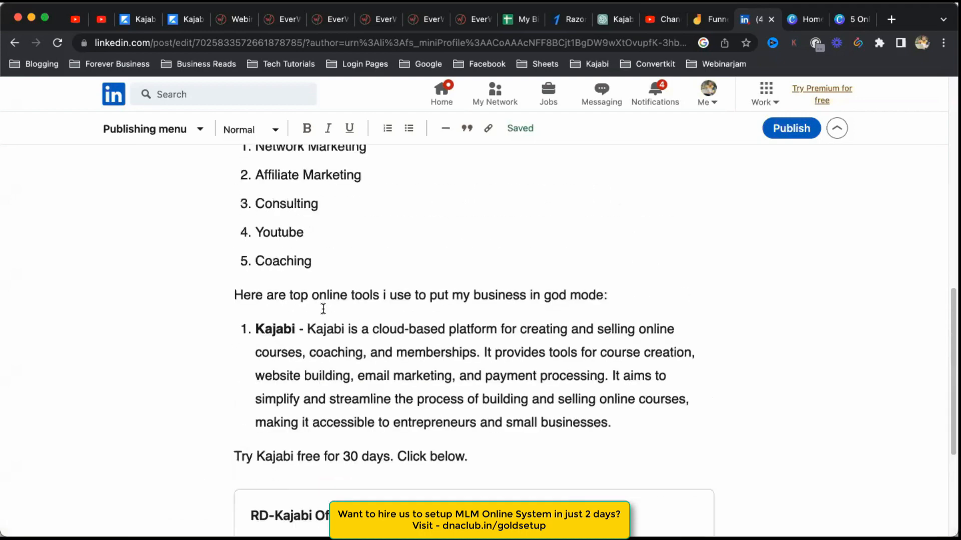
{"action": "double_click", "coordinate": [271, 328]}
- Copy the "Try Kajabi free for 30 days. Click below." line below the Webinarjam description and change Kajabi to Webinarjam in it
{"action": "scroll", "coordinate": [424, 361], "scroll_direction": "down", "scroll_amount": 4}
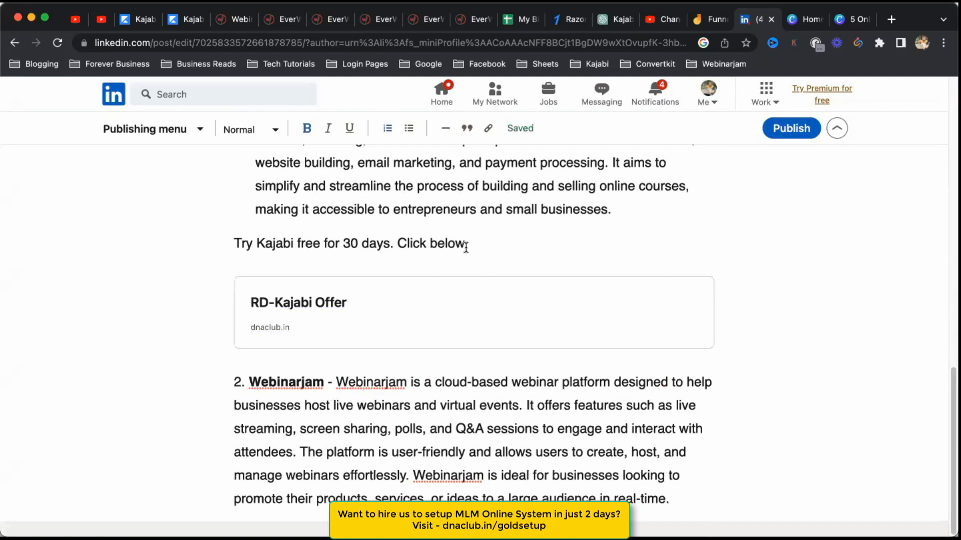
{"action": "left_click_drag", "start_coordinate": [468, 244], "coordinate": [234, 244]}
{"action": "key", "text": "super+c"}
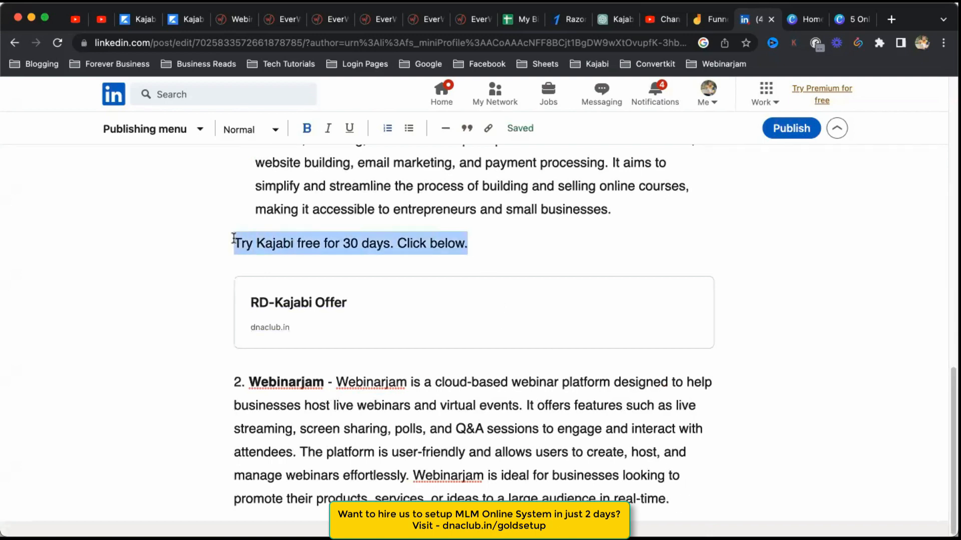
{"action": "left_click", "coordinate": [676, 494]}
{"action": "key", "text": "Return"}
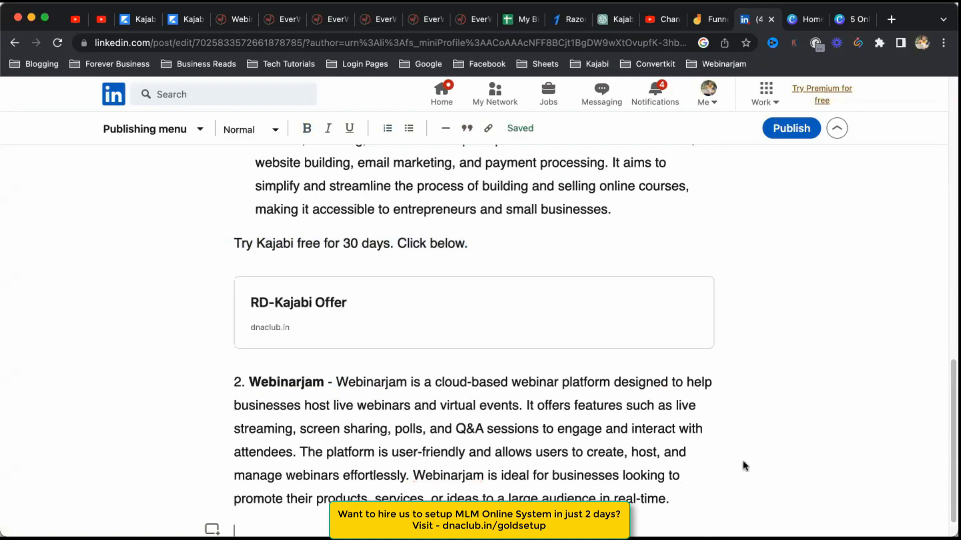
{"action": "key", "text": "super+v"}
{"action": "scroll", "coordinate": [652, 444], "scroll_direction": "down", "scroll_amount": 1}
{"action": "double_click", "coordinate": [276, 532]}
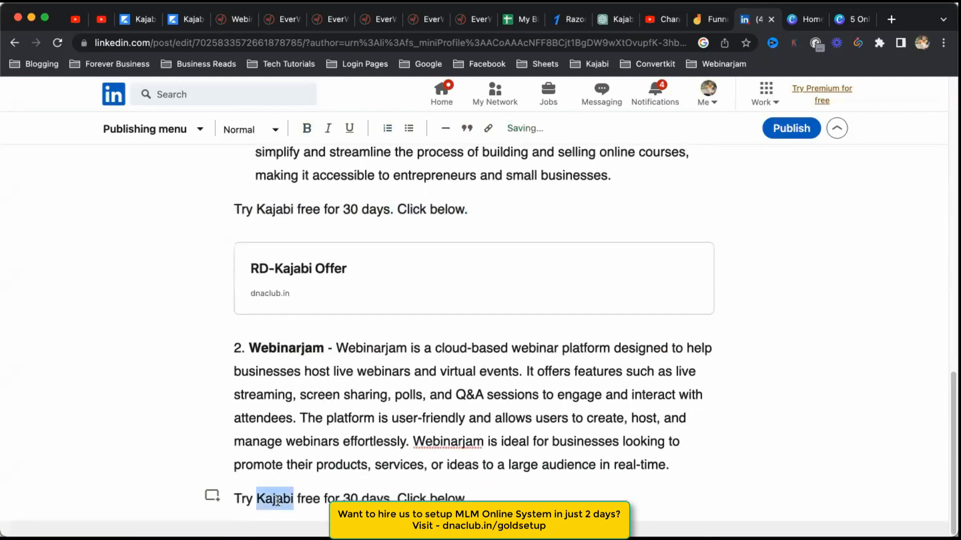
{"action": "type", "text": "Webinarjam"}
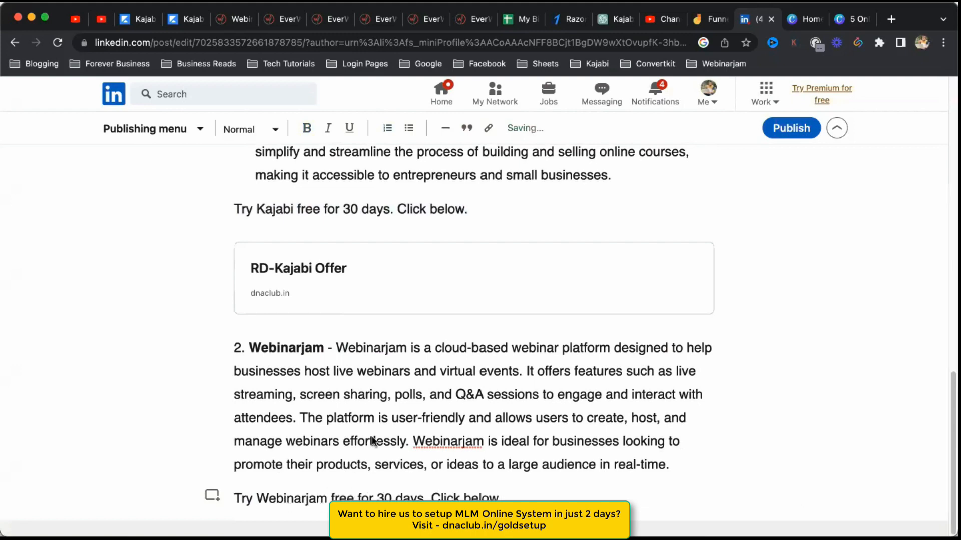
- Reword the Webinarjam offer line to "Try Webinarjam at just $1 for 30 days. Click below."
{"action": "double_click", "coordinate": [342, 498]}
{"action": "key", "text": "BackSpace"}
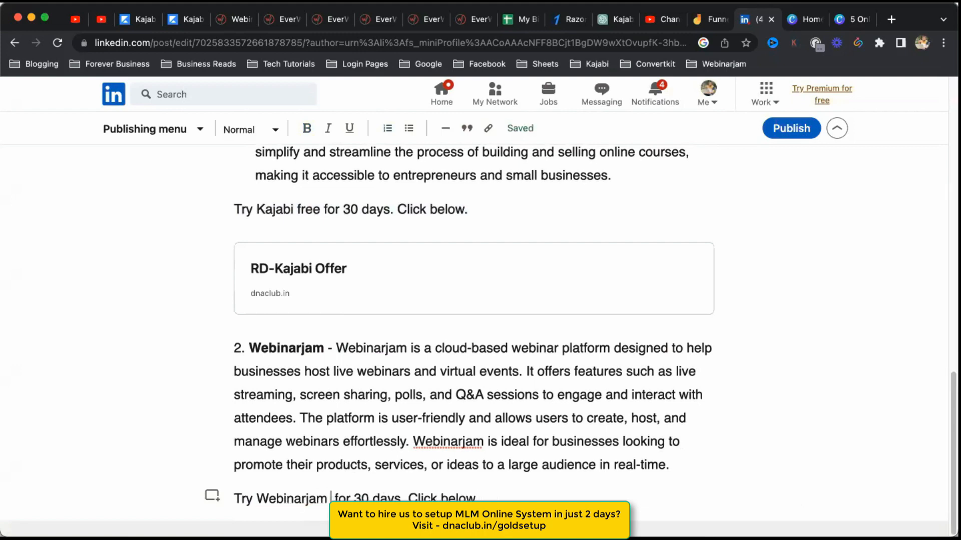
{"action": "key", "text": "BackSpace"}
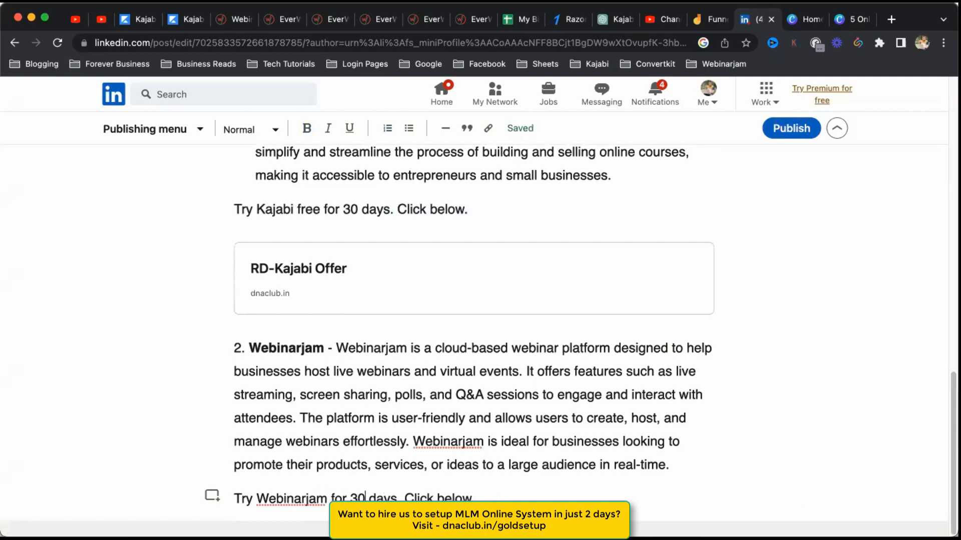
{"action": "key", "text": "Right"}
{"action": "key", "text": "Right"}
{"action": "key", "text": "Right"}
{"action": "type", "text": "at just "}
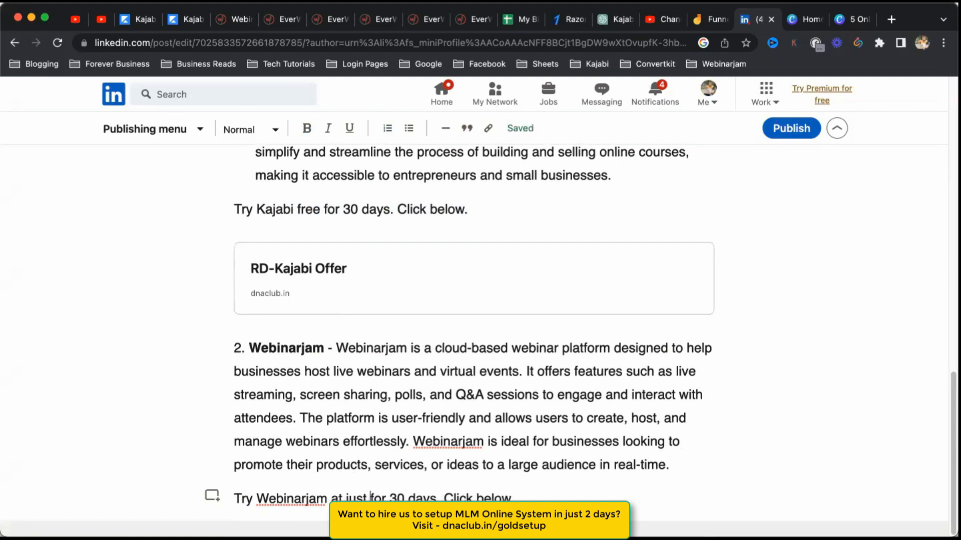
{"action": "type", "text": "$1"}
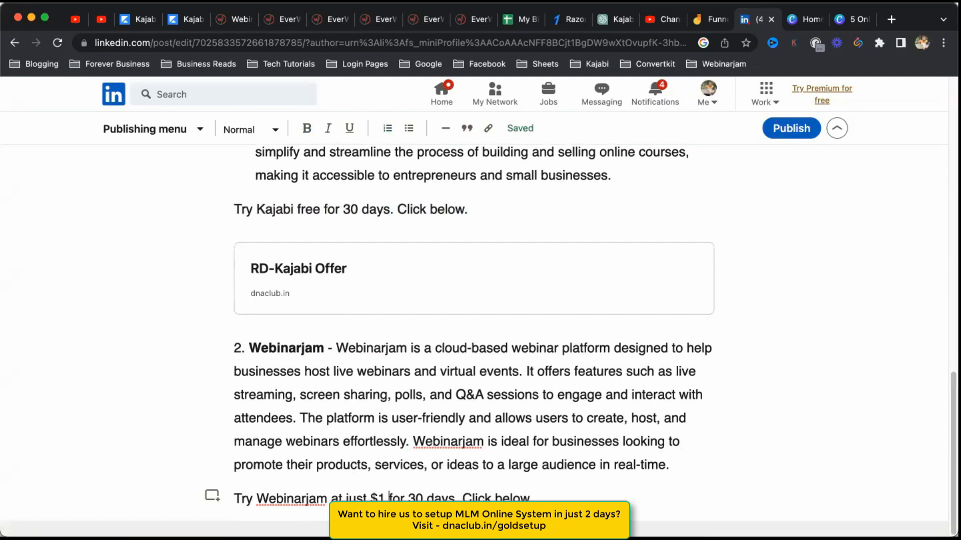
{"action": "key", "text": "Return"}
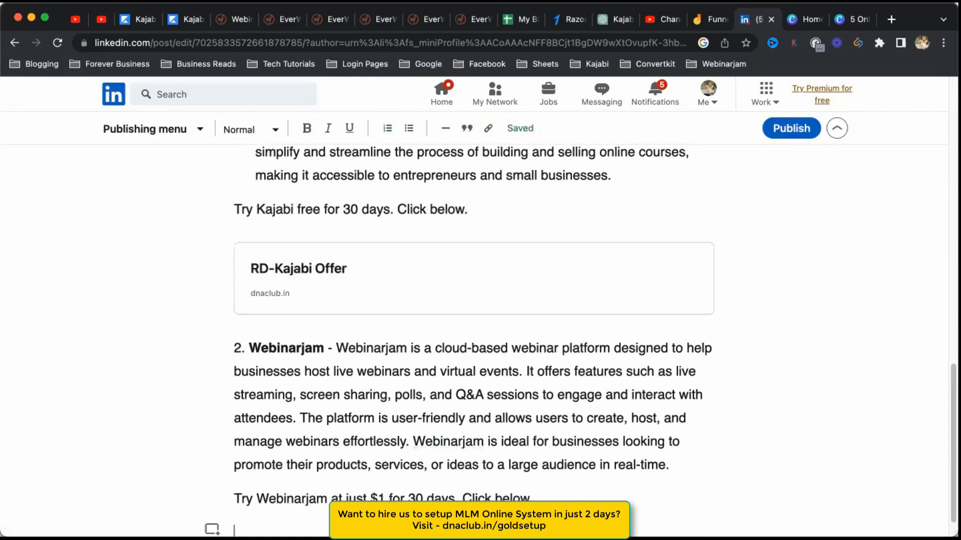
{"action": "scroll", "coordinate": [227, 458], "scroll_direction": "down", "scroll_amount": 1}
{"action": "left_click", "coordinate": [211, 497]}
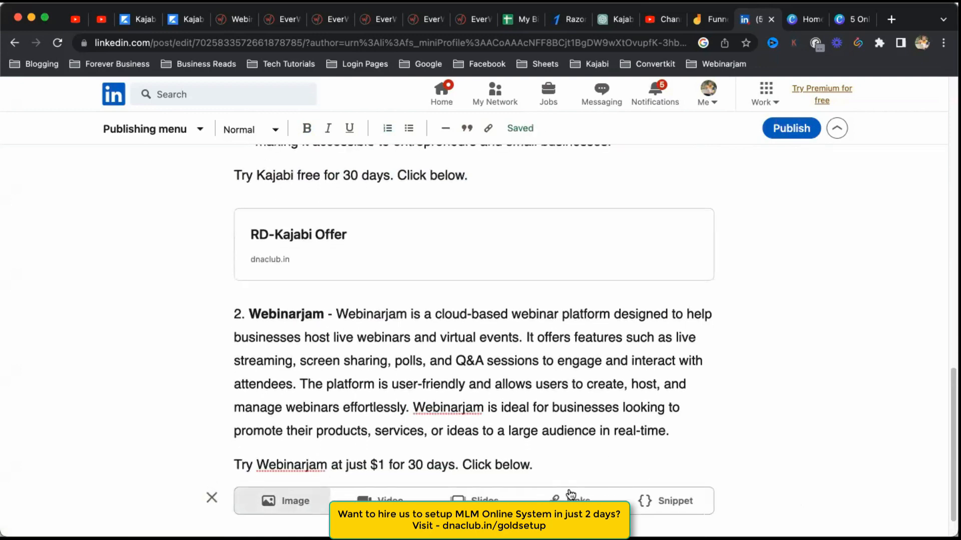
{"action": "left_click", "coordinate": [557, 497]}
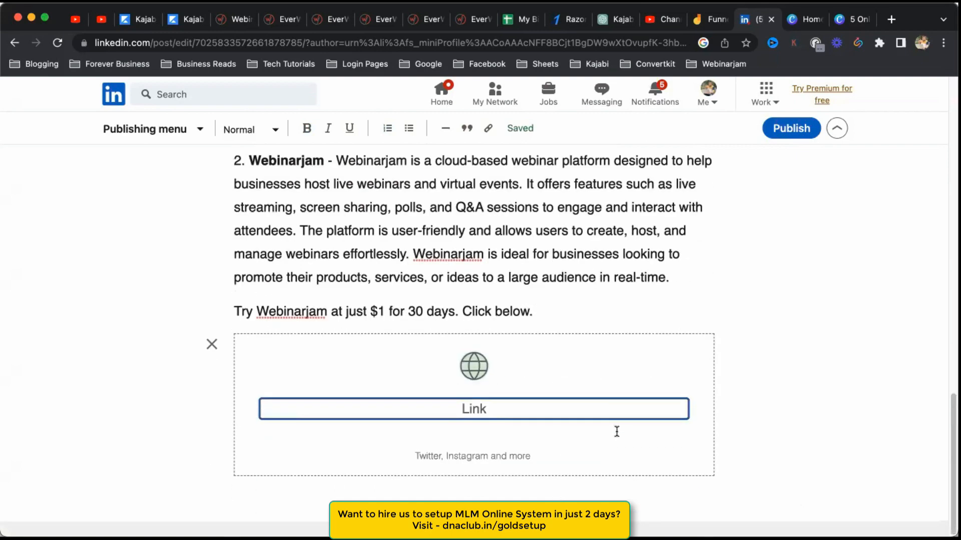
{"action": "left_click", "coordinate": [499, 403]}
{"action": "type", "text": "htt"}
{"action": "key", "text": "Down"}
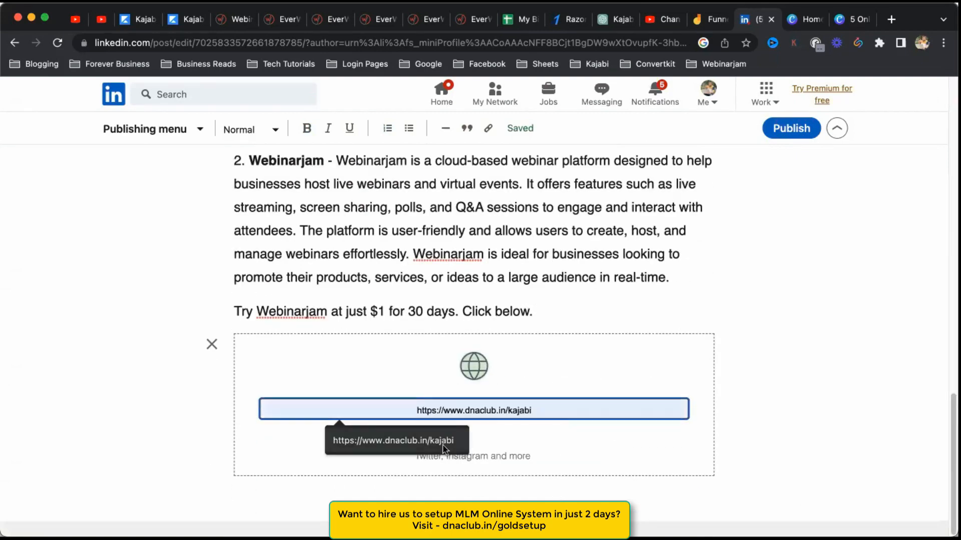
{"action": "key", "text": "Return"}
{"action": "key", "text": "BackSpace"}
{"action": "key", "text": "BackSpace"}
{"action": "key", "text": "BackSpace"}
{"action": "key", "text": "BackSpace"}
{"action": "key", "text": "BackSpace"}
{"action": "key", "text": "BackSpace"}
{"action": "type", "text": "w"}
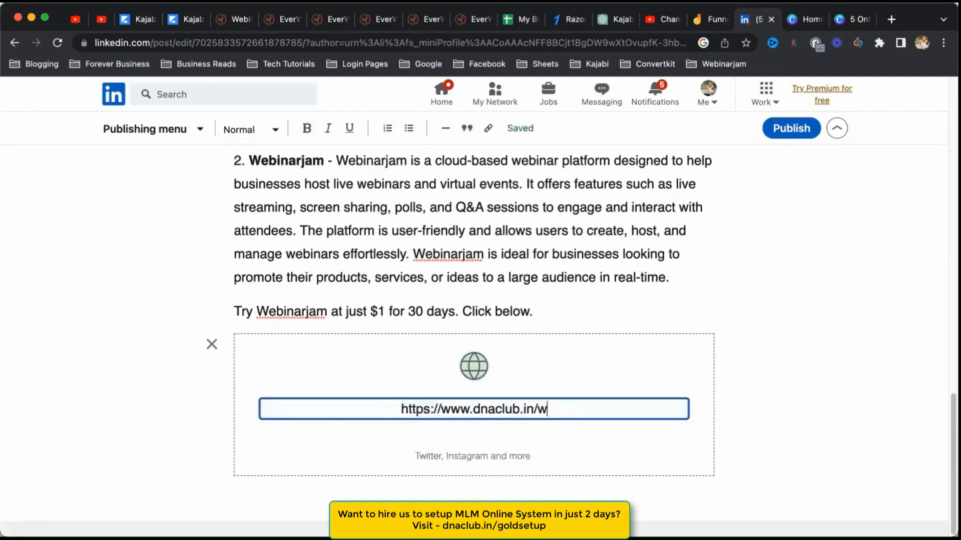
{"action": "type", "text": "ebinarjam"}
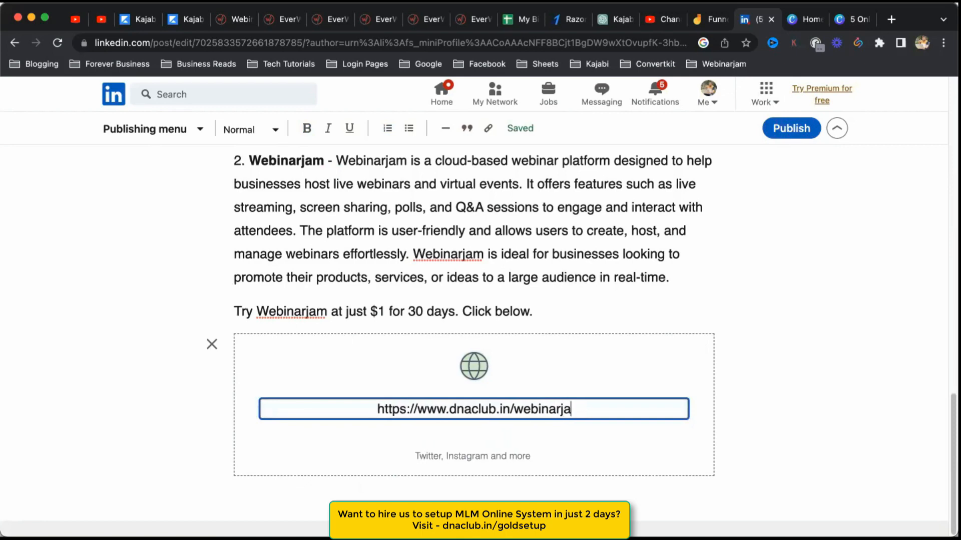
{"action": "key", "text": "Return"}
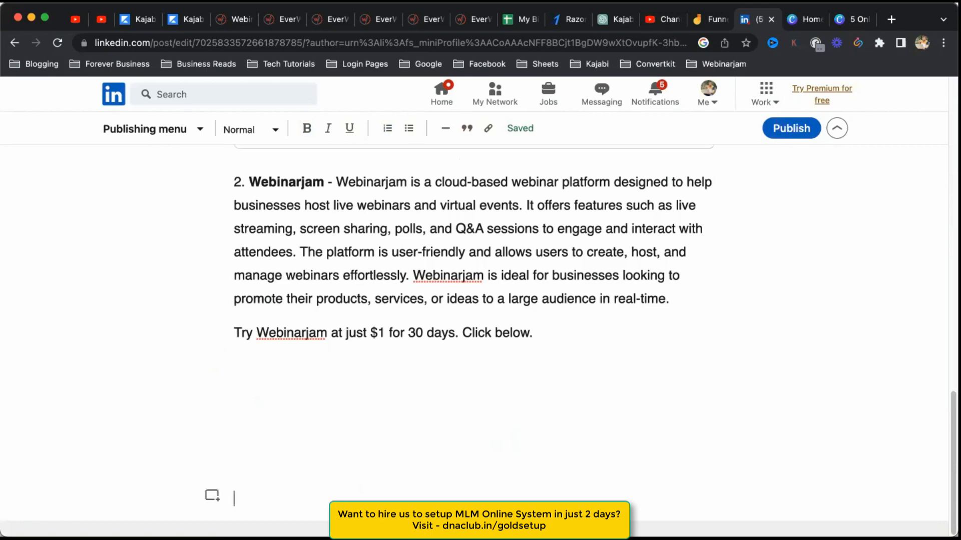
- Review the article from its title and cover image through the Kajabi and Webinarjam entries and their link cards
{"action": "scroll", "coordinate": [649, 361], "scroll_direction": "up", "scroll_amount": 10}
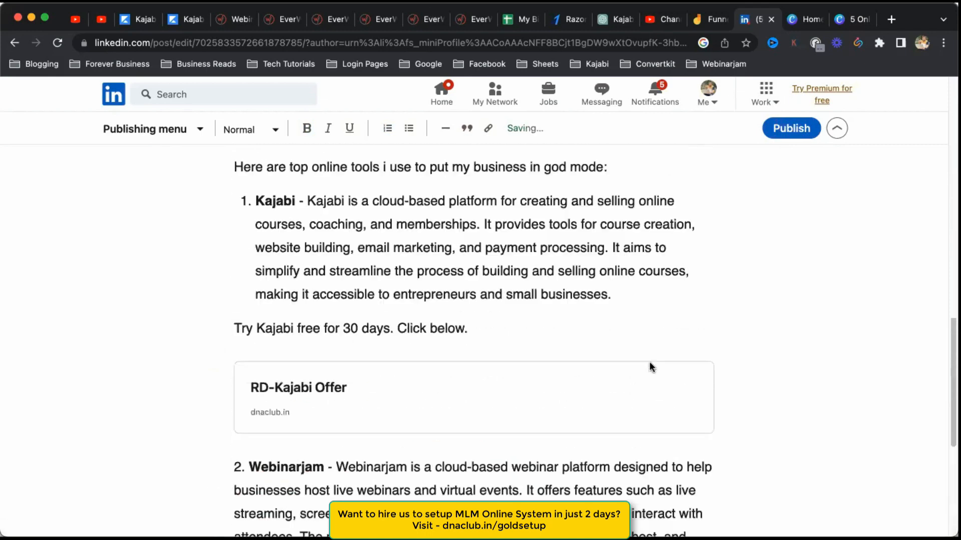
{"action": "scroll", "coordinate": [650, 362], "scroll_direction": "down", "scroll_amount": 5}
{"action": "scroll", "coordinate": [337, 339], "scroll_direction": "down", "scroll_amount": 3}
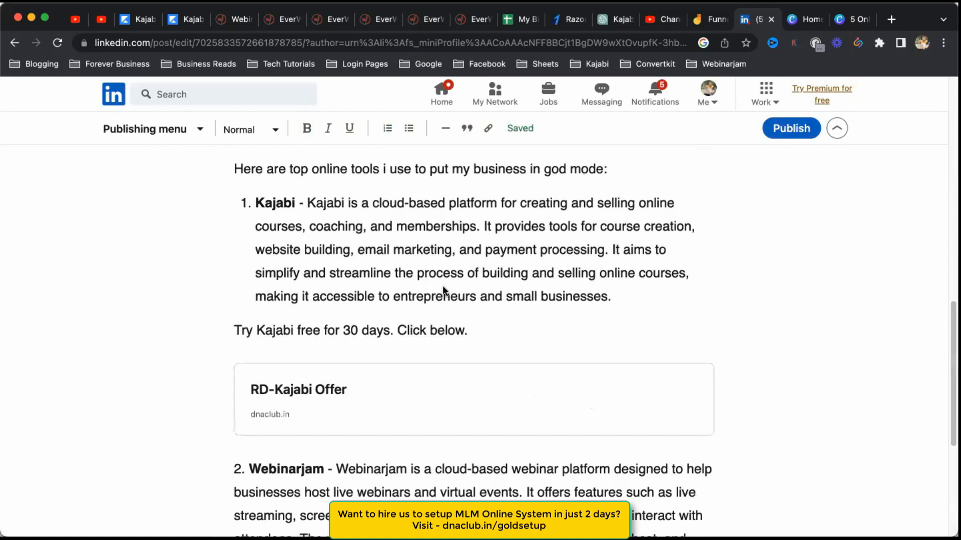
{"action": "scroll", "coordinate": [467, 283], "scroll_direction": "down", "scroll_amount": 1}
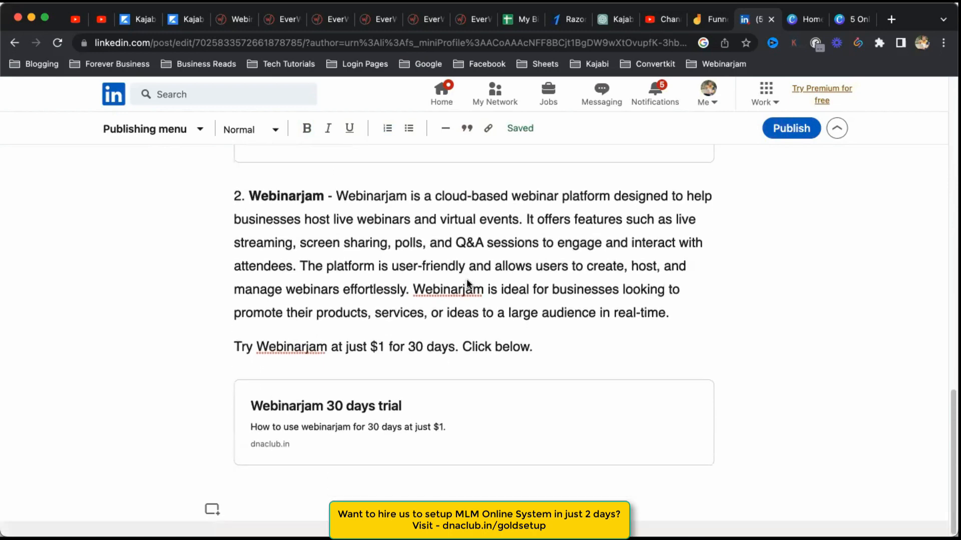
{"action": "scroll", "coordinate": [466, 283], "scroll_direction": "up", "scroll_amount": 15}
{"action": "scroll", "coordinate": [467, 284], "scroll_direction": "up", "scroll_amount": 7}
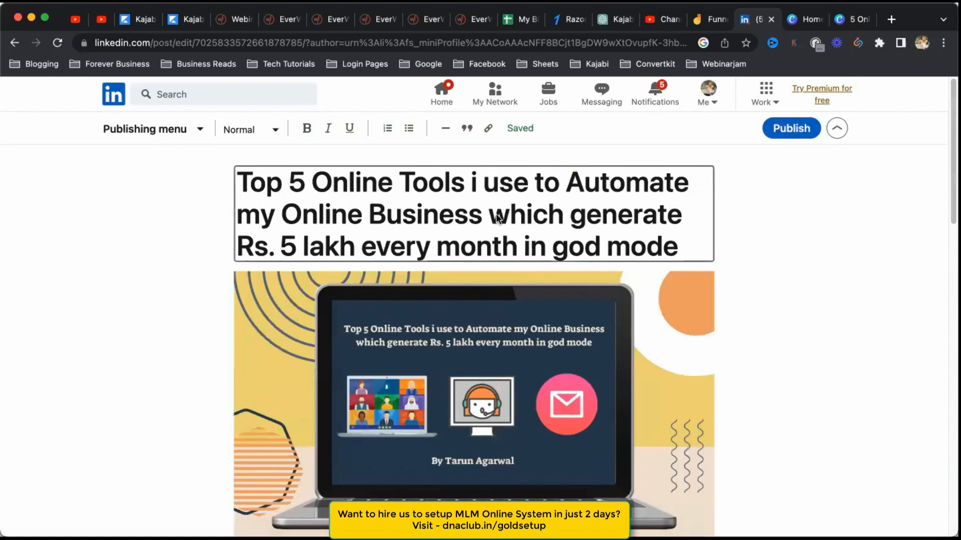
{"action": "scroll", "coordinate": [545, 323], "scroll_direction": "down", "scroll_amount": 12}
{"action": "scroll", "coordinate": [545, 321], "scroll_direction": "down", "scroll_amount": 6}
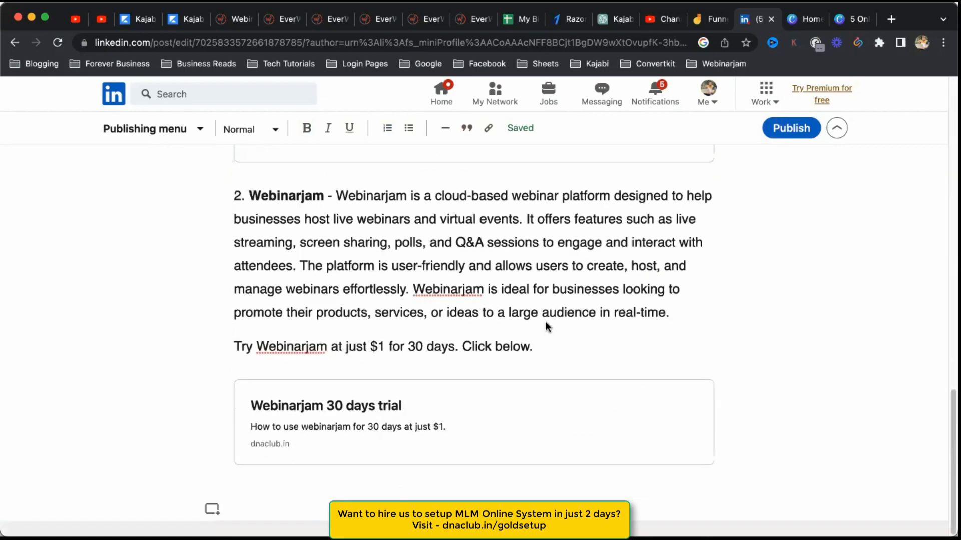
- Open the article's publishing dialog and write the share text "Wrote an article about my top 5 online business tools. Must read."
{"action": "left_click", "coordinate": [786, 128]}
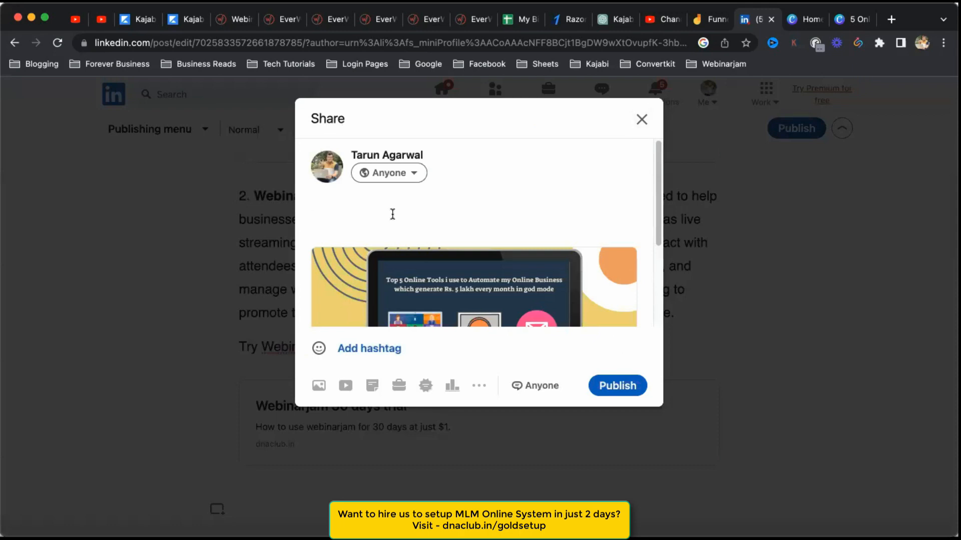
{"action": "type", "text": "Write"}
{"action": "key", "text": "BackSpace"}
{"action": "key", "text": "BackSpace"}
{"action": "key", "text": "BackSpace"}
{"action": "type", "text": "ote an article ab"}
{"action": "key", "text": "BackSpace"}
{"action": "key", "text": "BackSpace"}
{"action": "type", "text": "about my "}
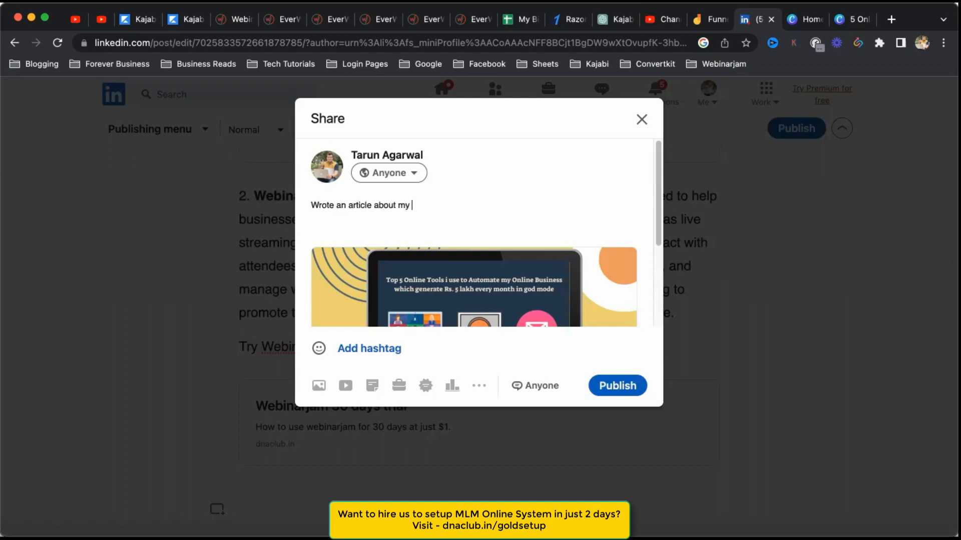
{"action": "type", "text": "top 5 online to"}
{"action": "type", "text": "olss"}
{"action": "key", "text": "BackSpace"}
{"action": "key", "text": "BackSpace"}
{"action": "key", "text": "BackSpace"}
{"action": "type", "text": "ls."}
{"action": "left_click", "coordinate": [458, 206]}
{"action": "type", "text": "business tools."}
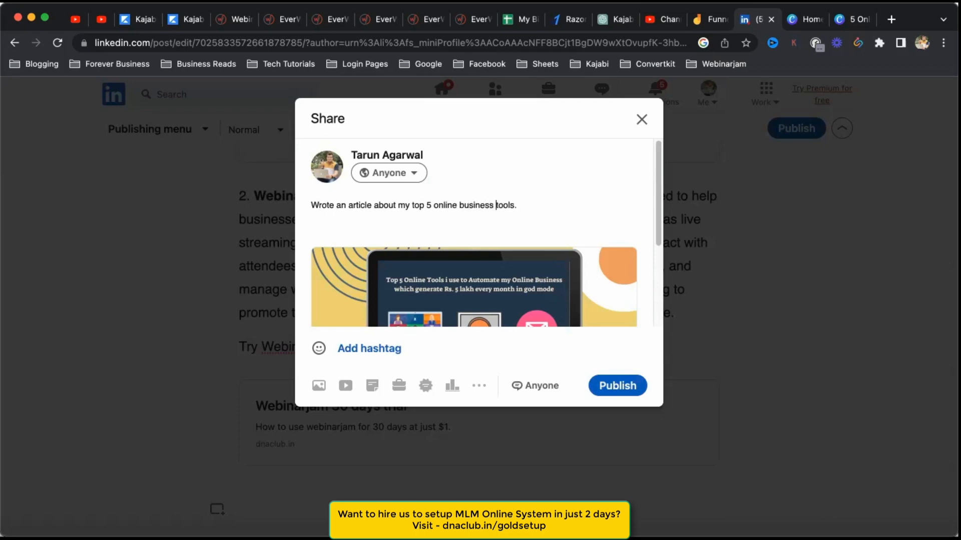
{"action": "type", "text": " Must read."}
{"action": "key", "text": "super+a"}
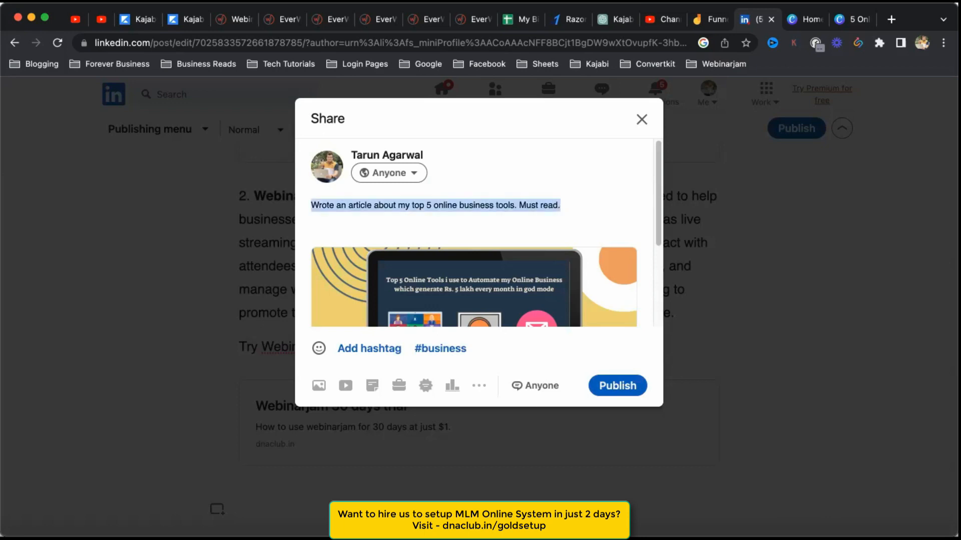
- Publish the article for anyone to see and copy the link to it, closing the sharing options
{"action": "left_click", "coordinate": [617, 386]}
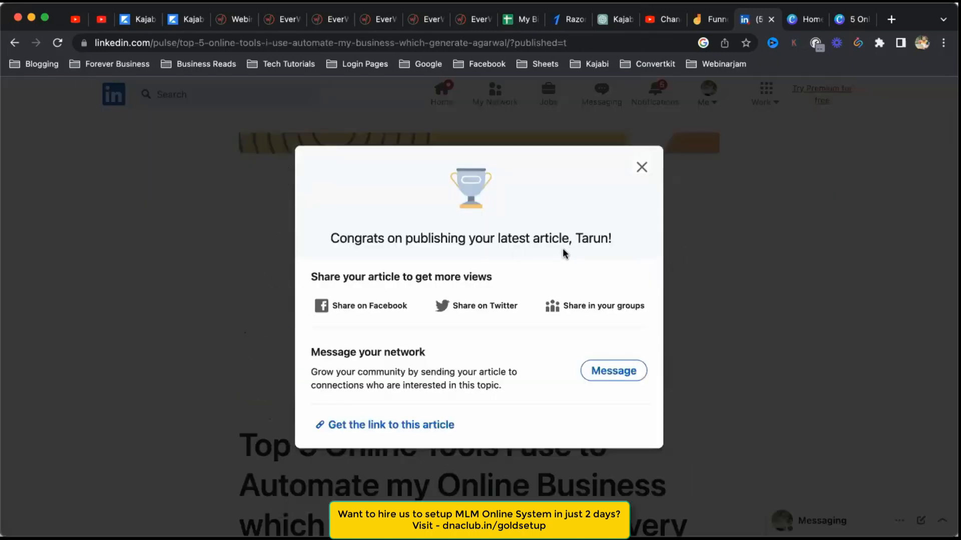
{"action": "left_click", "coordinate": [411, 429]}
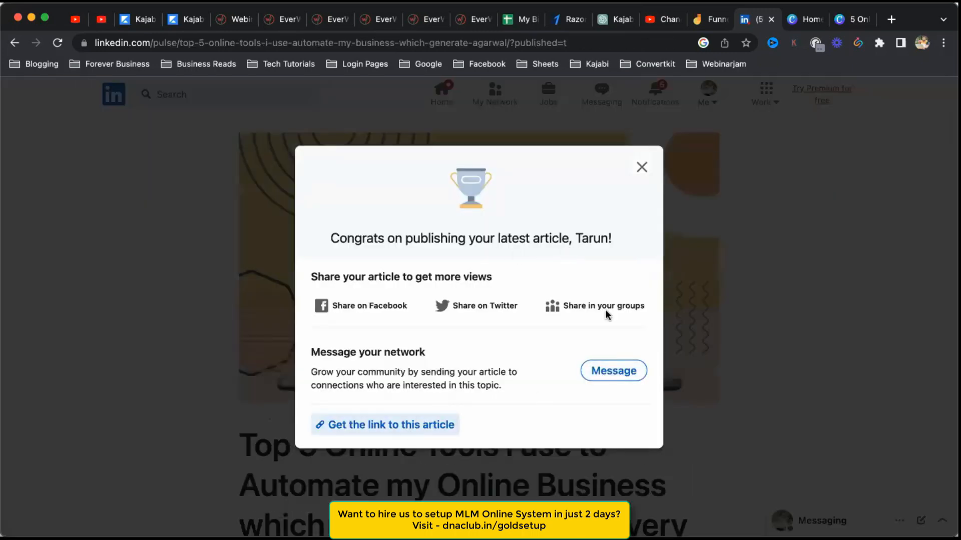
{"action": "left_click", "coordinate": [642, 167]}
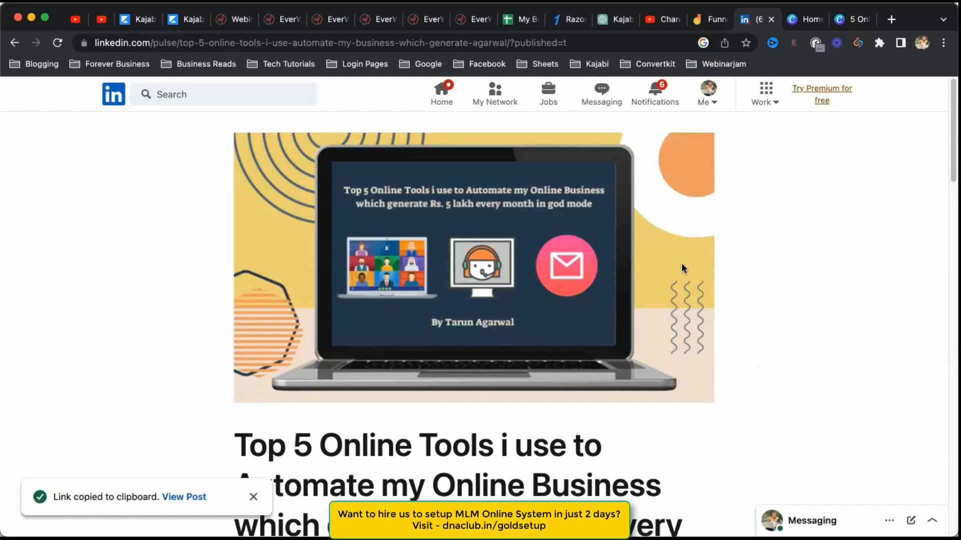
- Review the published article from its cover image through the Kajabi and Webinarjam offers to the comments area, and dismiss the copied-link notification
{"action": "scroll", "coordinate": [764, 318], "scroll_direction": "down", "scroll_amount": 9}
{"action": "scroll", "coordinate": [765, 320], "scroll_direction": "down", "scroll_amount": 20}
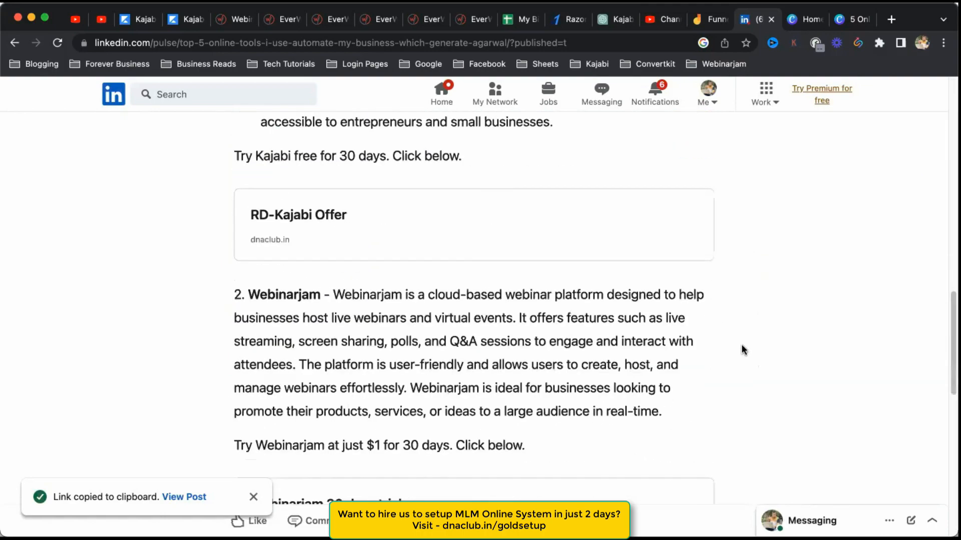
{"action": "scroll", "coordinate": [766, 334], "scroll_direction": "down", "scroll_amount": 2}
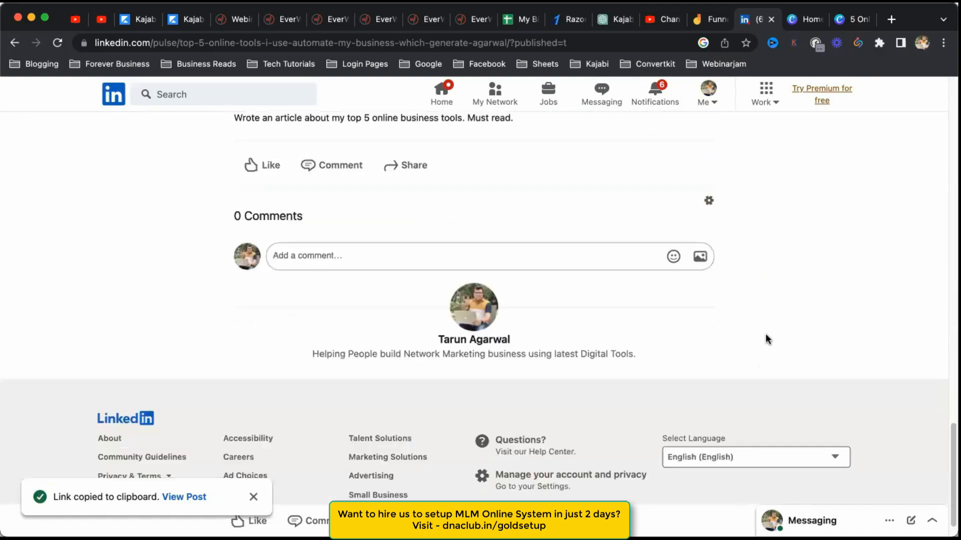
{"action": "scroll", "coordinate": [766, 335], "scroll_direction": "up", "scroll_amount": 20}
{"action": "scroll", "coordinate": [766, 336], "scroll_direction": "down", "scroll_amount": 20}
{"action": "scroll", "coordinate": [767, 343], "scroll_direction": "down", "scroll_amount": 3}
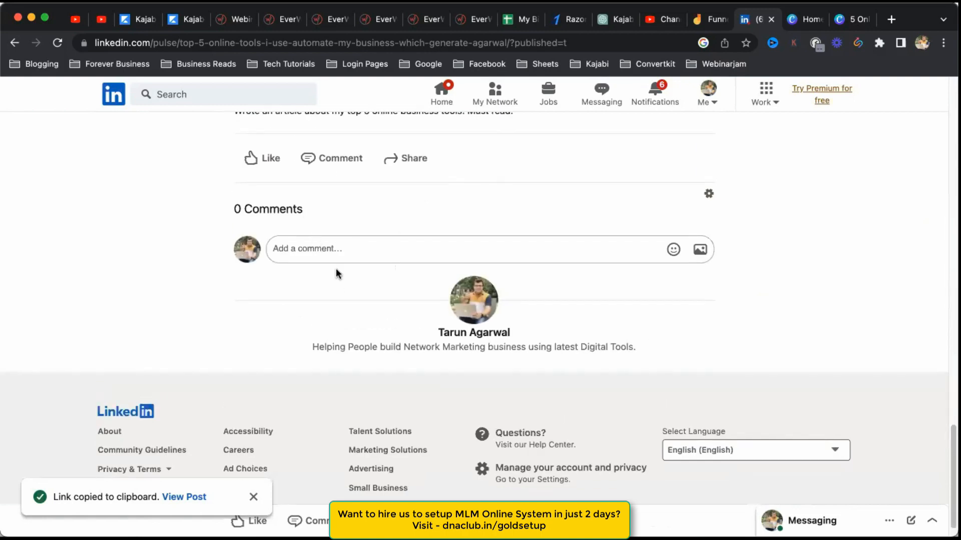
{"action": "scroll", "coordinate": [373, 290], "scroll_direction": "up", "scroll_amount": 5}
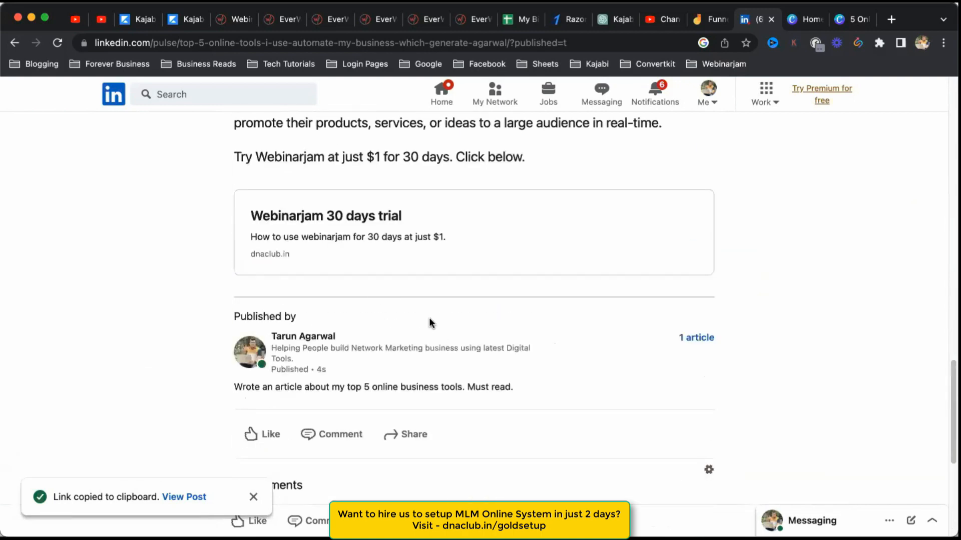
{"action": "scroll", "coordinate": [512, 307], "scroll_direction": "down", "scroll_amount": 2}
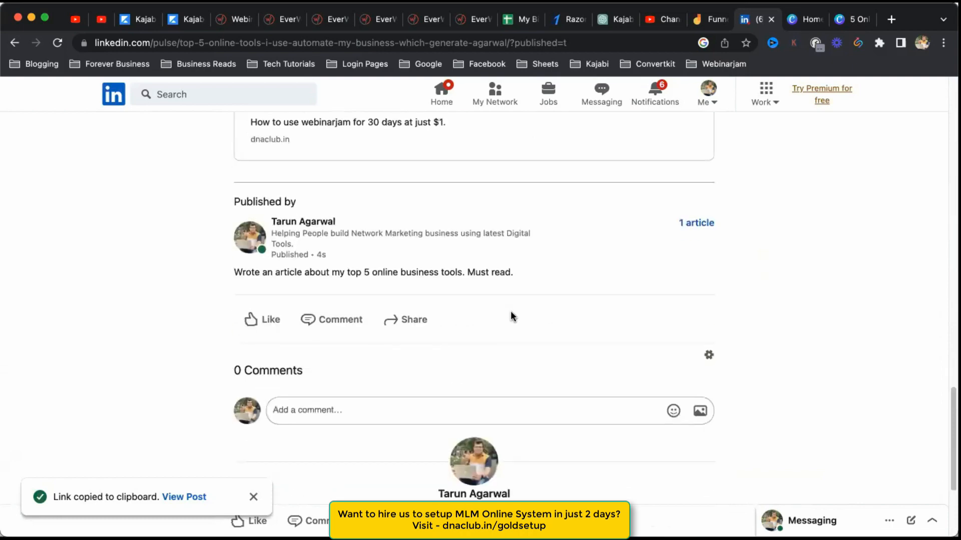
{"action": "scroll", "coordinate": [512, 313], "scroll_direction": "up", "scroll_amount": 10}
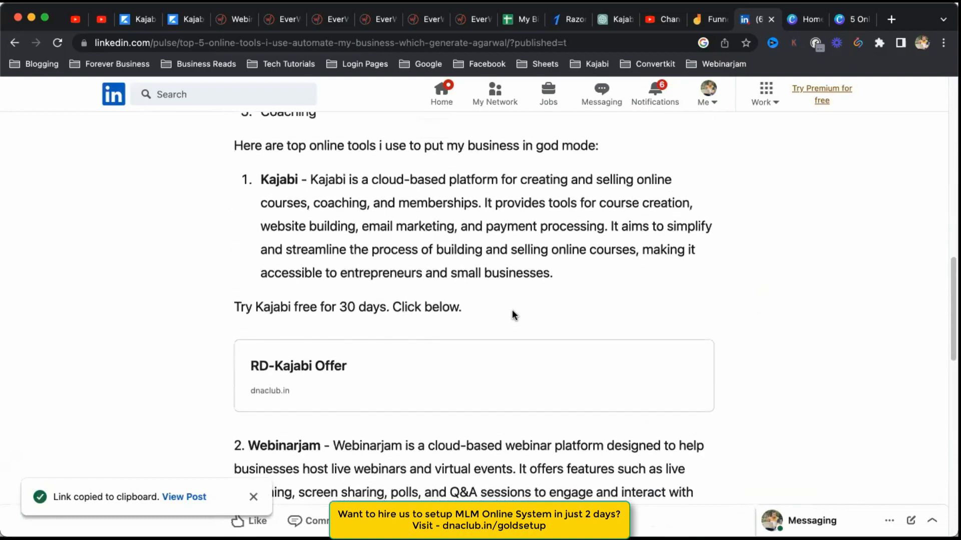
{"action": "scroll", "coordinate": [512, 310], "scroll_direction": "down", "scroll_amount": 15}
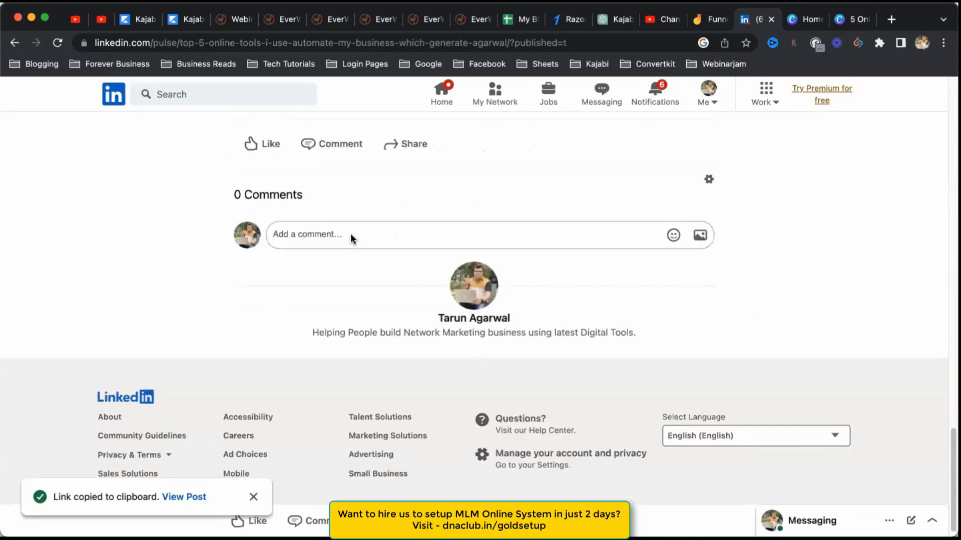
{"action": "scroll", "coordinate": [408, 301], "scroll_direction": "up", "scroll_amount": 20}
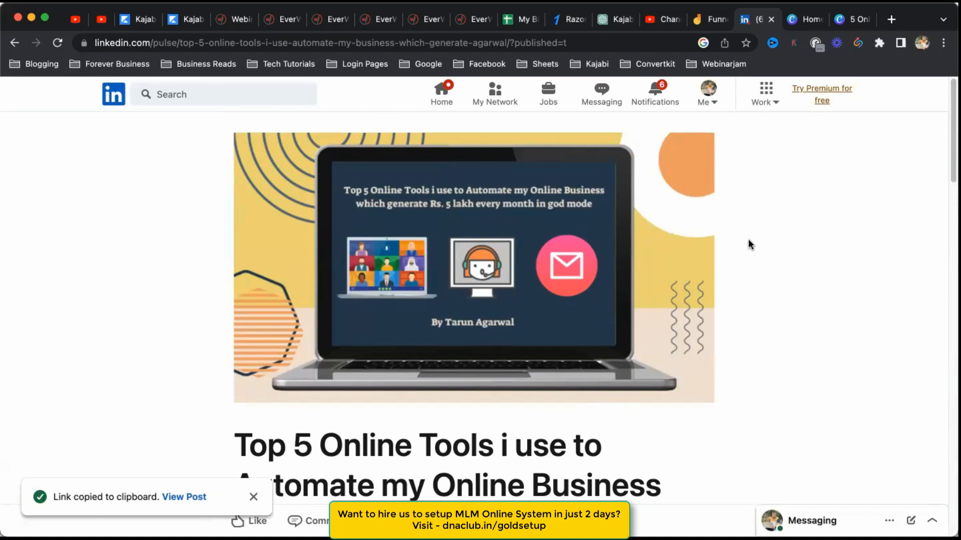
{"action": "scroll", "coordinate": [748, 239], "scroll_direction": "down", "scroll_amount": 10}
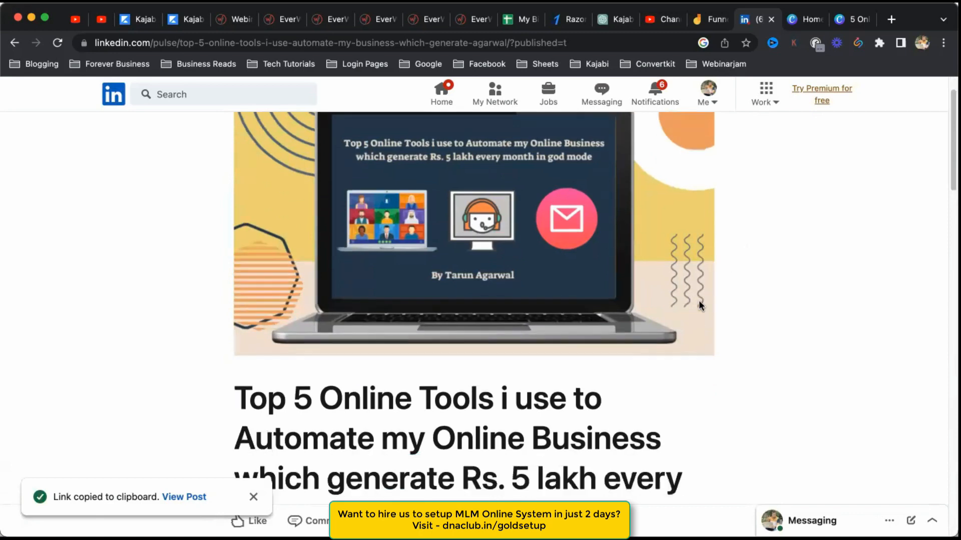
{"action": "scroll", "coordinate": [361, 227], "scroll_direction": "down", "scroll_amount": 15}
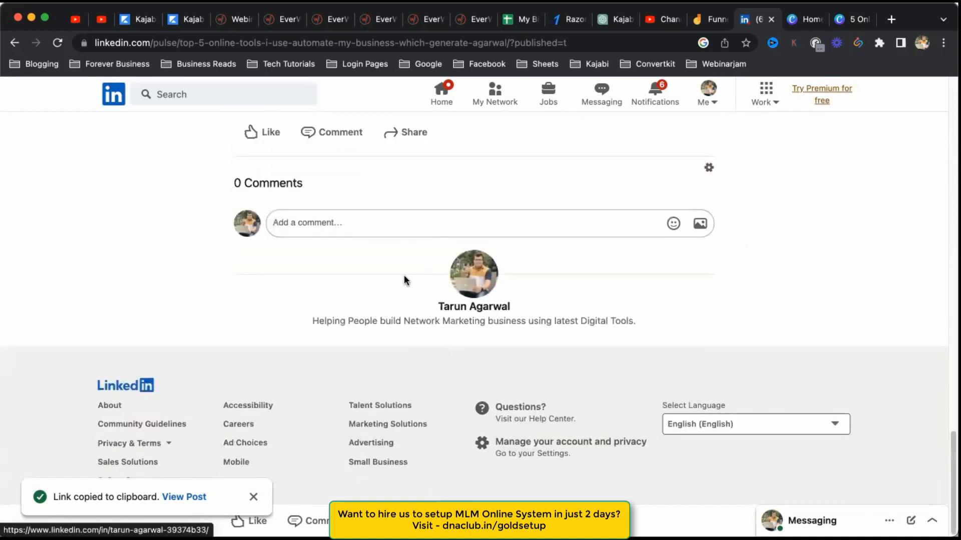
{"action": "scroll", "coordinate": [472, 238], "scroll_direction": "up", "scroll_amount": 7}
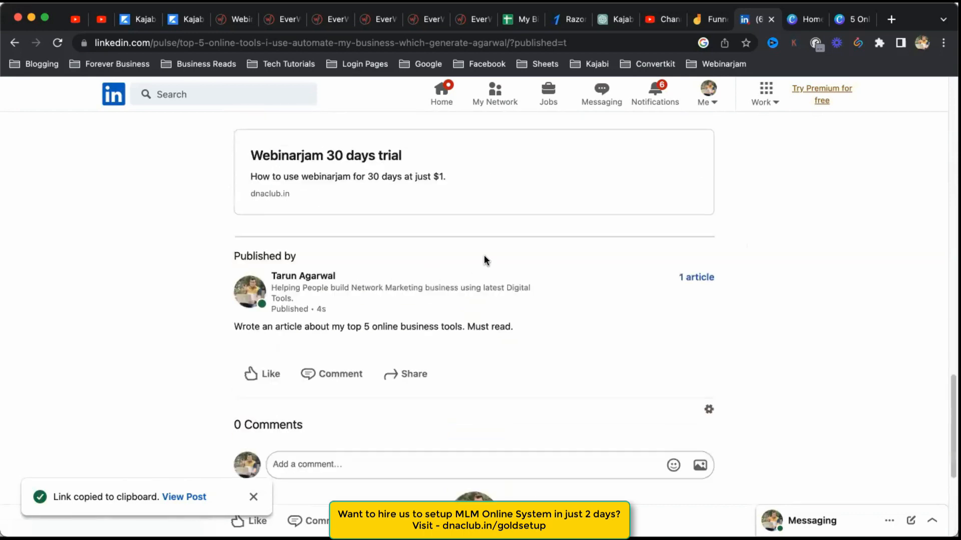
{"action": "scroll", "coordinate": [484, 260], "scroll_direction": "up", "scroll_amount": 3}
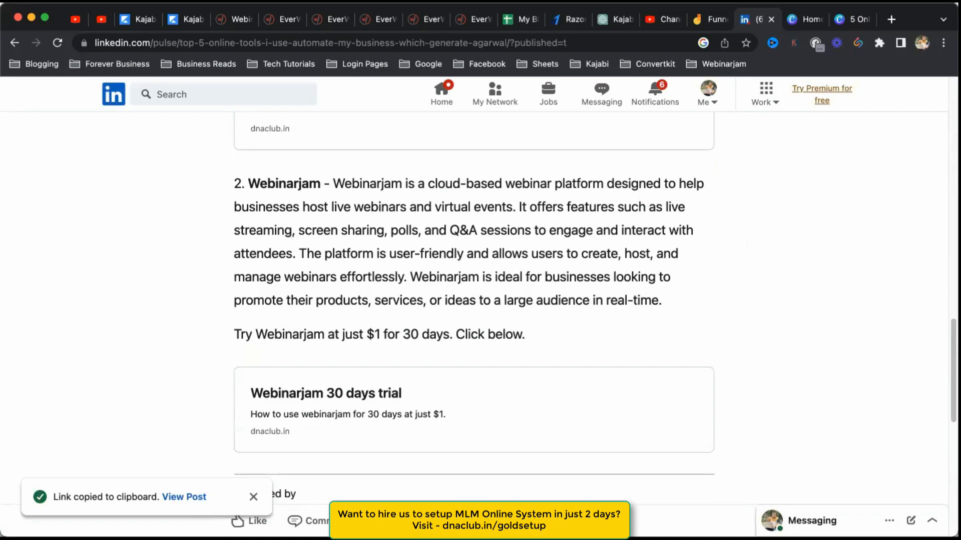
{"action": "scroll", "coordinate": [741, 243], "scroll_direction": "up", "scroll_amount": 15}
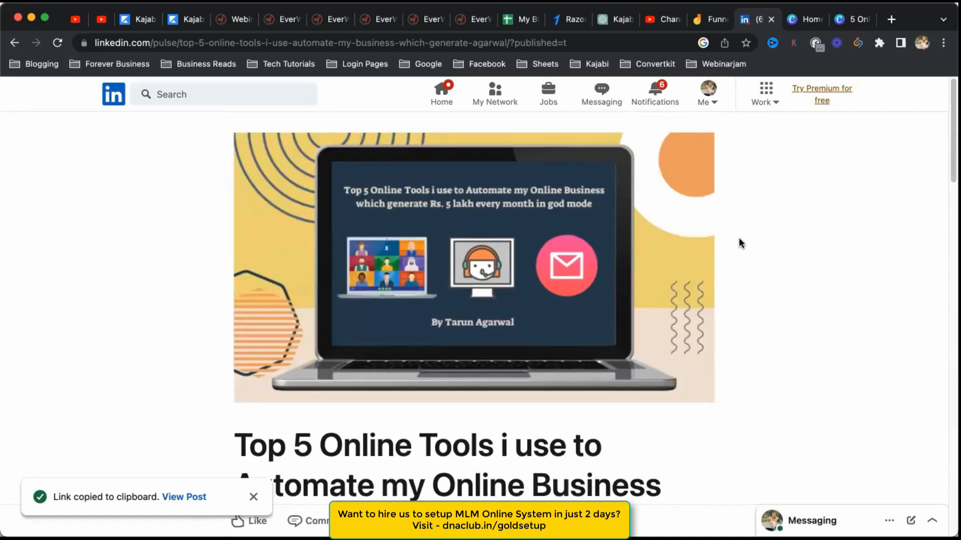
{"action": "left_click", "coordinate": [254, 497]}
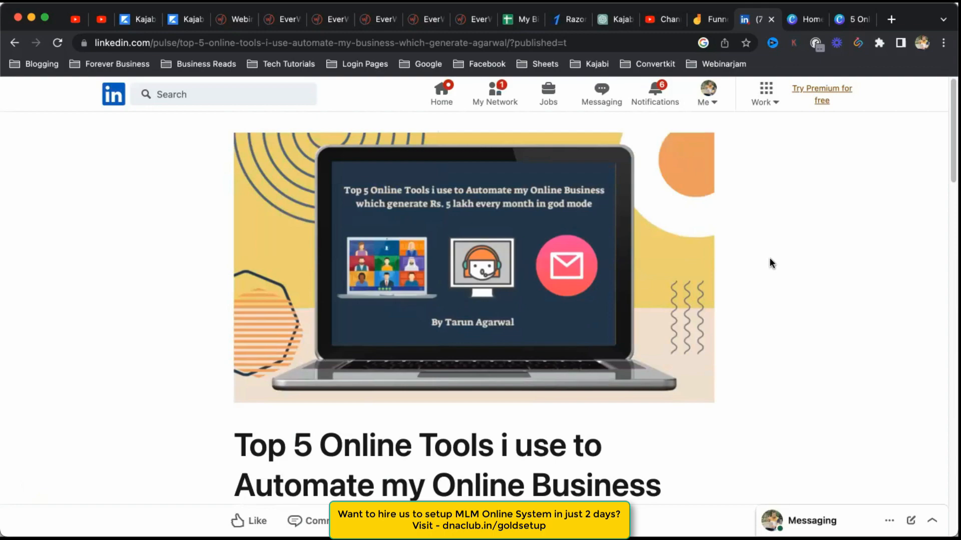
{"action": "scroll", "coordinate": [770, 260], "scroll_direction": "down", "scroll_amount": 15}
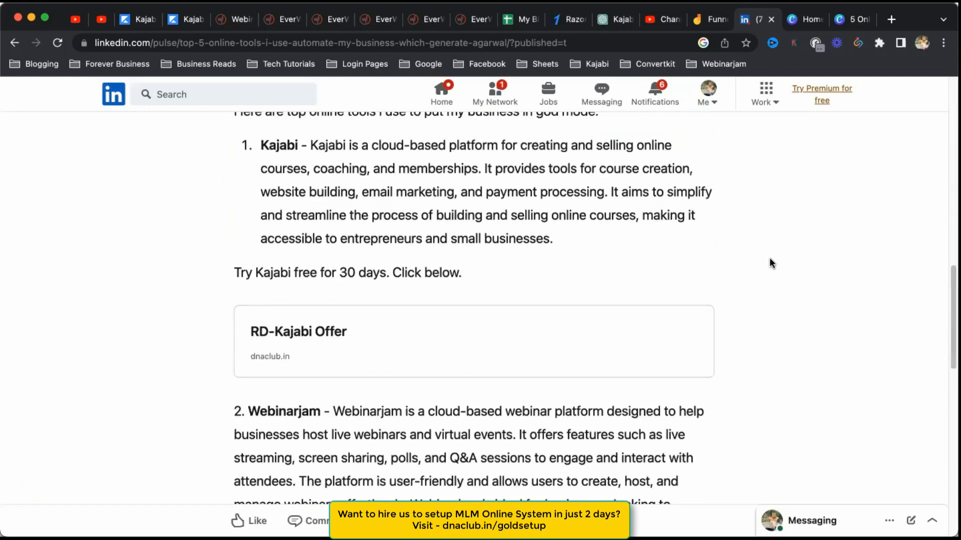
{"action": "scroll", "coordinate": [770, 263], "scroll_direction": "down", "scroll_amount": 10}
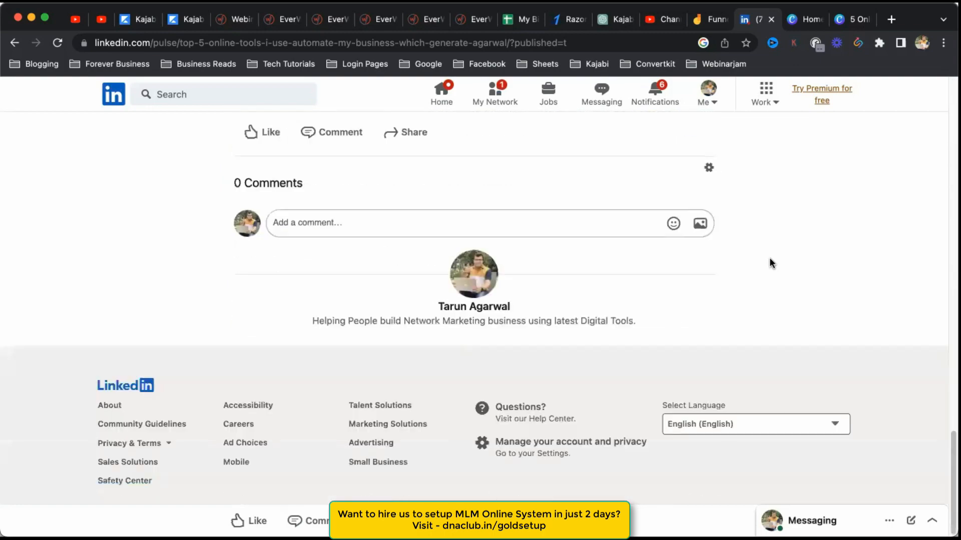
{"action": "scroll", "coordinate": [770, 263], "scroll_direction": "up", "scroll_amount": 8}
{"action": "scroll", "coordinate": [770, 261], "scroll_direction": "up", "scroll_amount": 15}
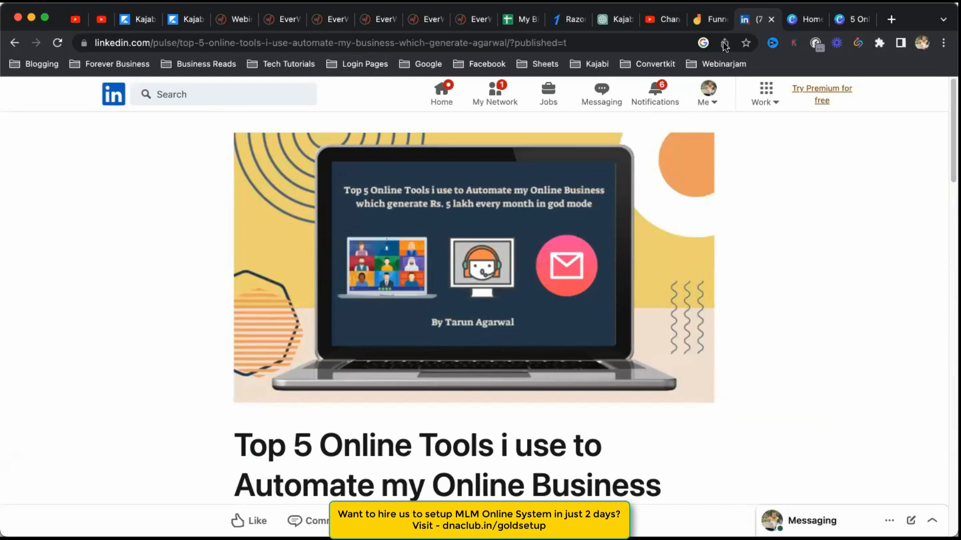
- Switch to the Funnels board in Jamboard to view the lead generation funnel diagram
{"action": "left_click", "coordinate": [708, 19]}
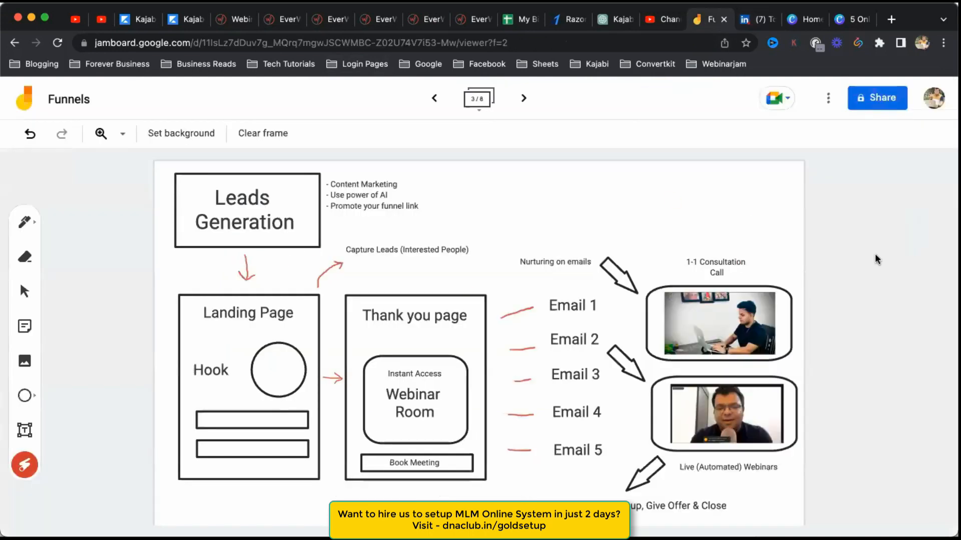